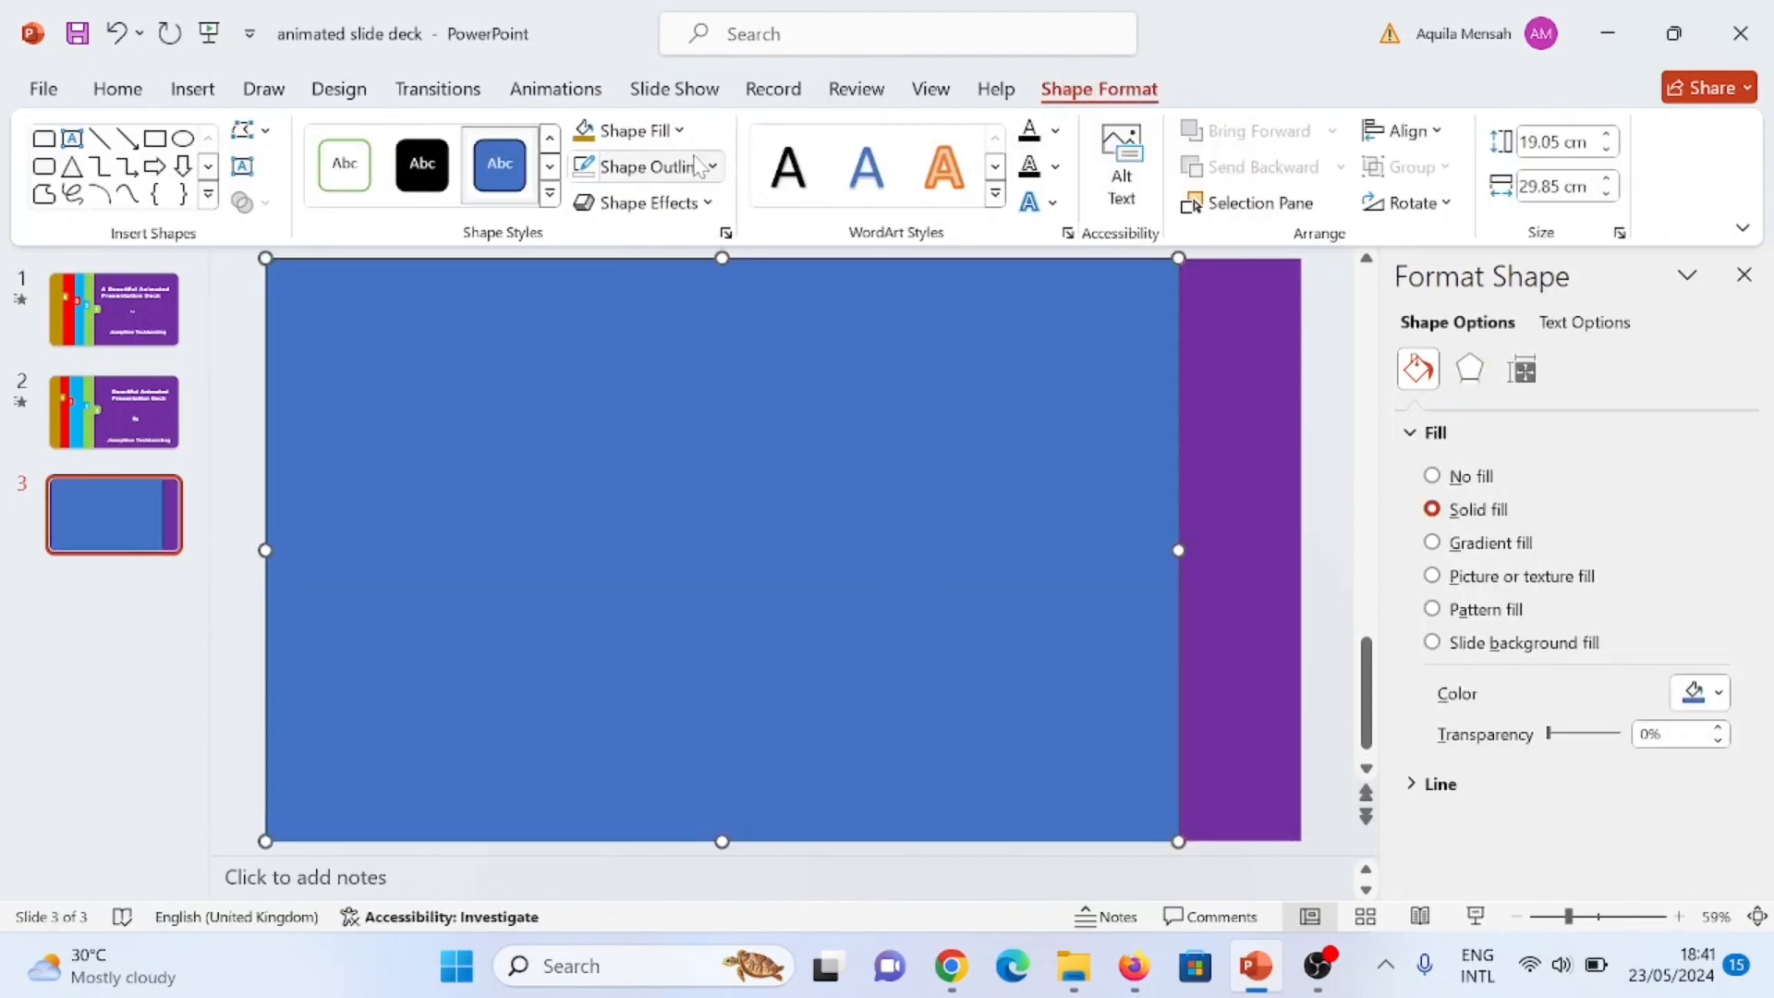
Step: Fill the large rectangle on slide 3 with the standard light green and remove its outline
left_click(682, 131)
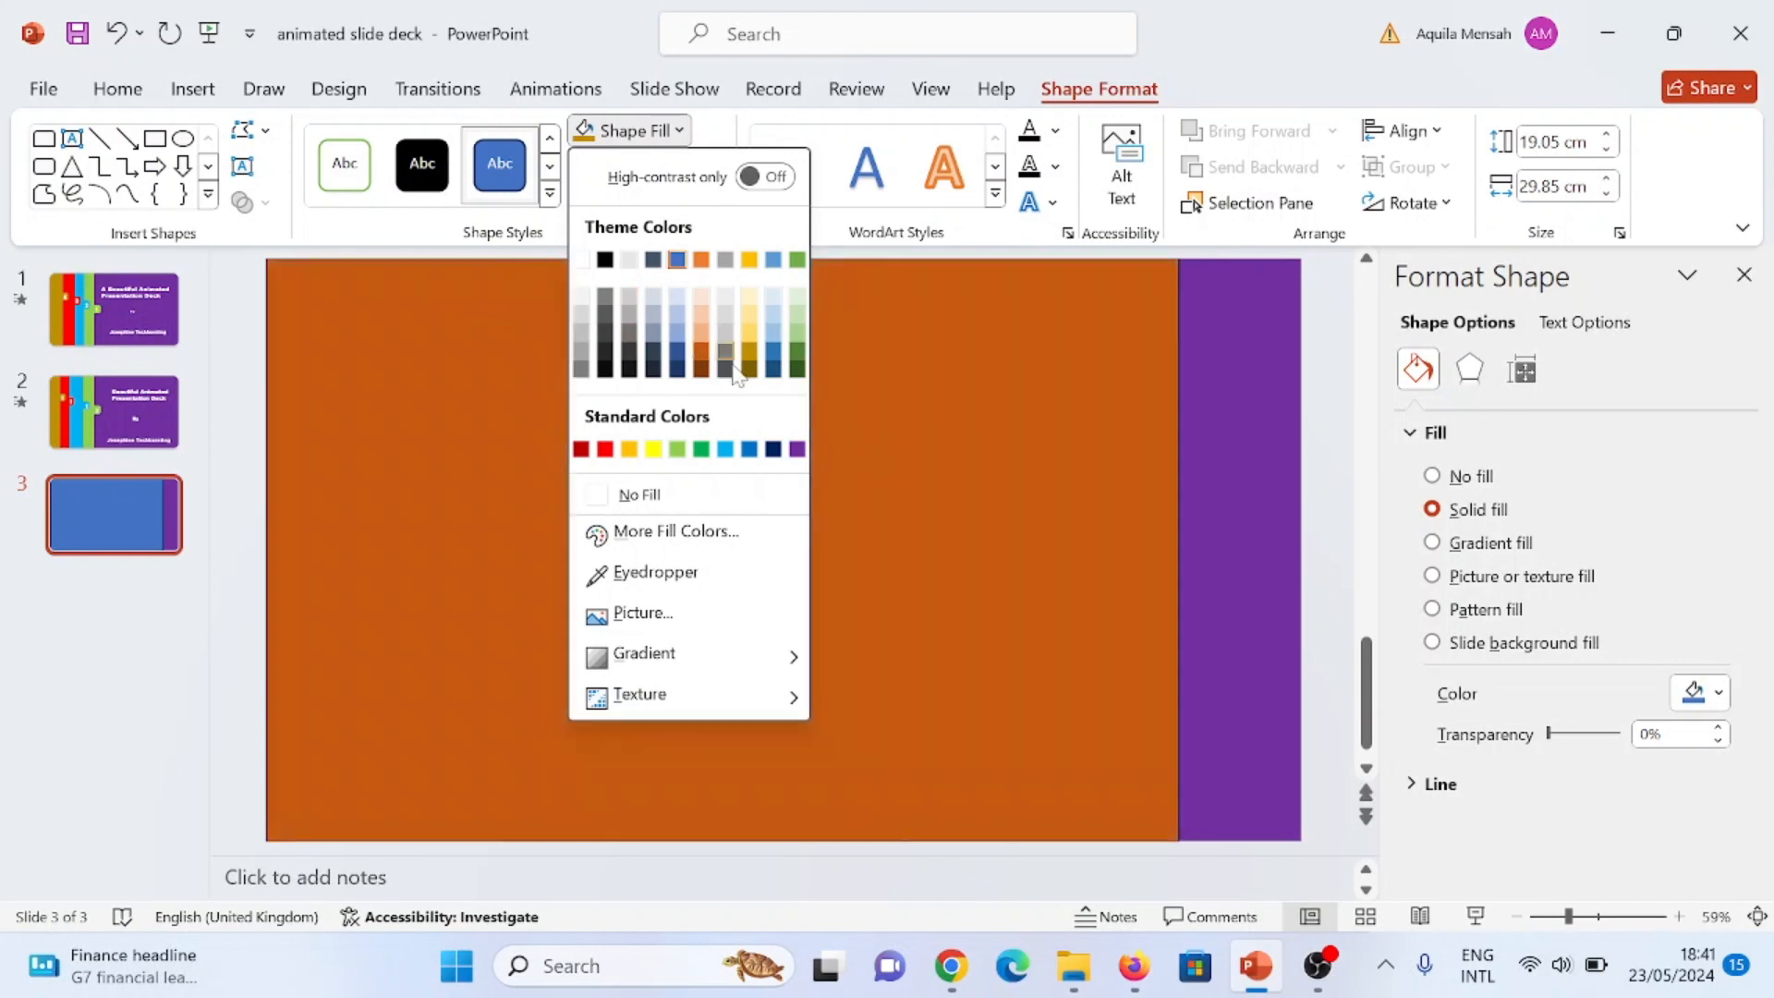
left_click(677, 449)
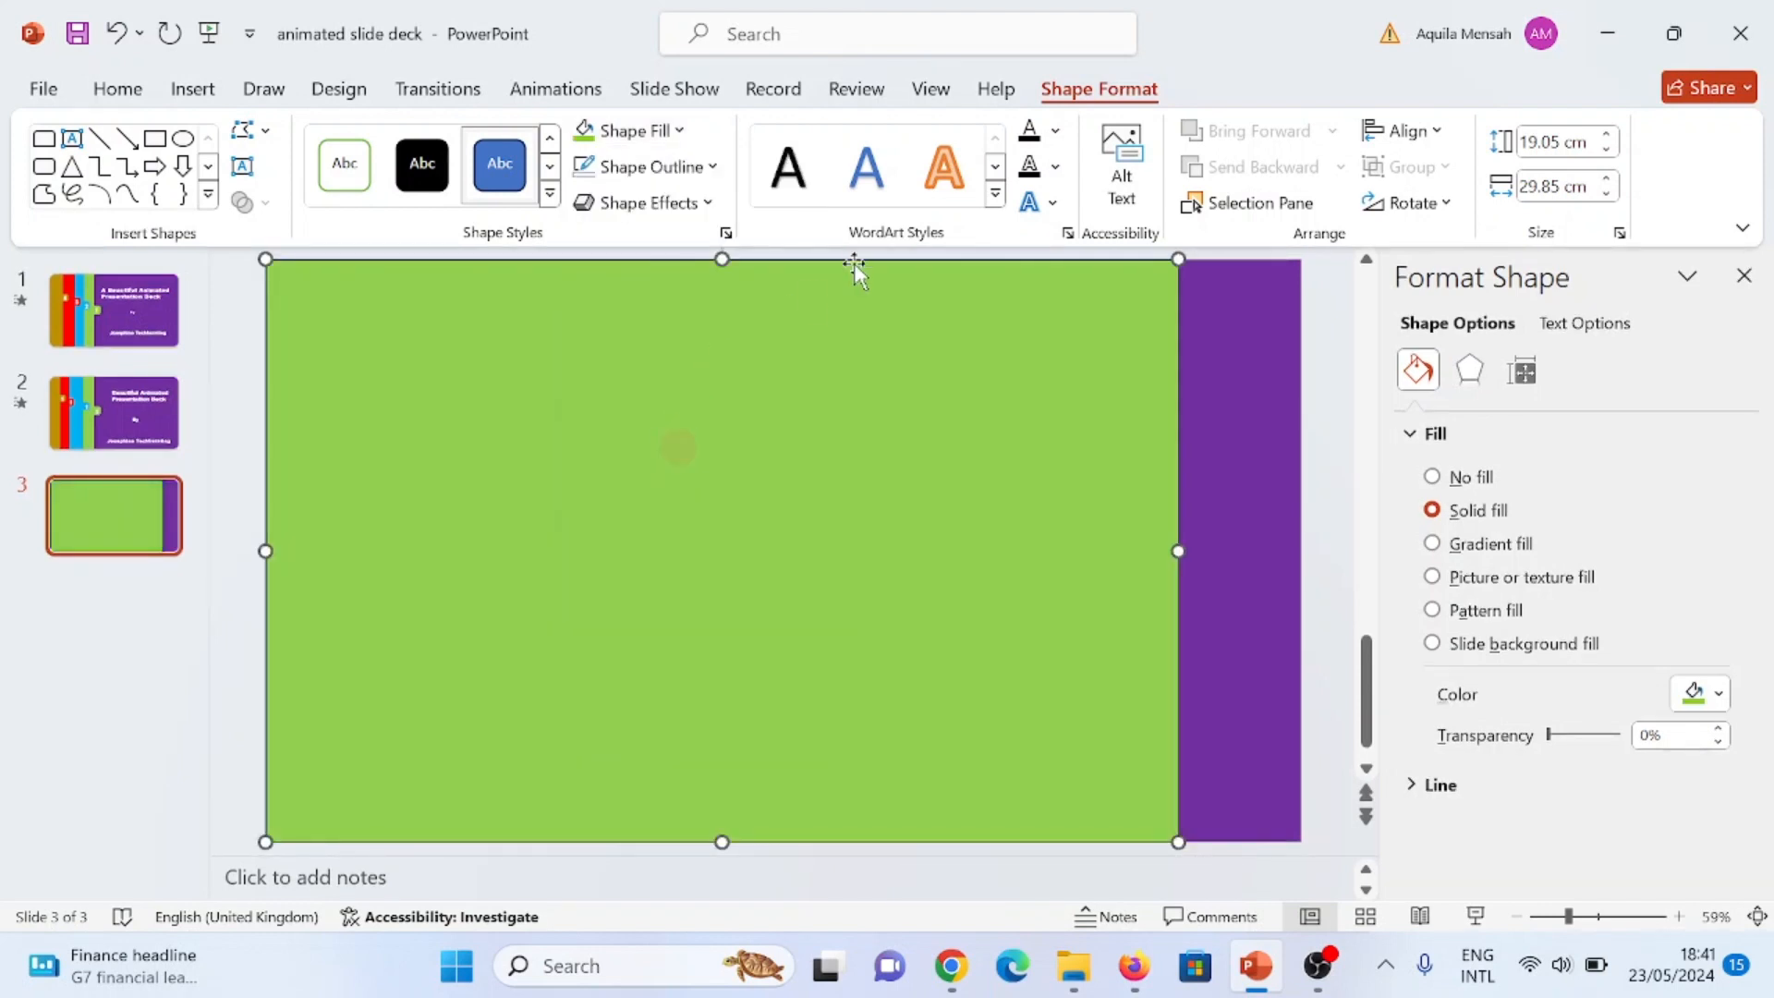
left_click(715, 167)
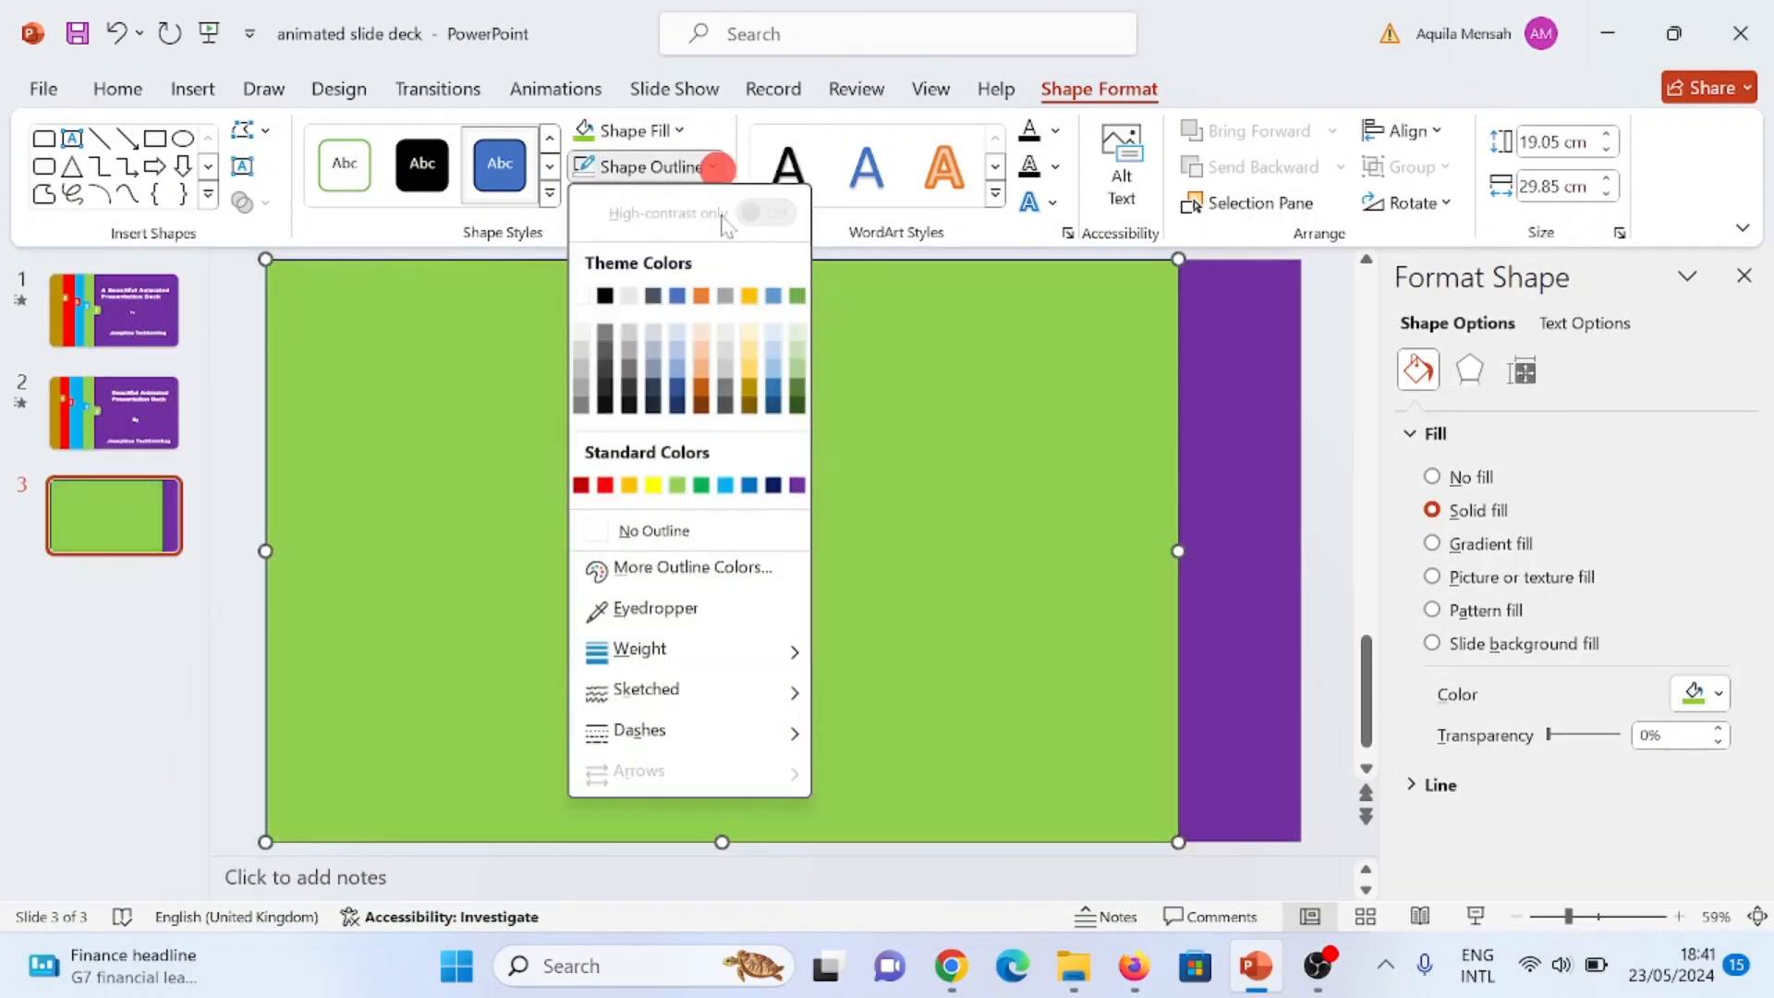
left_click(602, 536)
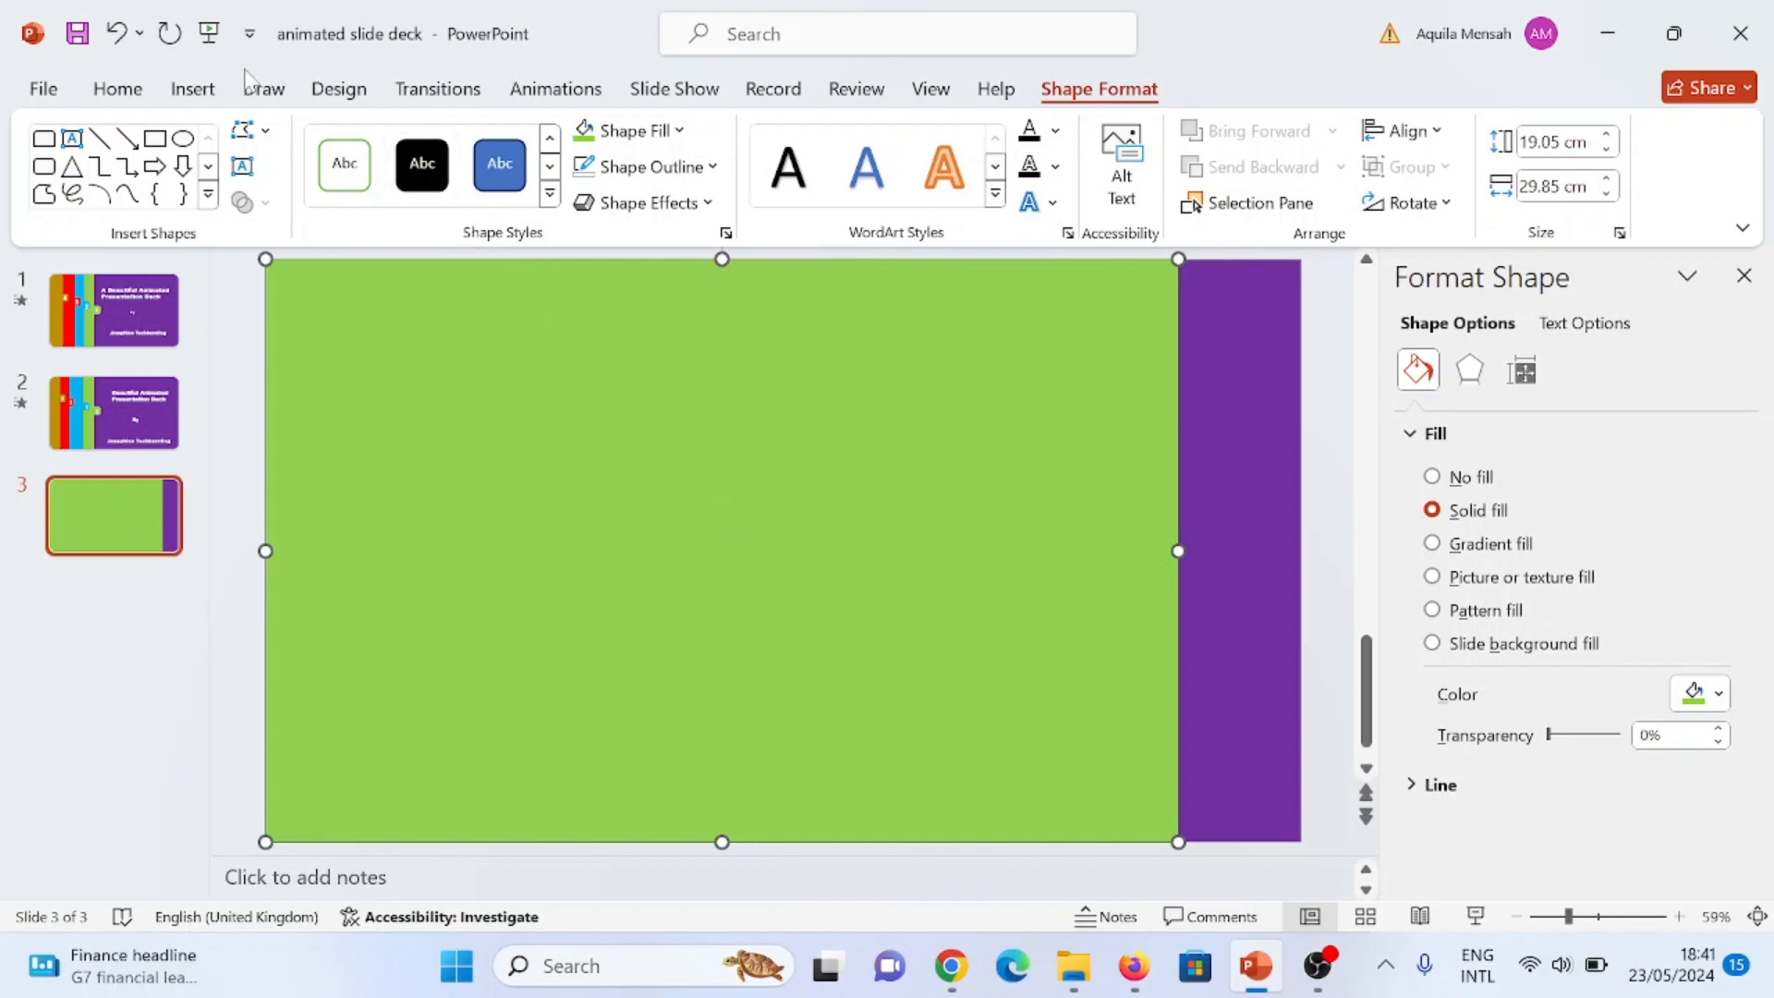
Step: Draw a rectangle with rounded top corners, about 1.6 cm high and 2.03 cm wide, on the purple strip
left_click(181, 89)
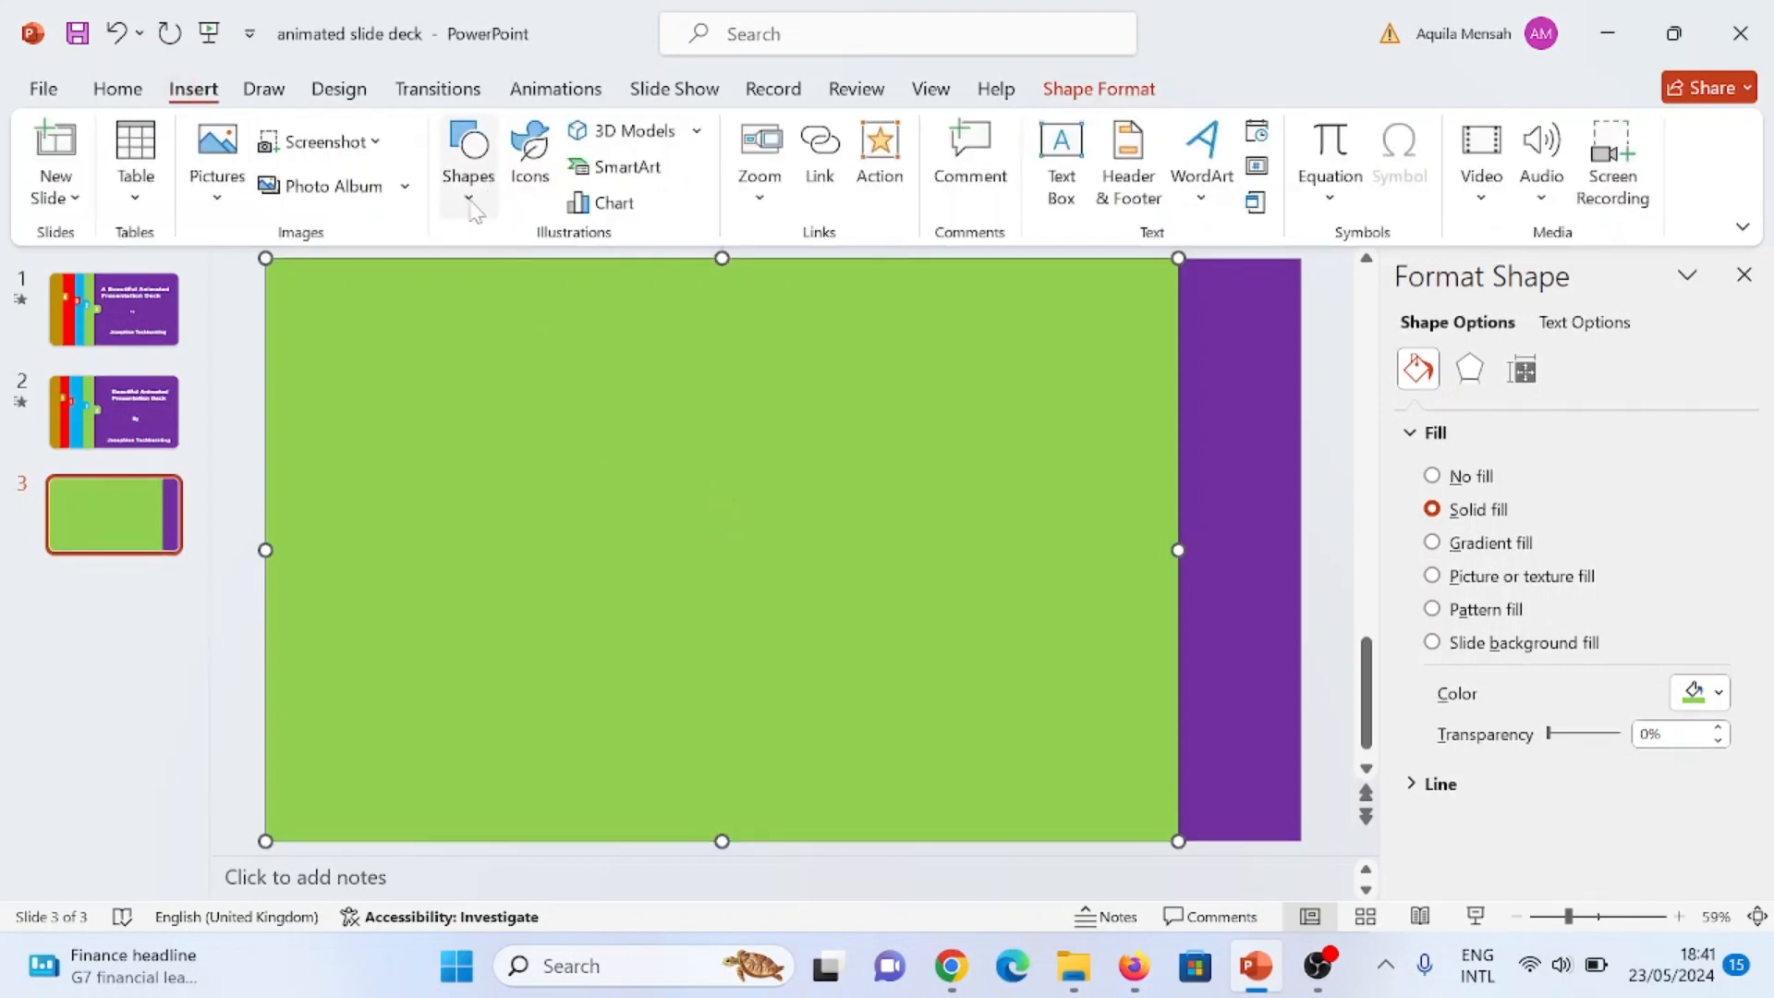
left_click(470, 196)
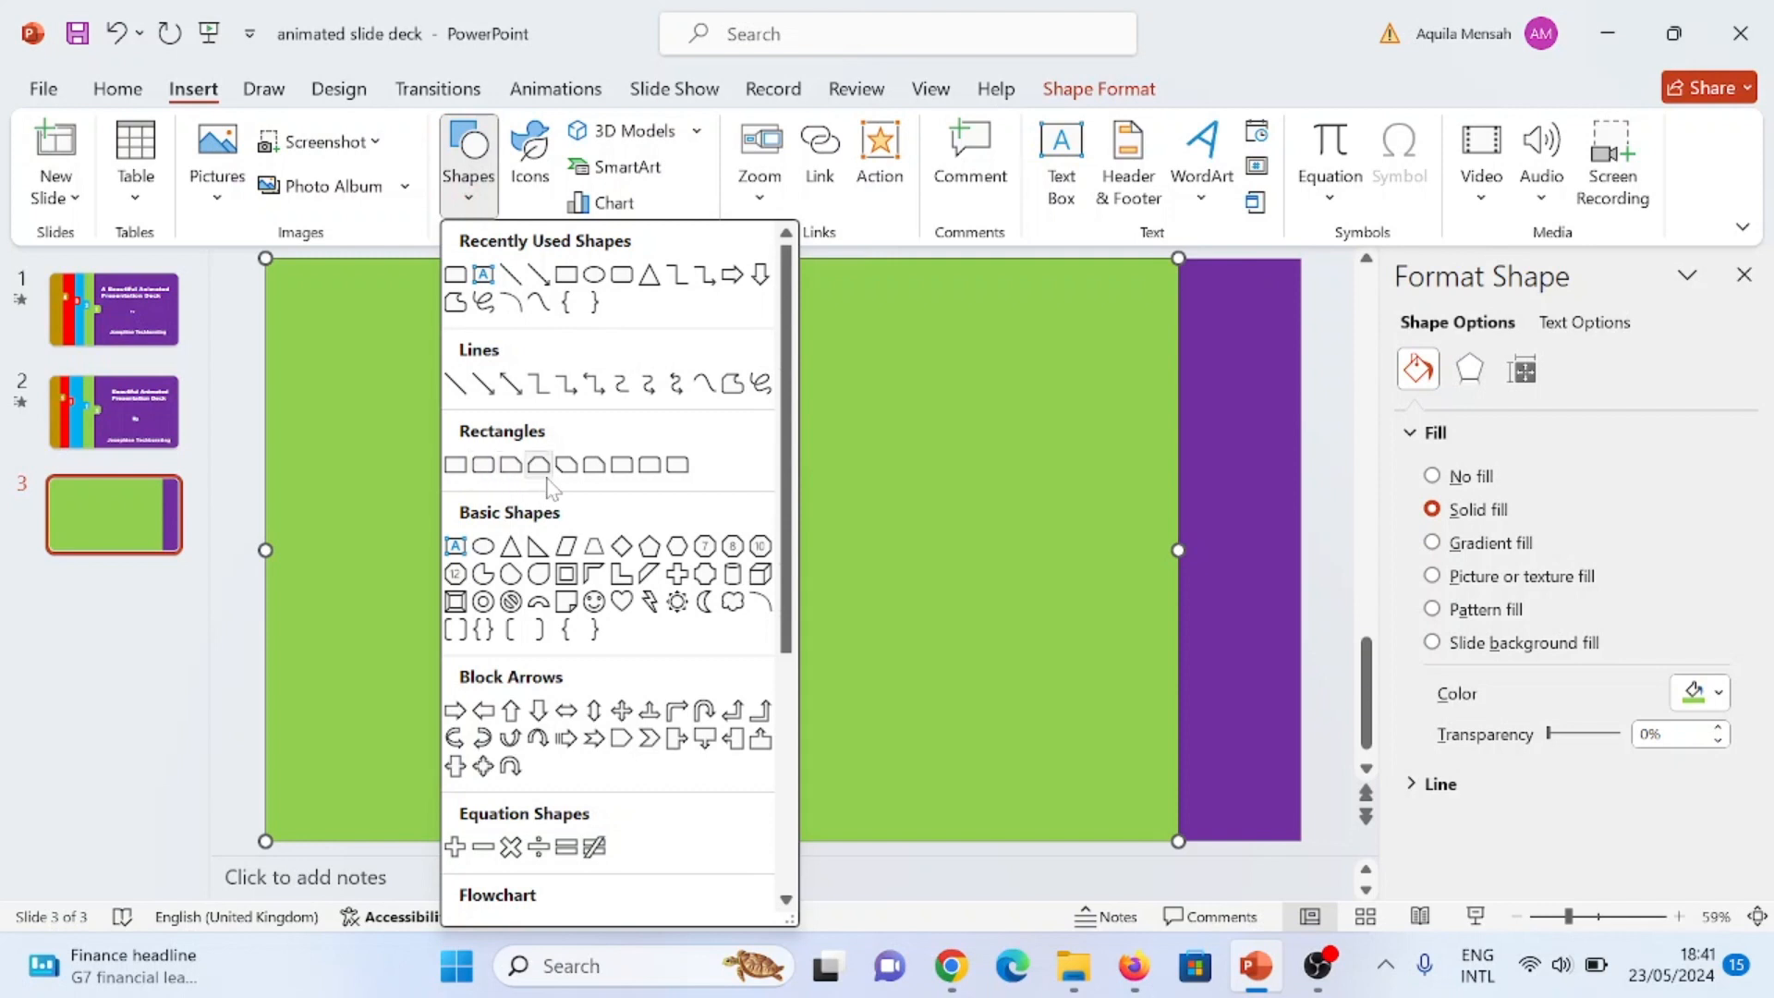
left_click(649, 466)
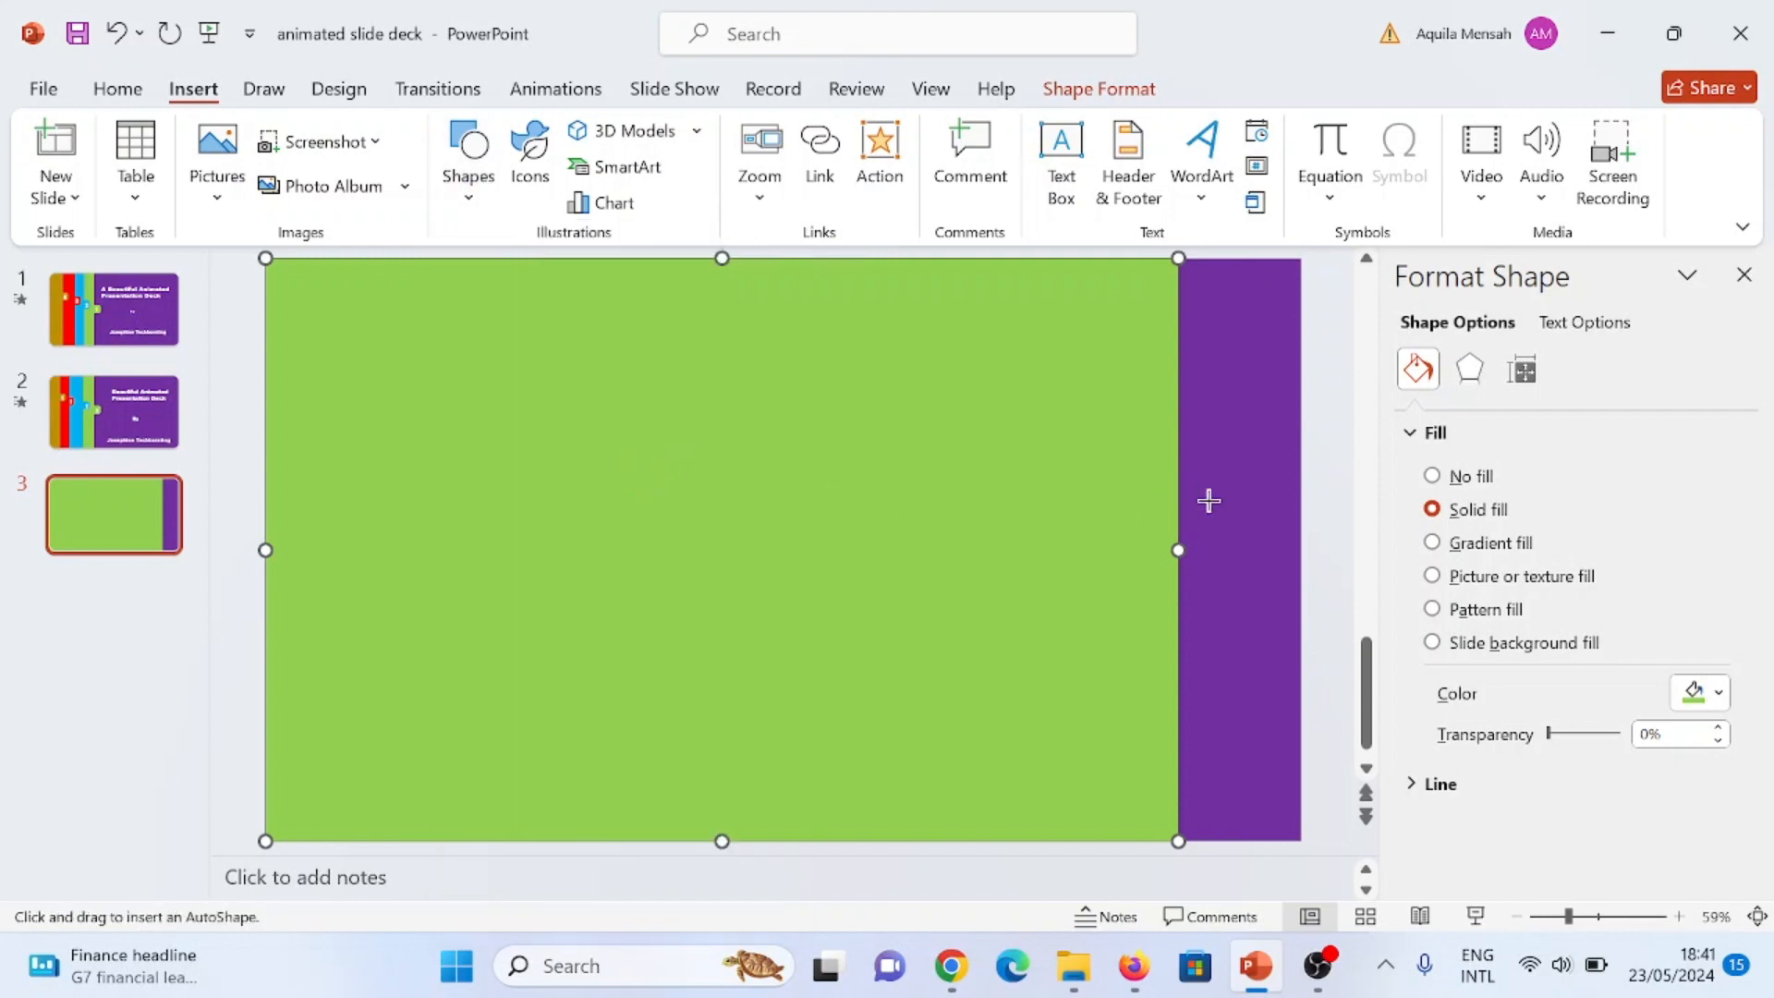
mouse_move(1209, 500)
left_mouse_down()
mouse_move(1272, 551)
mouse_move(1251, 496)
left_mouse_up()
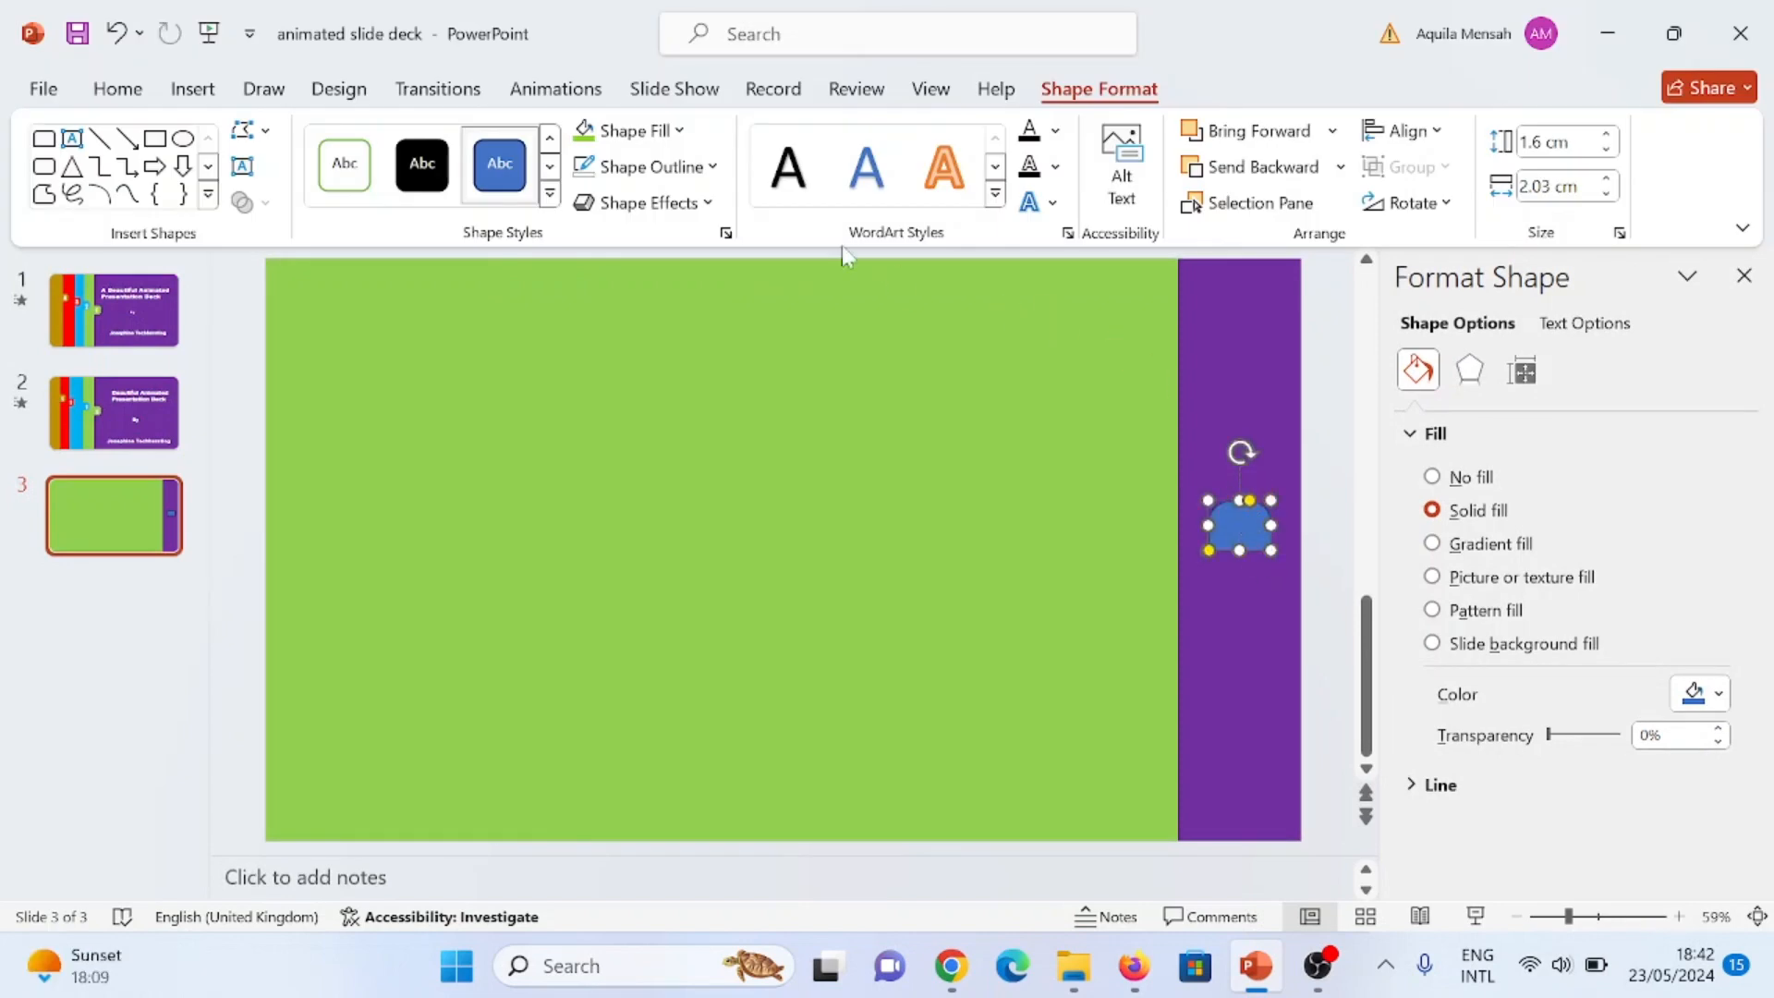
Step: Remove the outline of the small rounded shape and fill it with the same light green
left_click(698, 167)
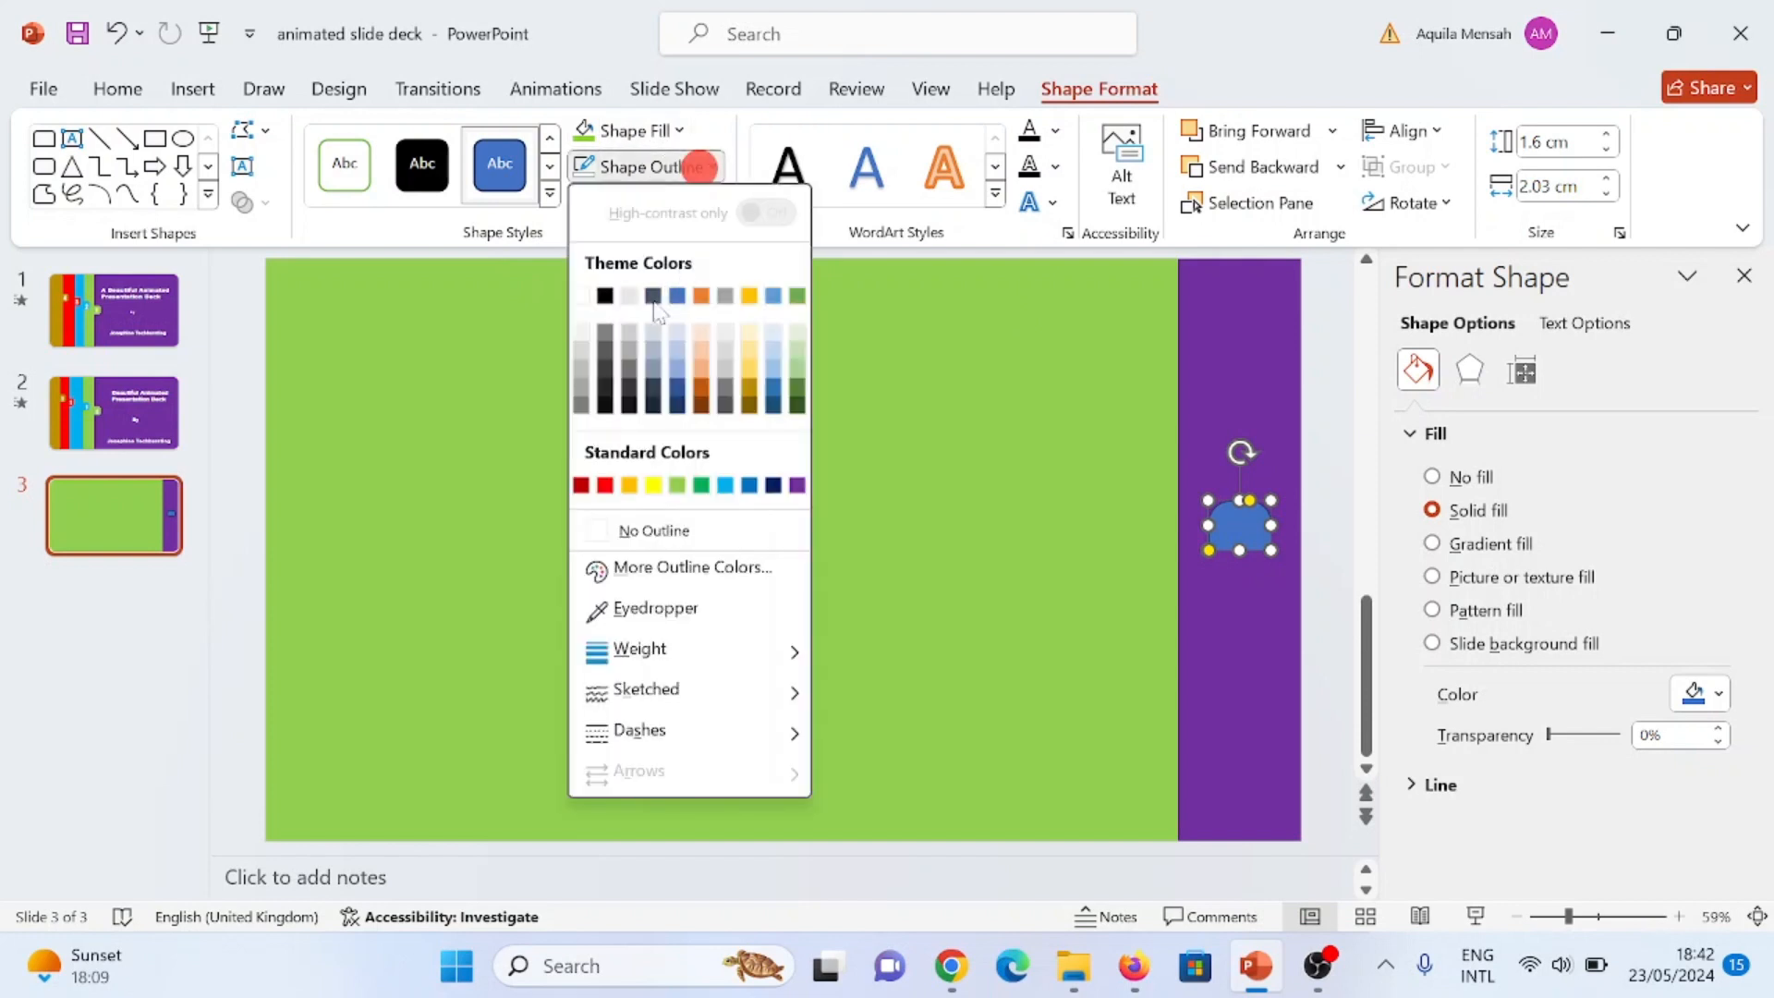
left_click(595, 529)
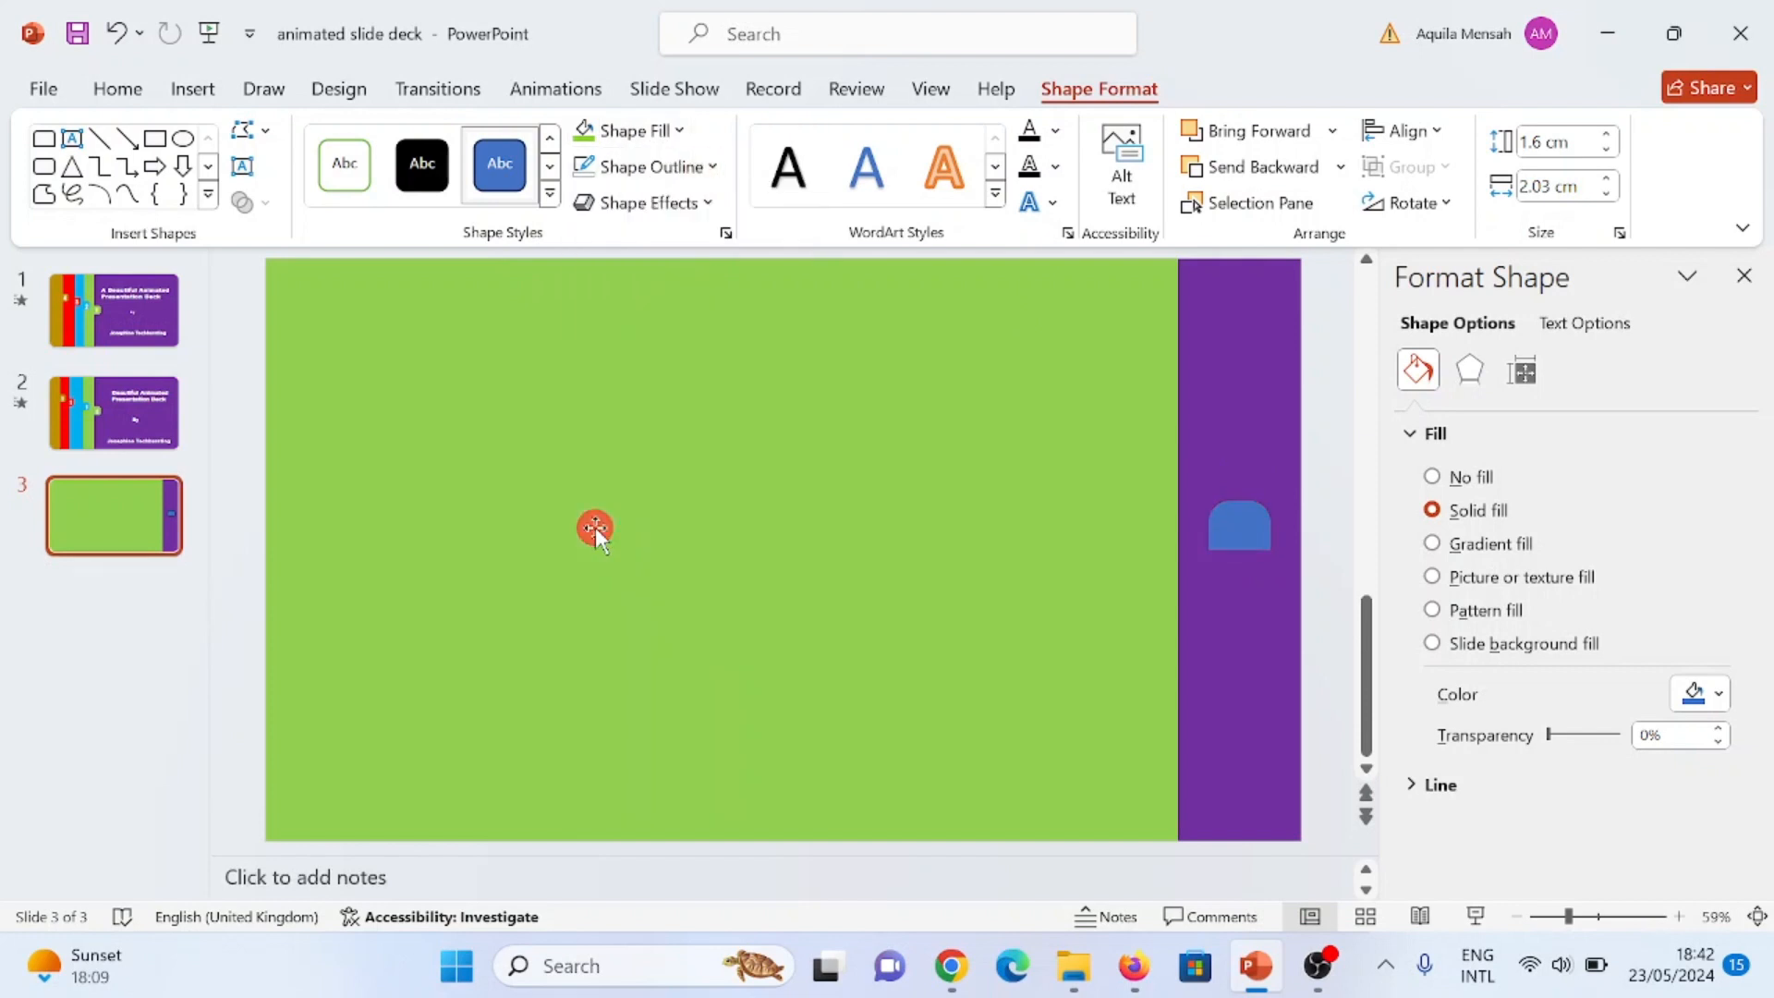
left_click(679, 130)
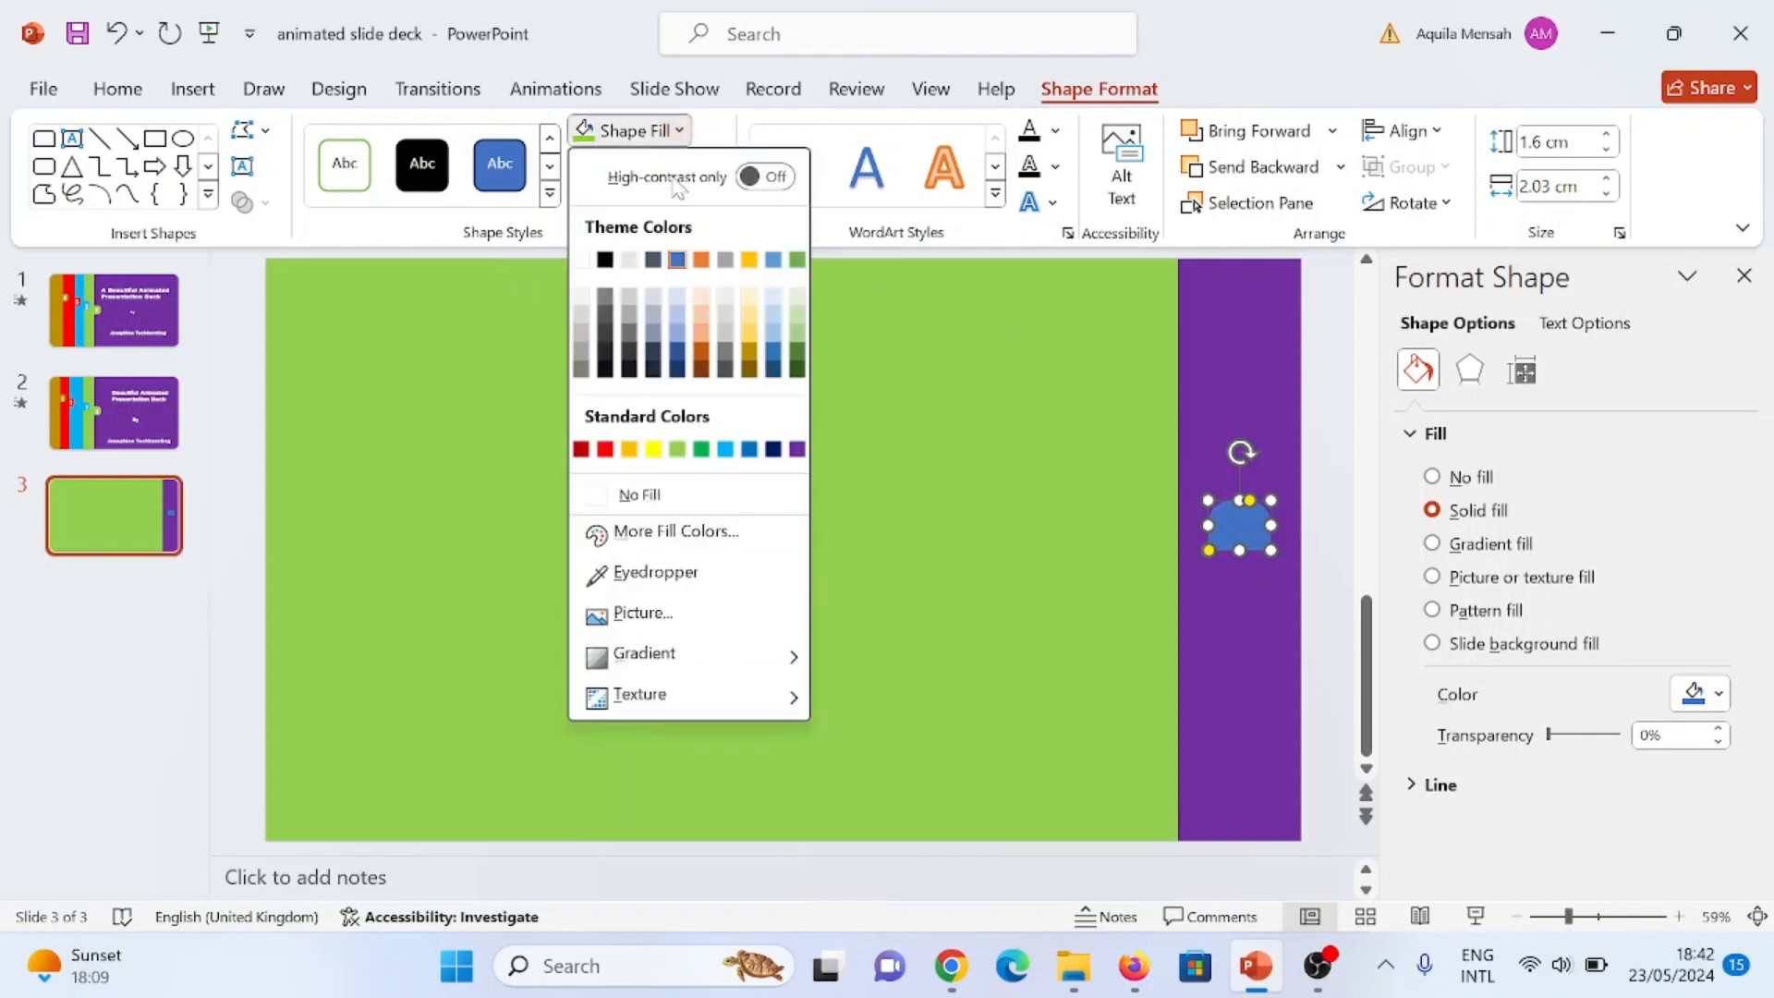
left_click(681, 130)
left_click(679, 130)
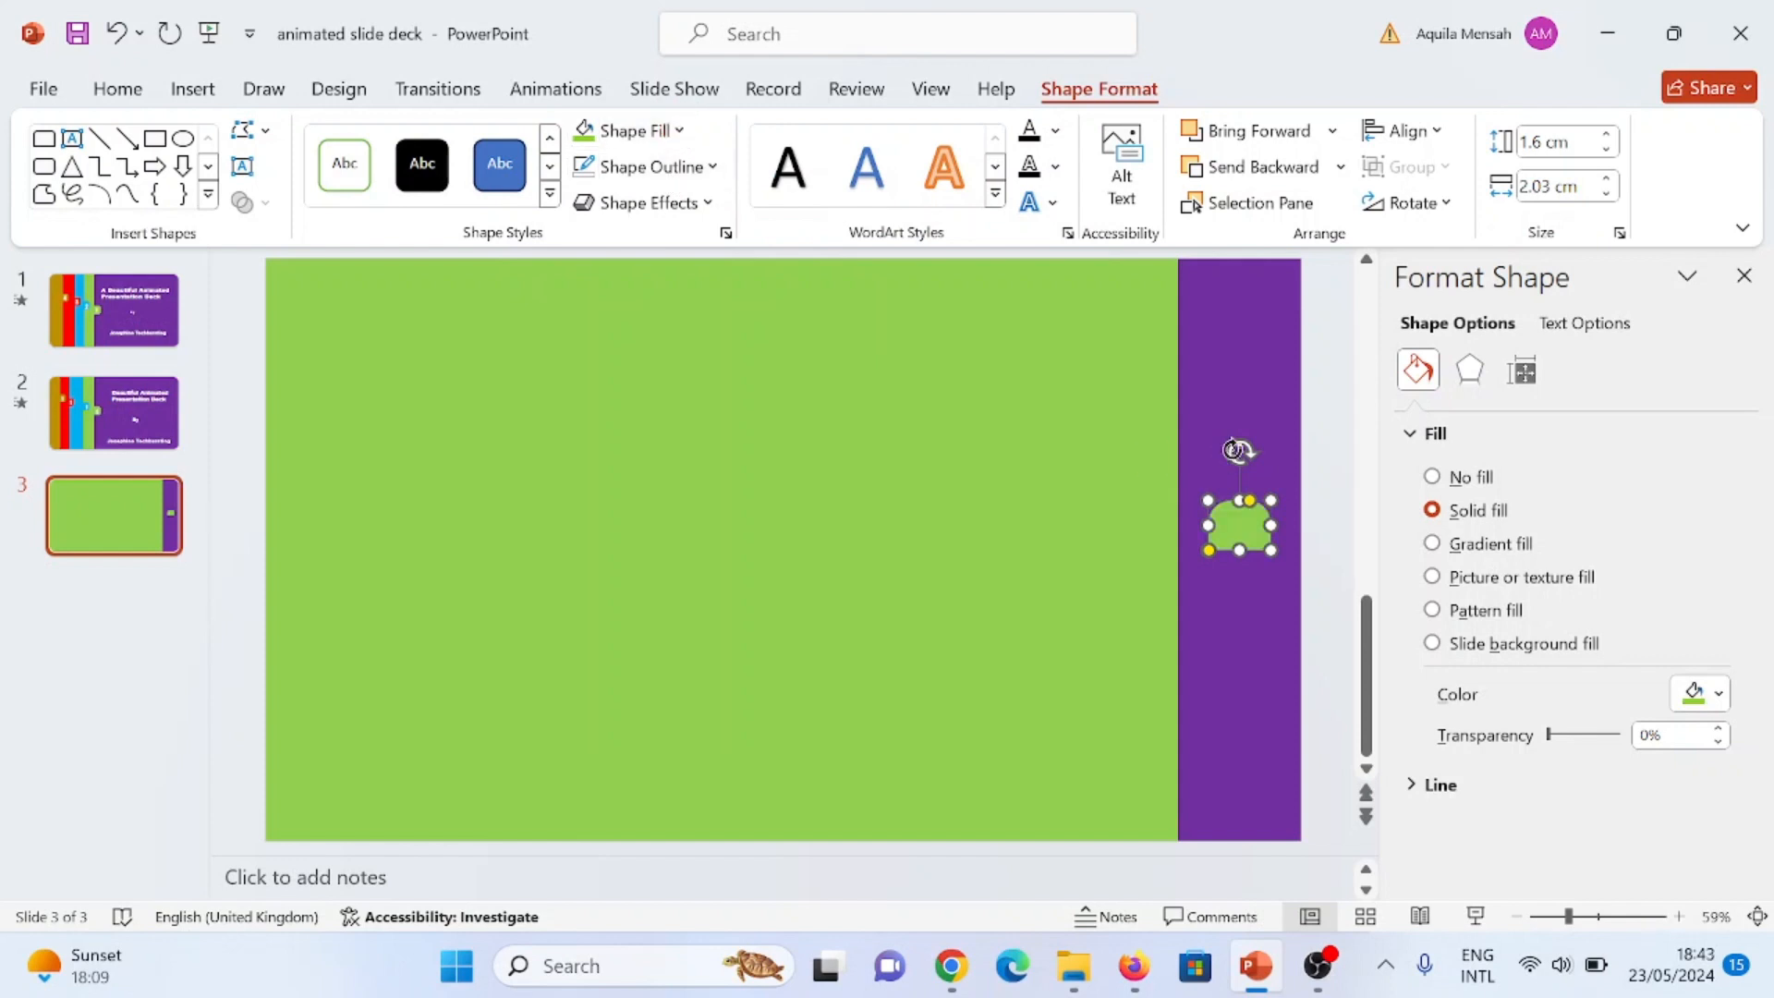
Step: Rotate the small shape 90° clockwise and attach it as a vertically centred tab to the green rectangle's right edge
left_click_drag(1239, 450, 1199, 546)
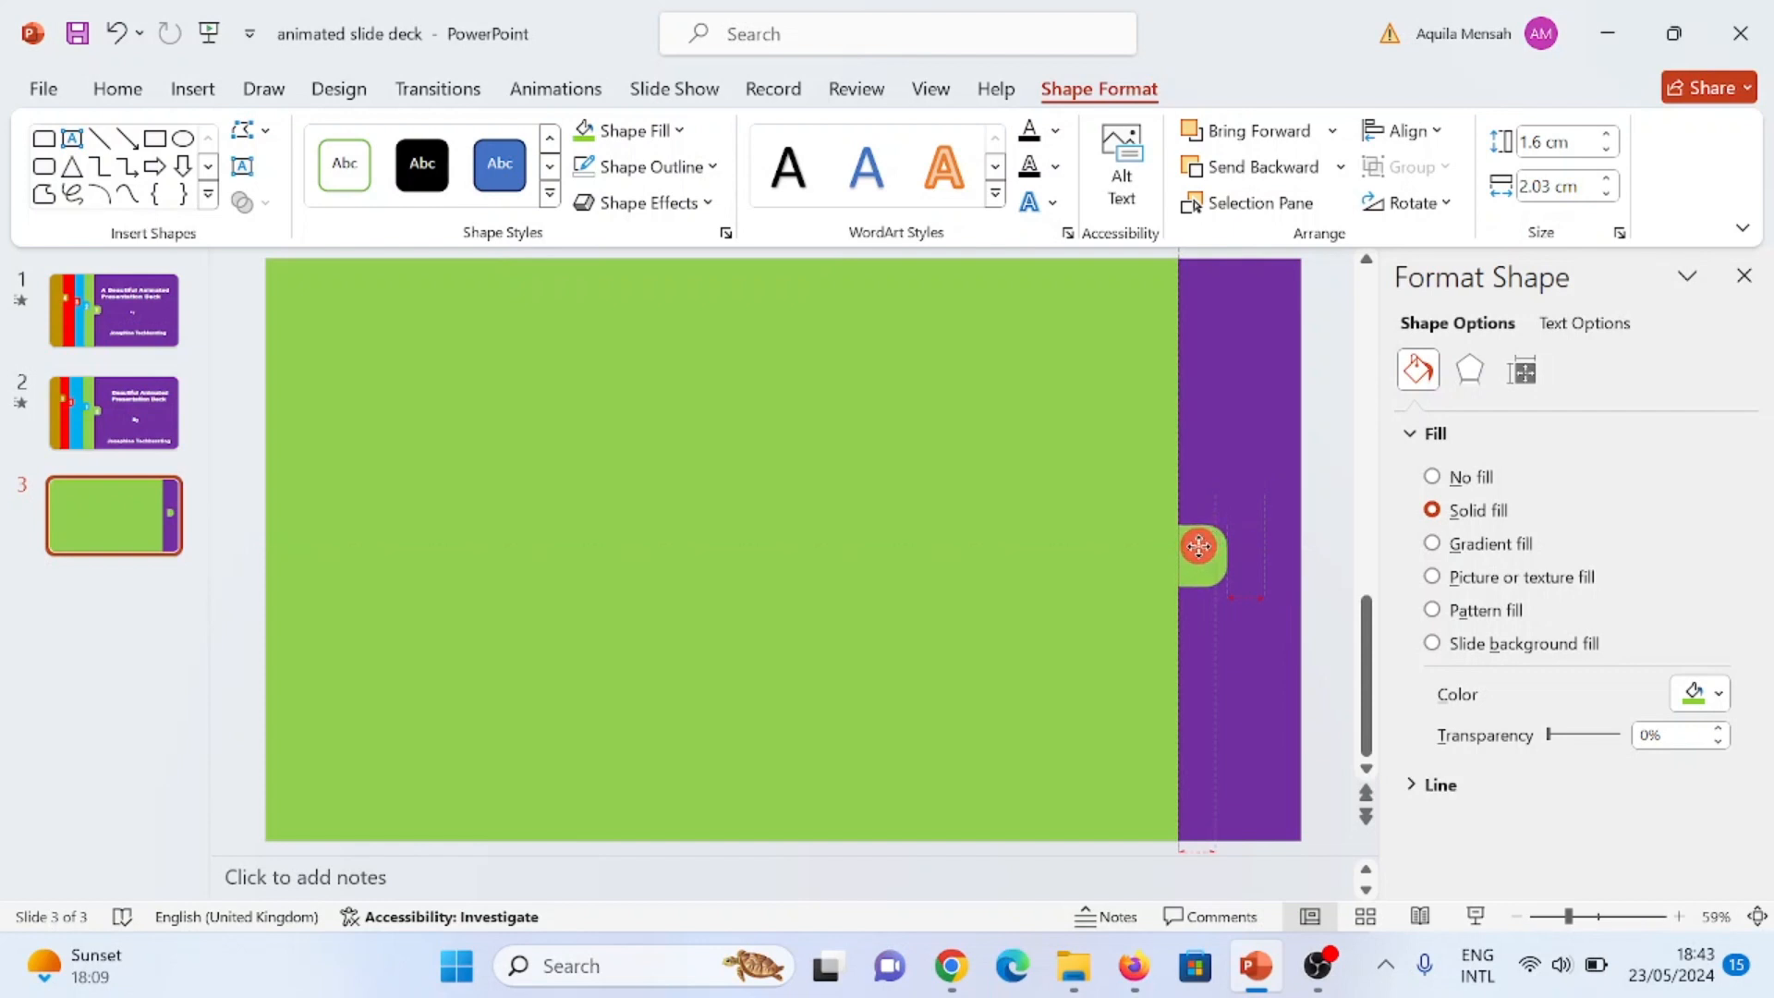
left_click_drag(1199, 546, 1197, 538)
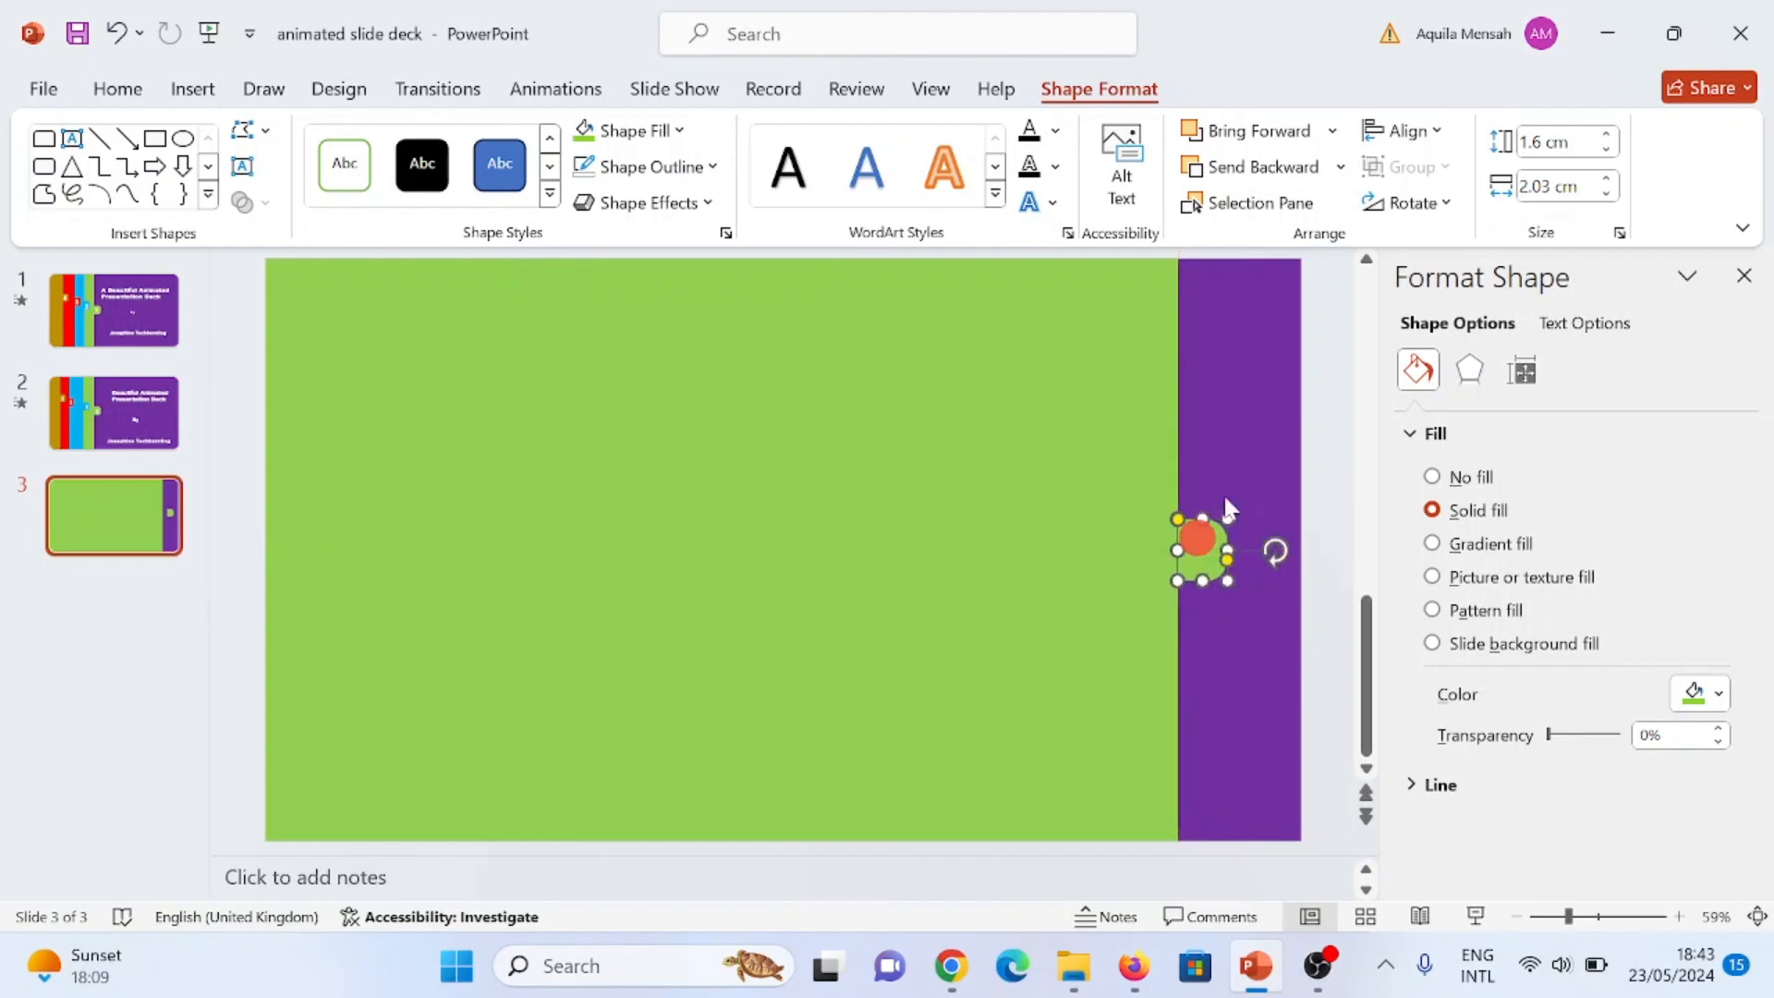
Step: Add a small text box over the green tab containing the number 1
left_click(176, 90)
left_click(1063, 163)
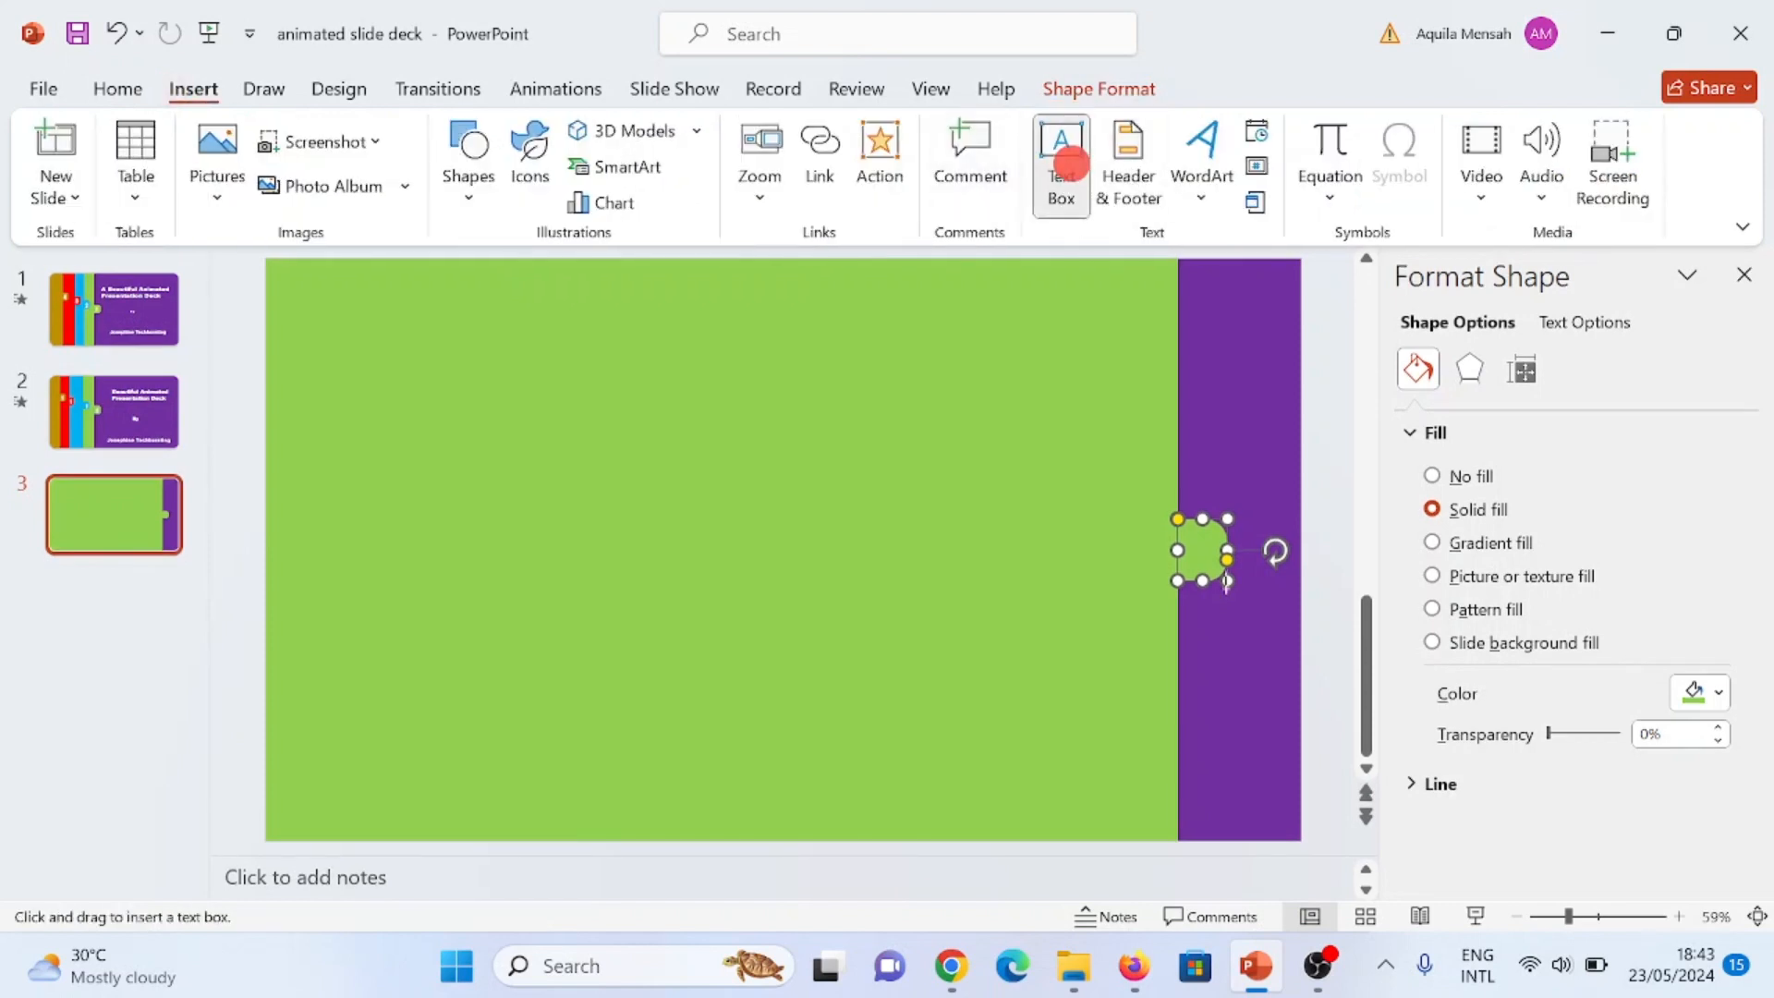
left_click_drag(1199, 534, 1225, 575)
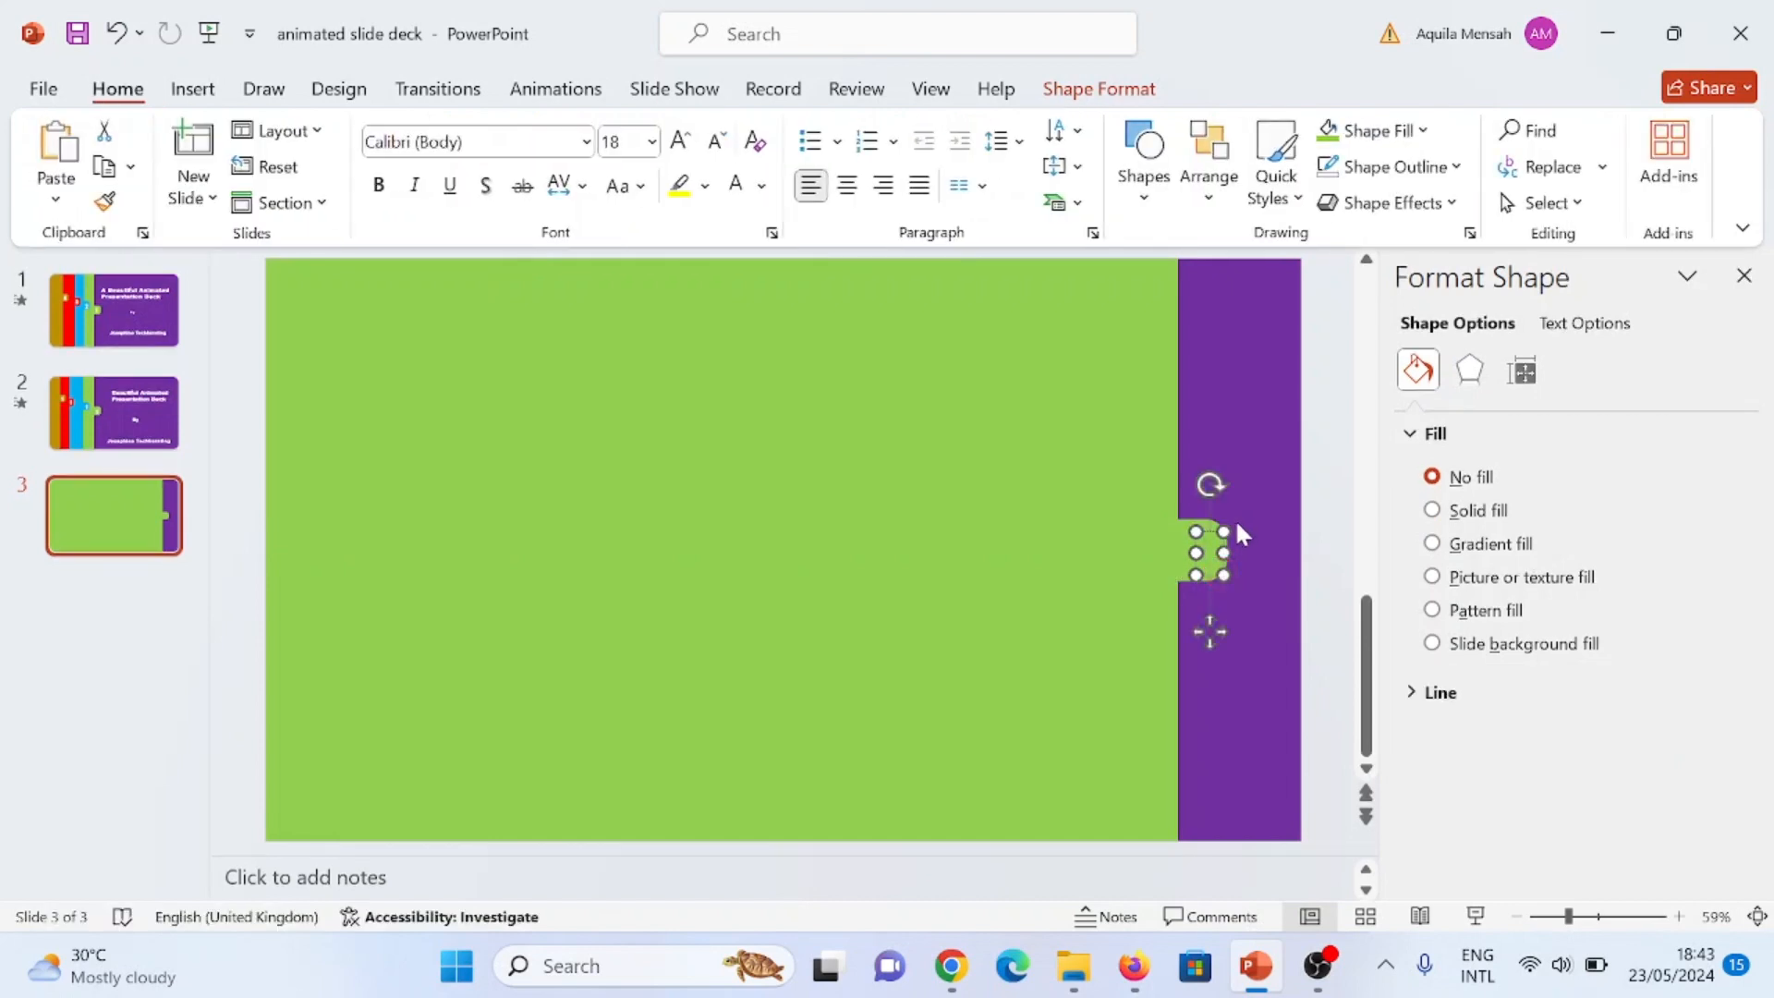
type("1")
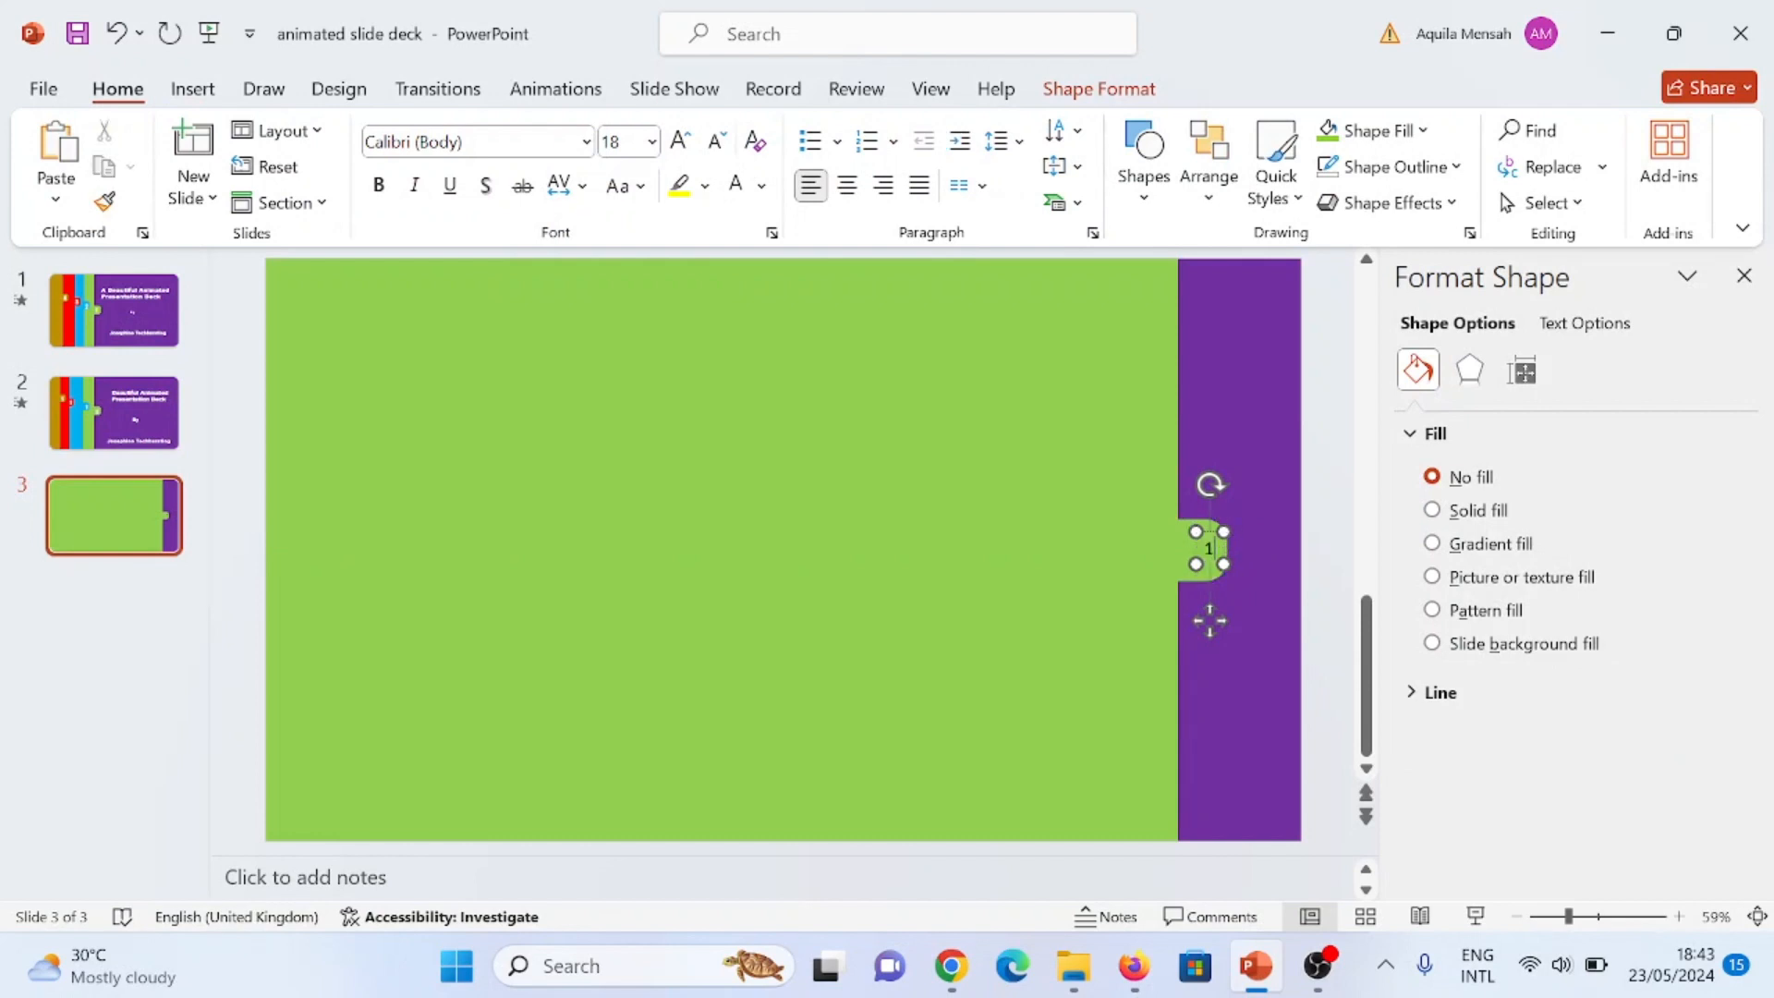
Step: Format the tab number in the Impact font at size 40 with white text
left_click(1213, 549)
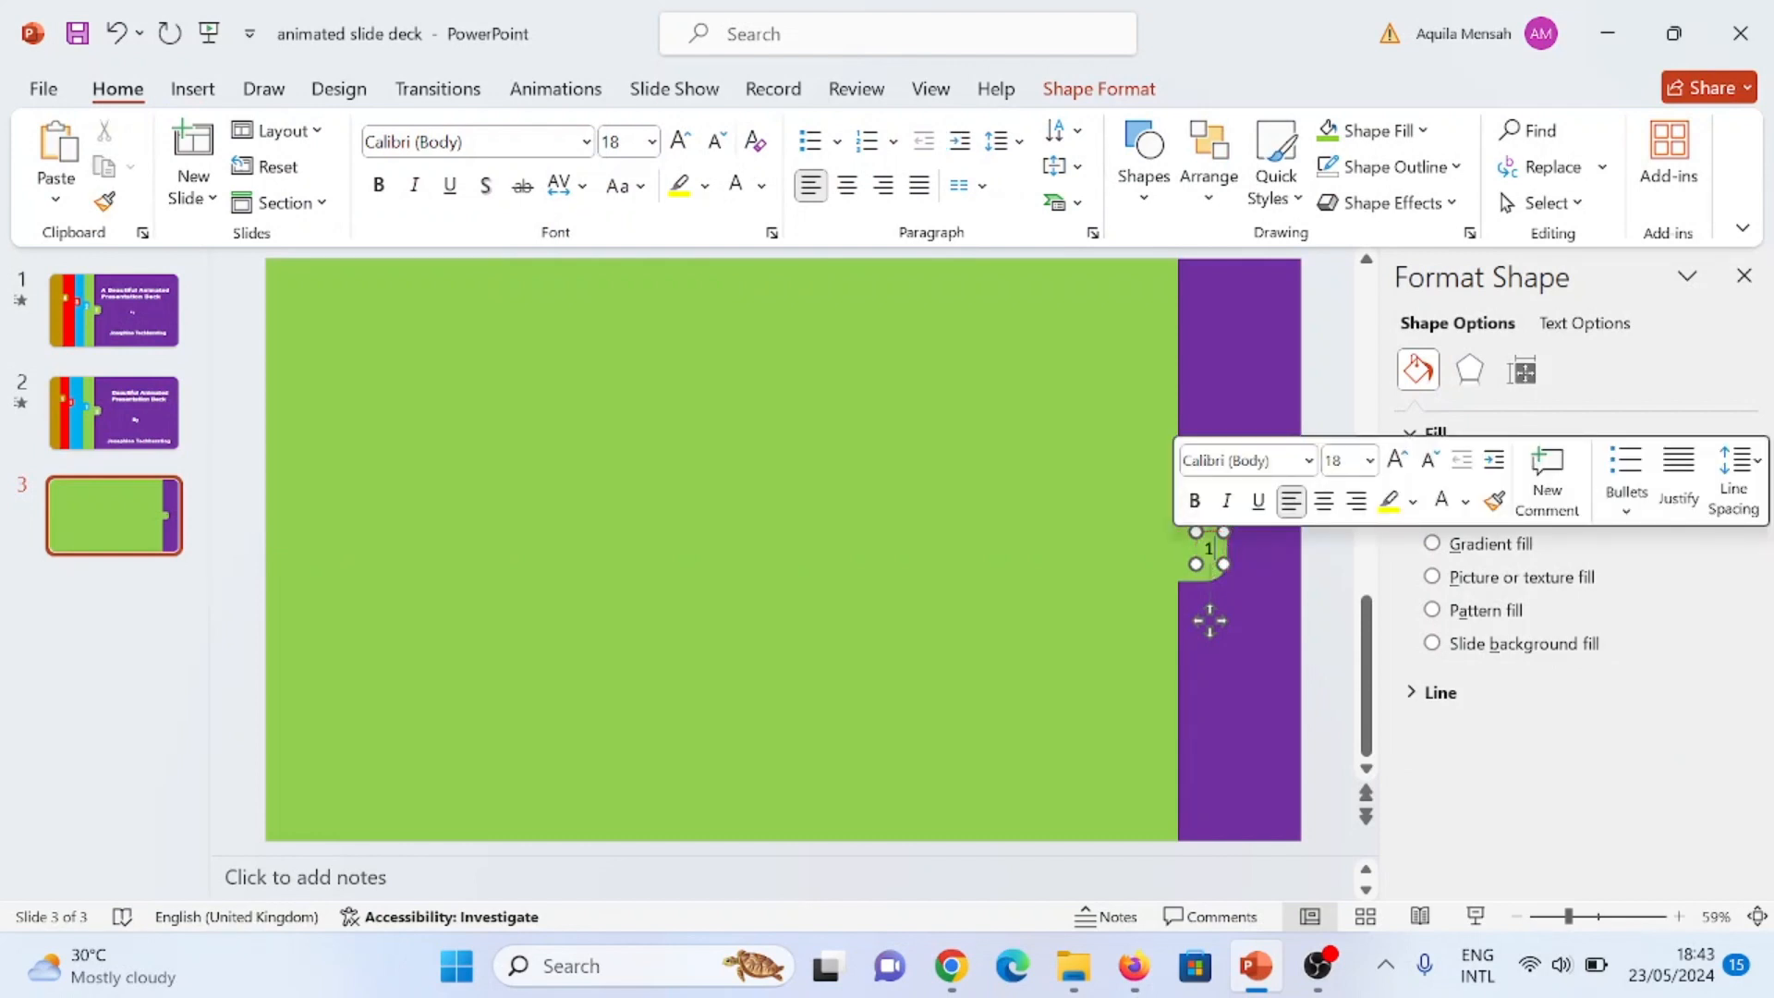
double_click(1209, 550)
left_click(473, 142)
type("Impact")
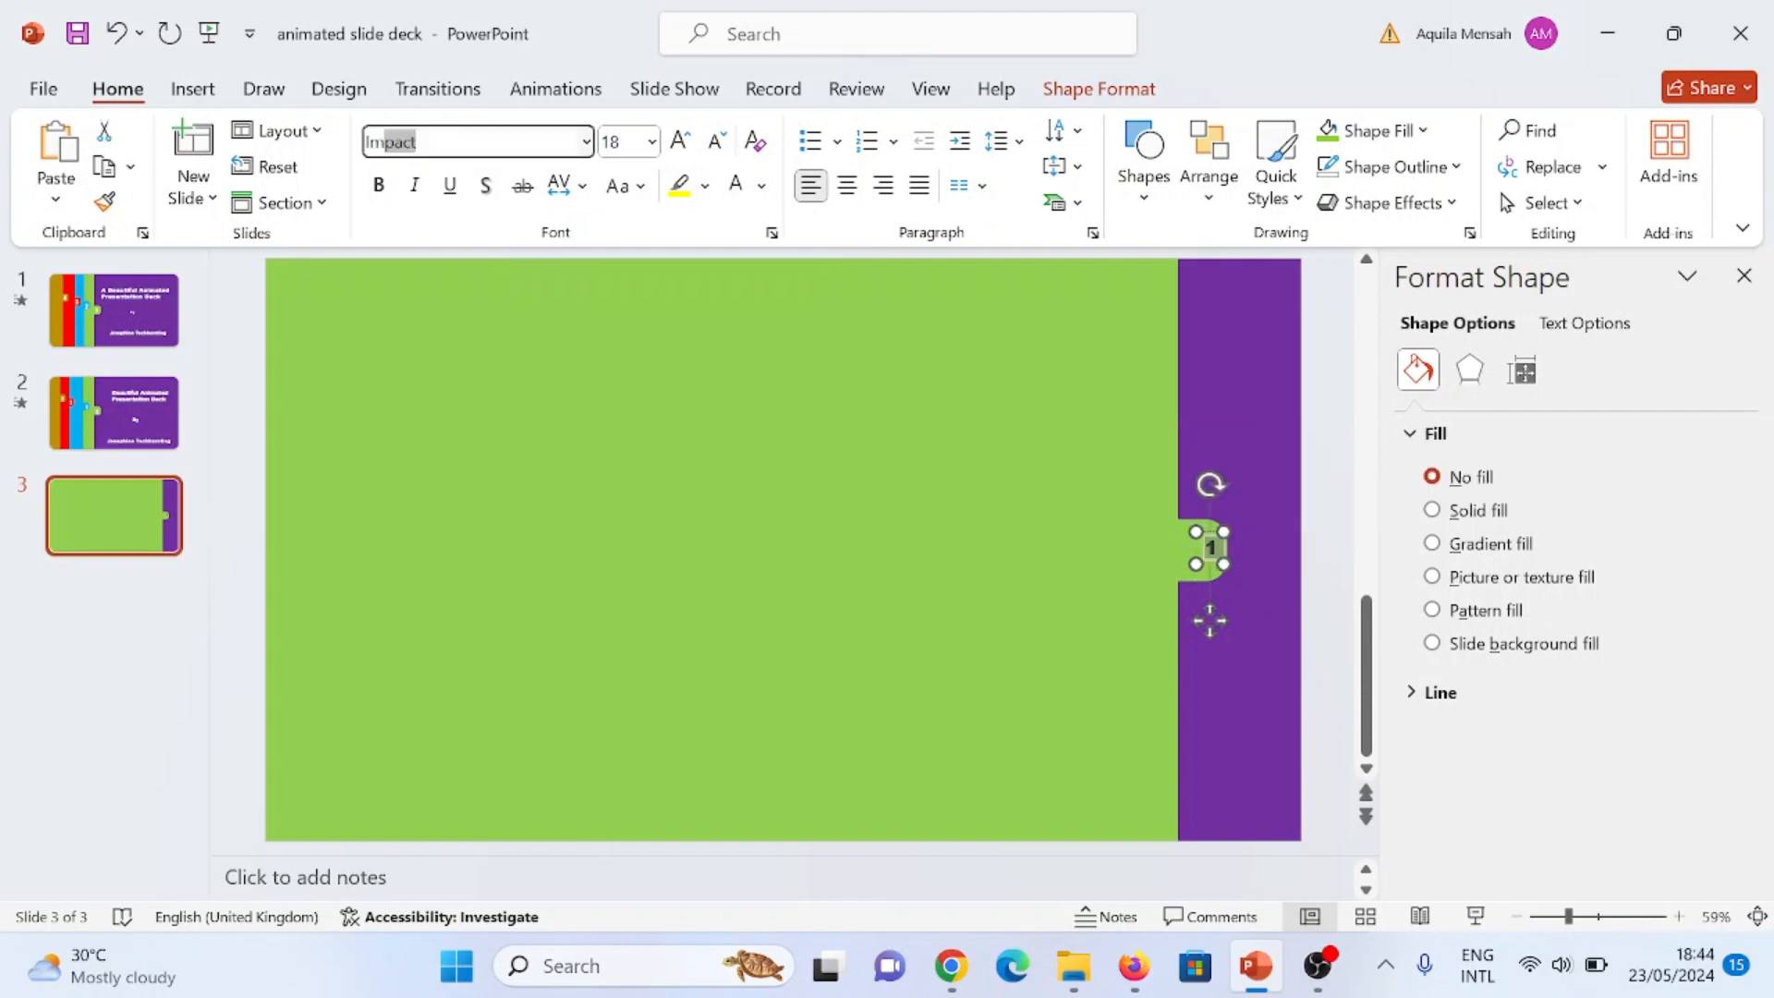
key("Return")
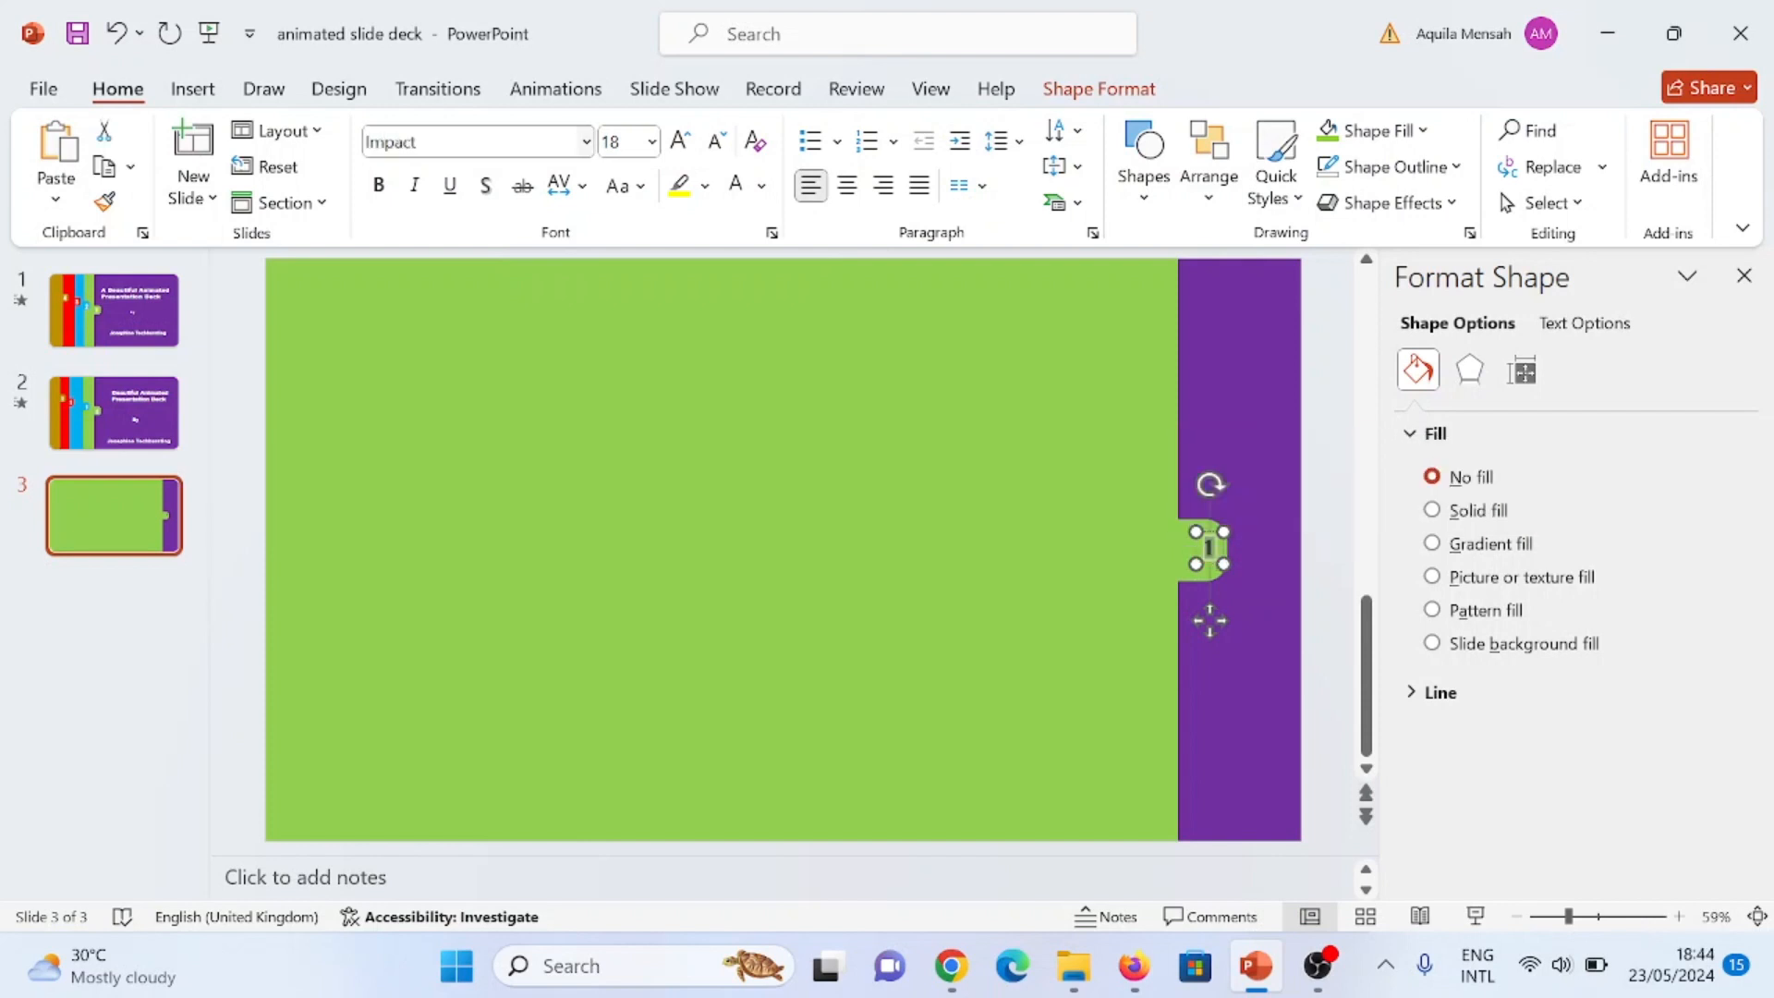
left_click(652, 142)
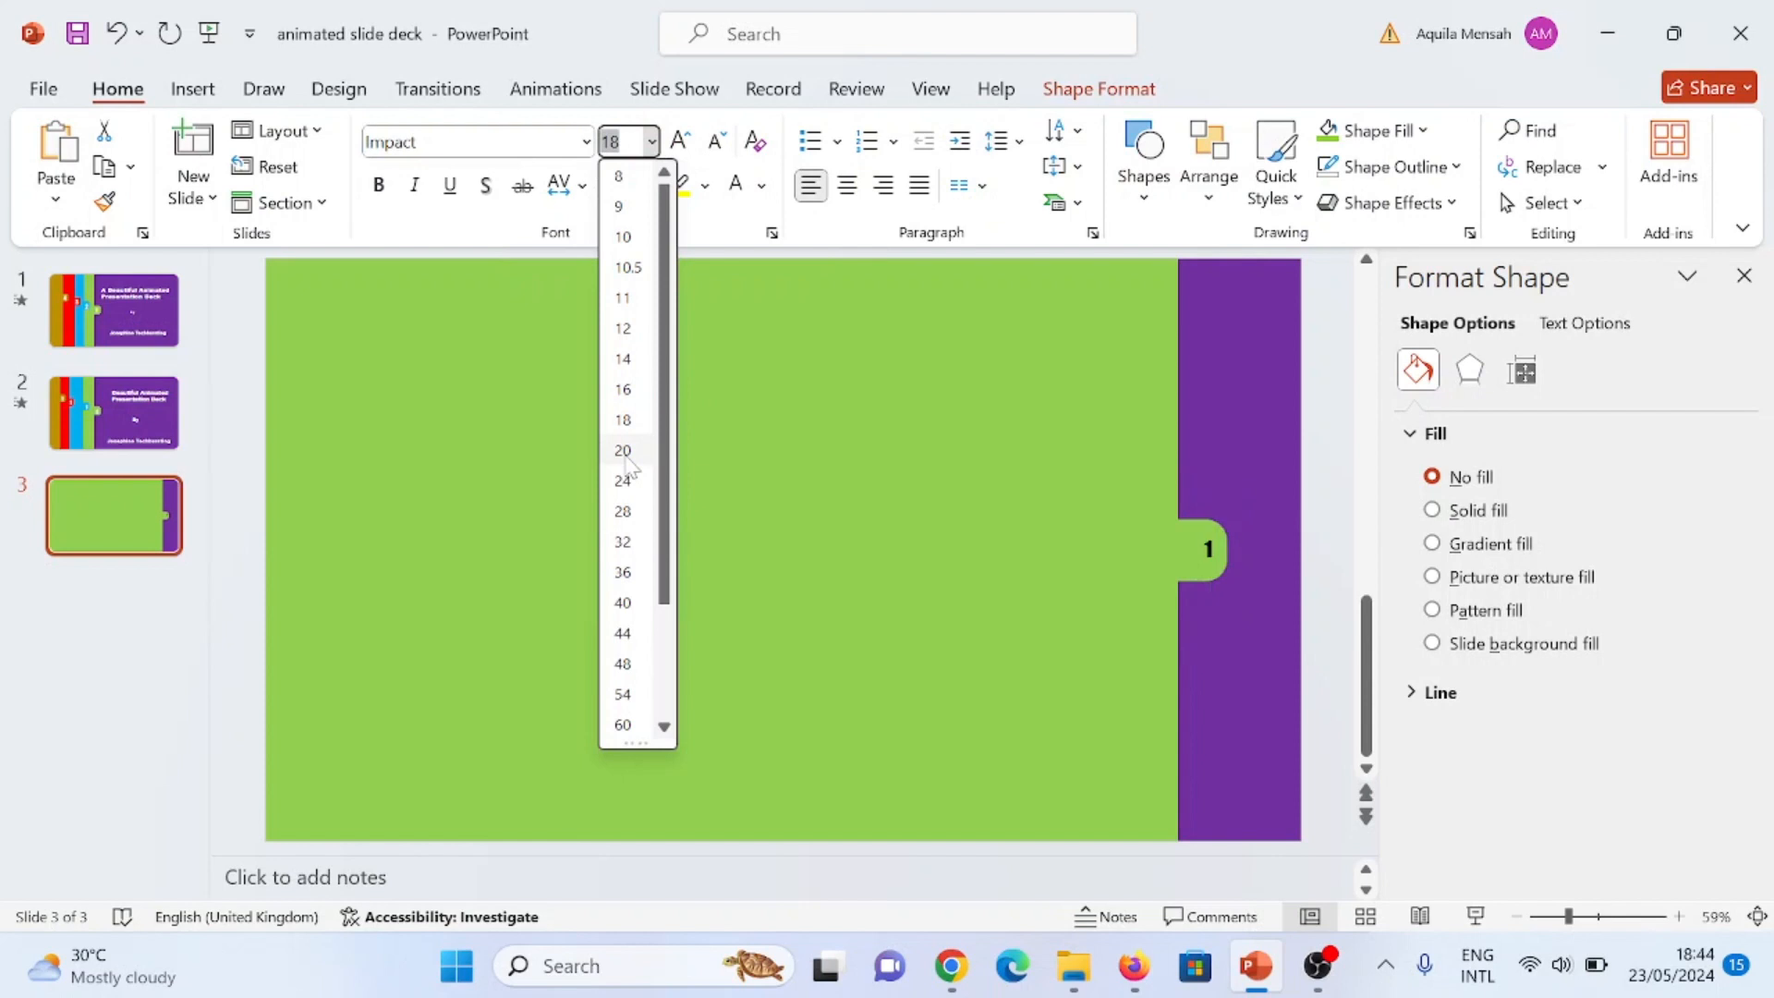
left_click(624, 603)
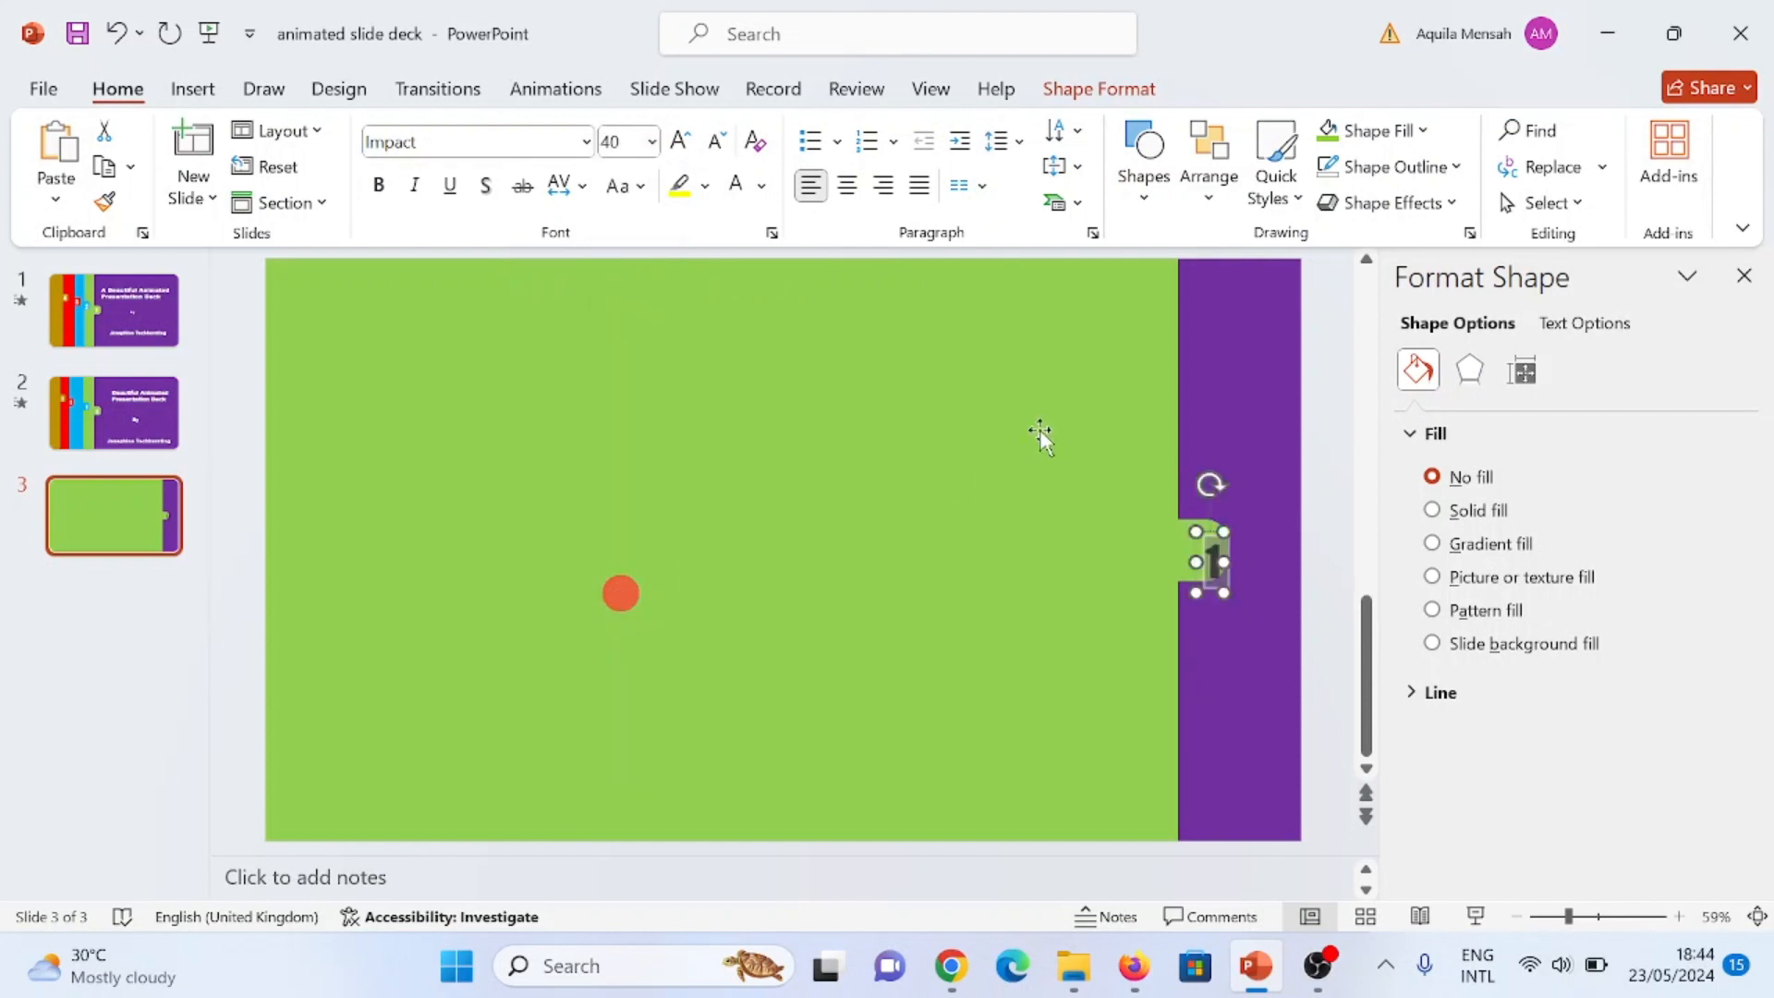
left_click(761, 186)
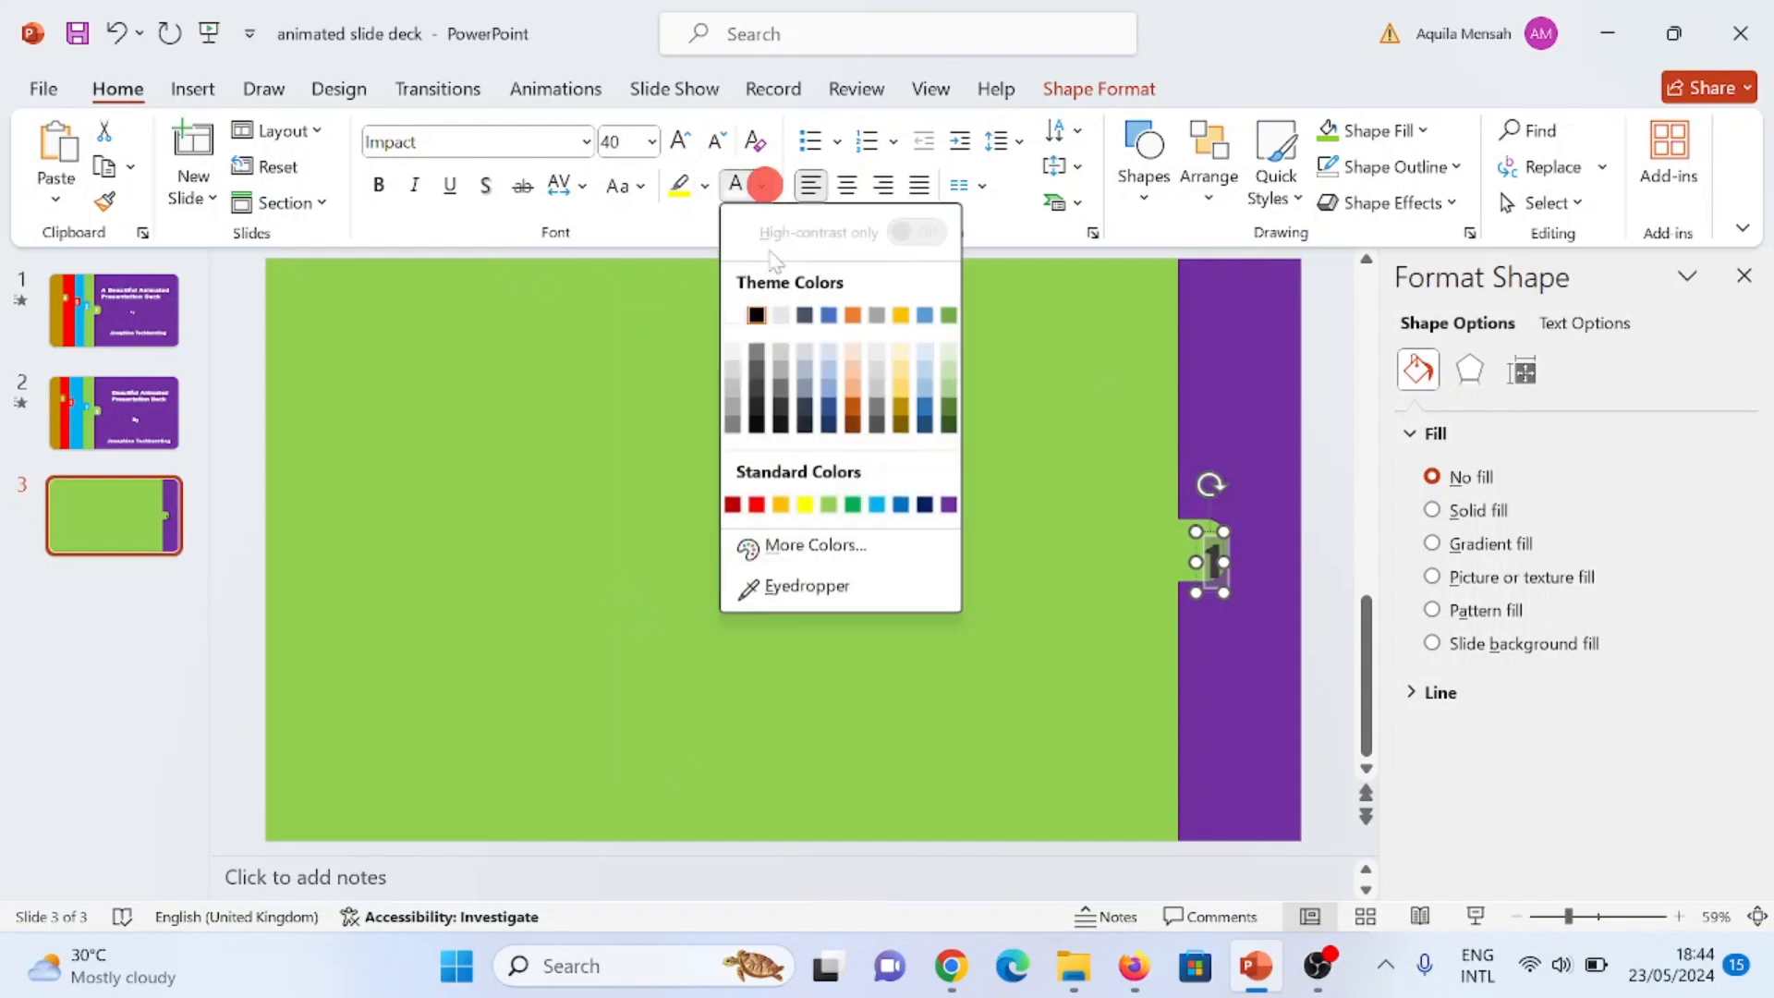
left_click(740, 317)
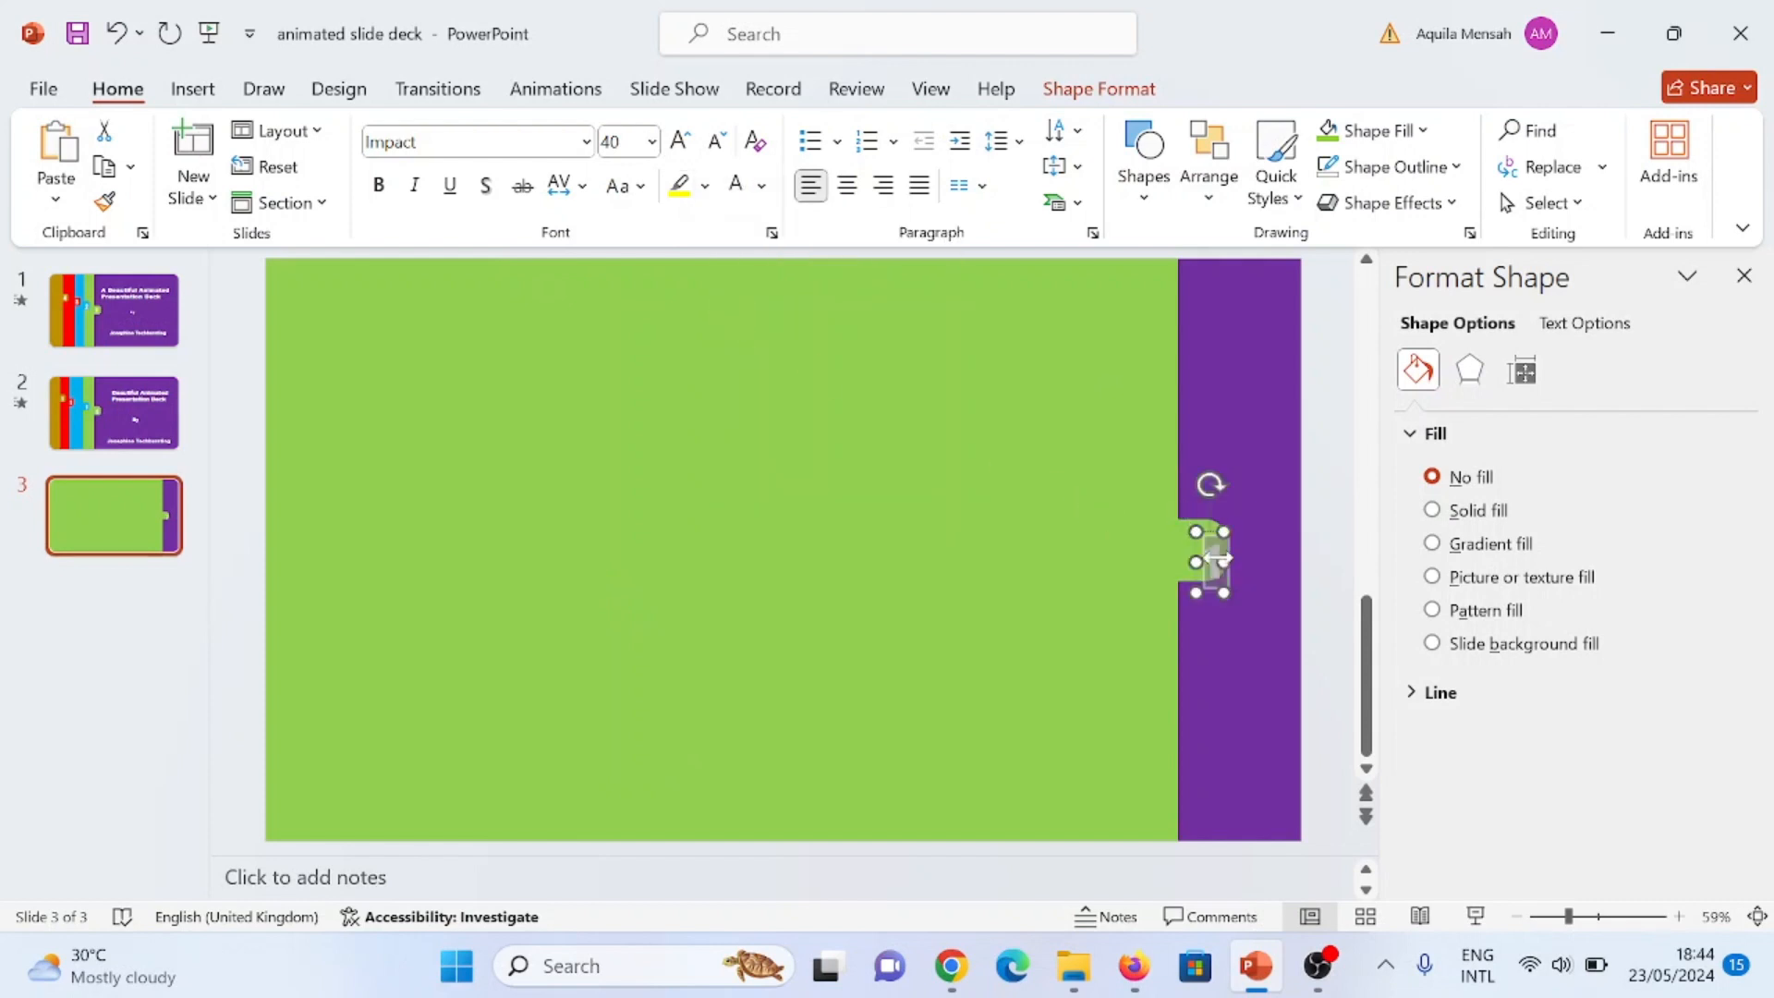
Step: Centre the number 1 on the green tab and group it with the tab shape
left_click_drag(1197, 549, 1184, 538)
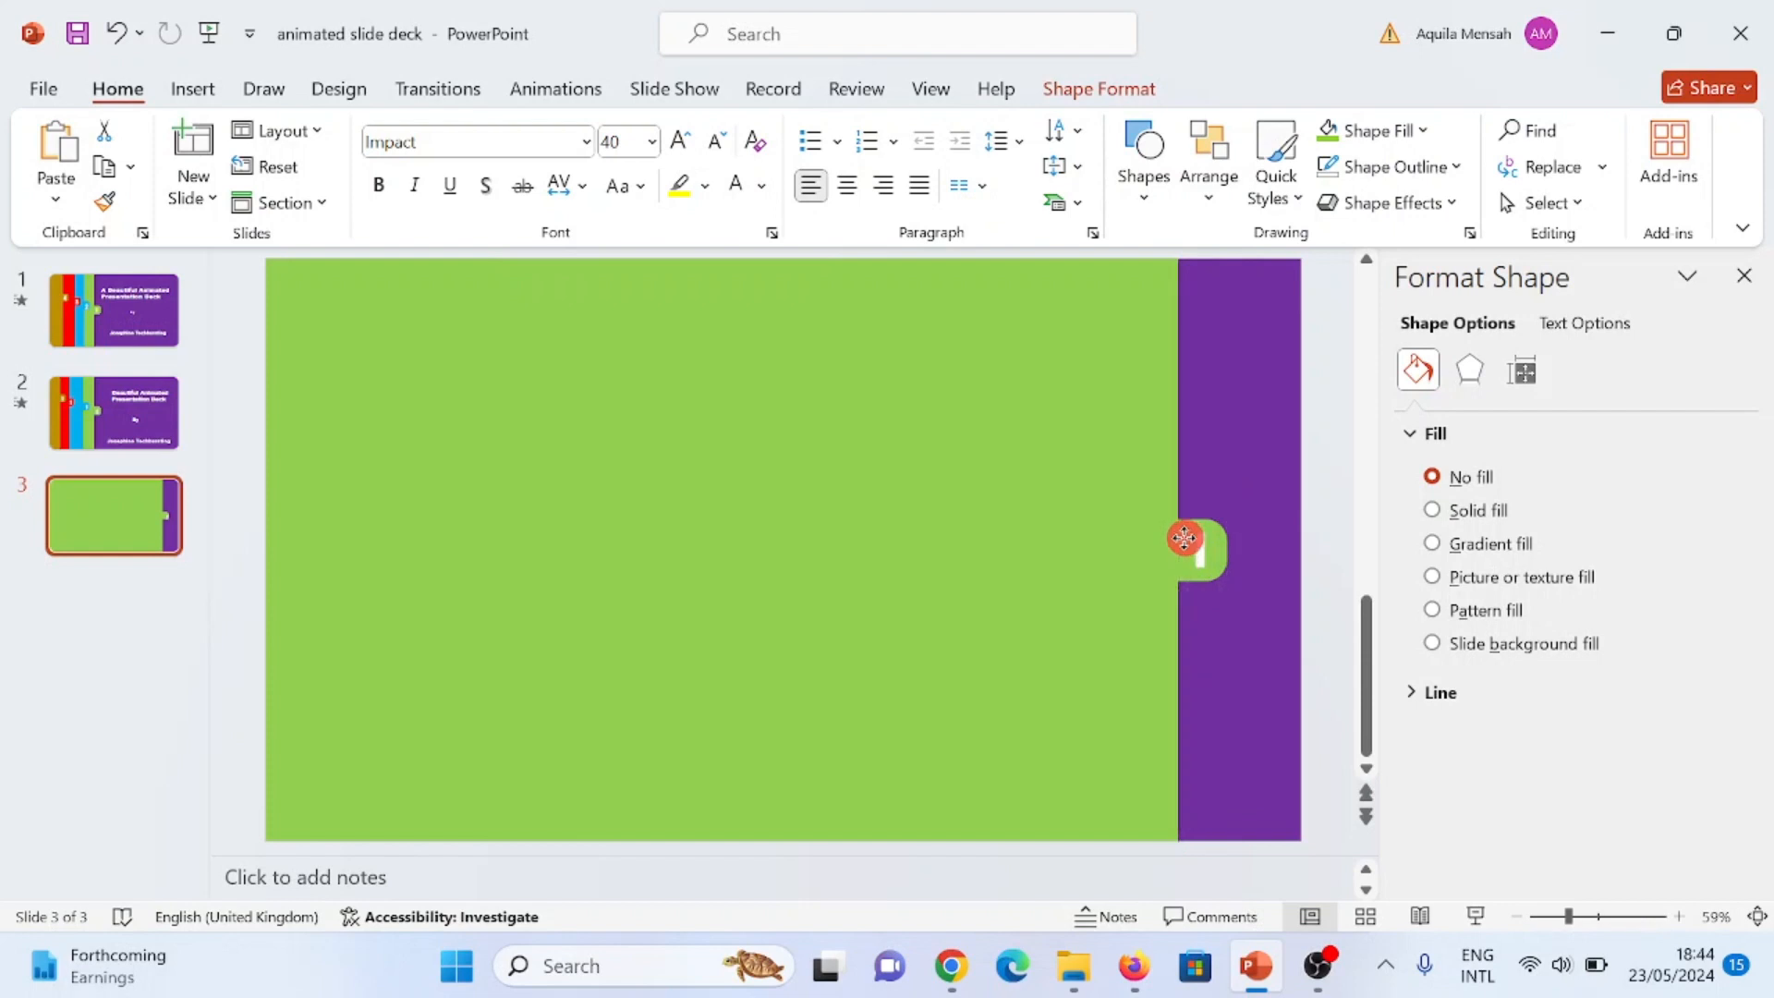
left_click(1246, 647)
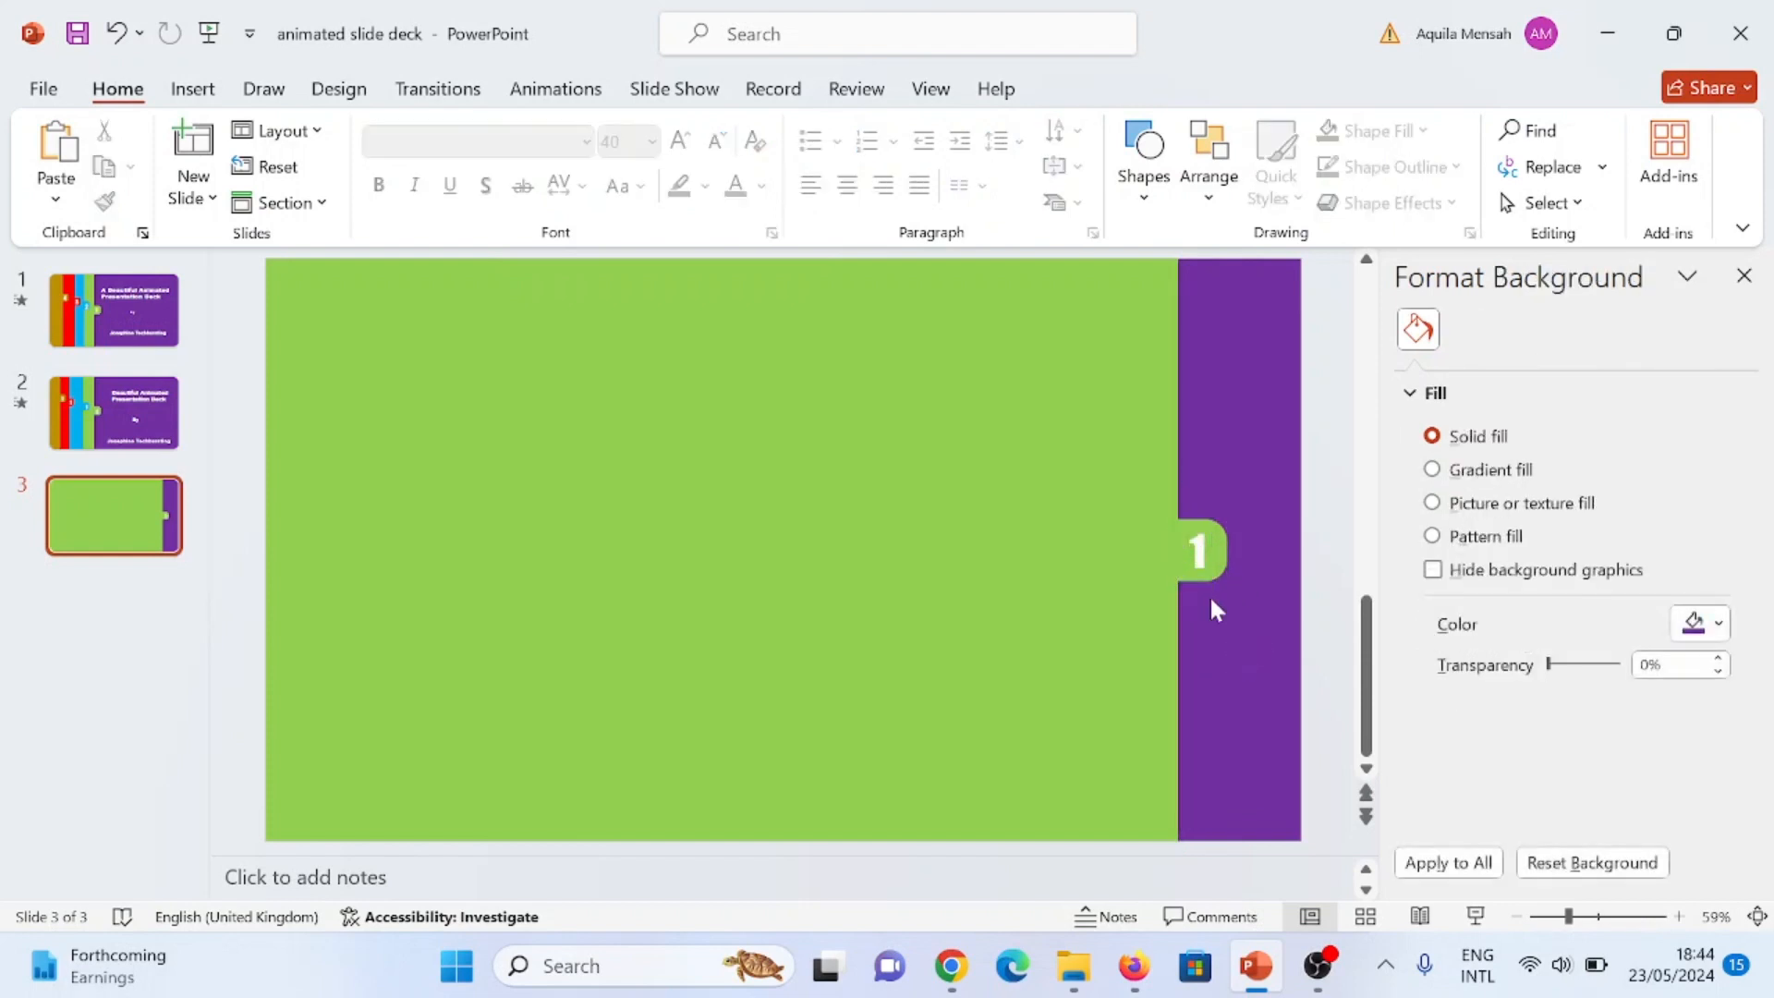
left_click(1230, 537)
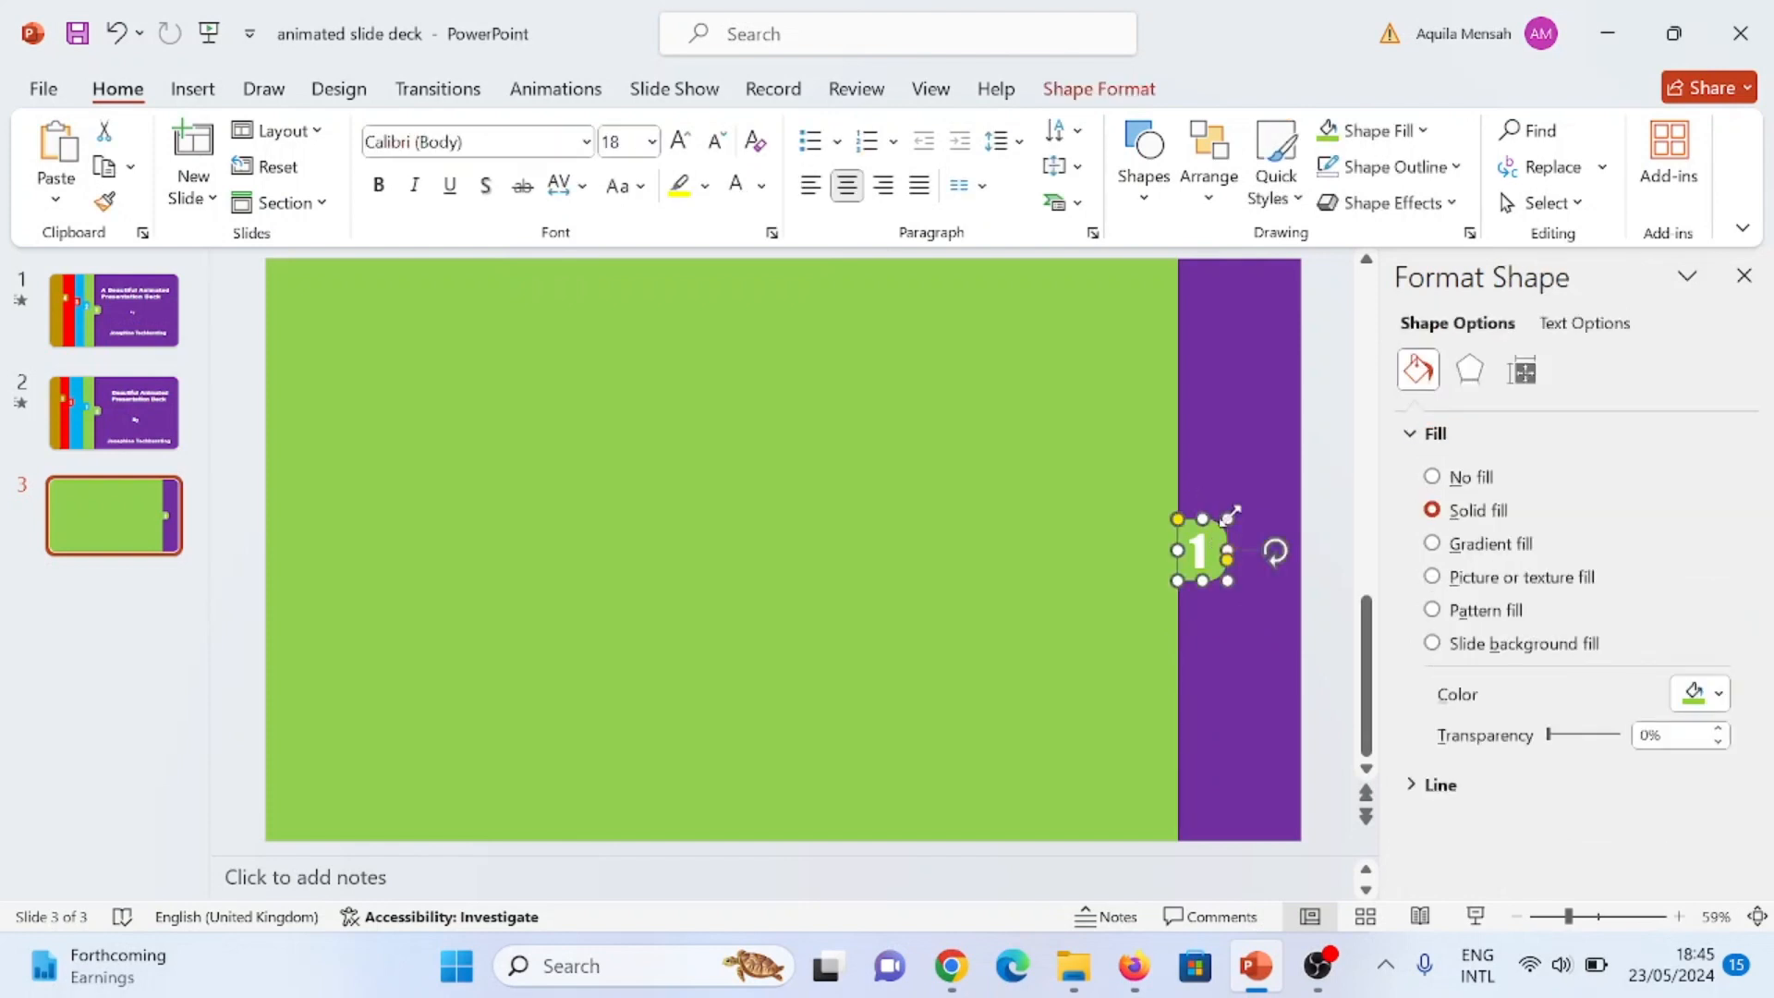
left_click(1204, 560, "shift")
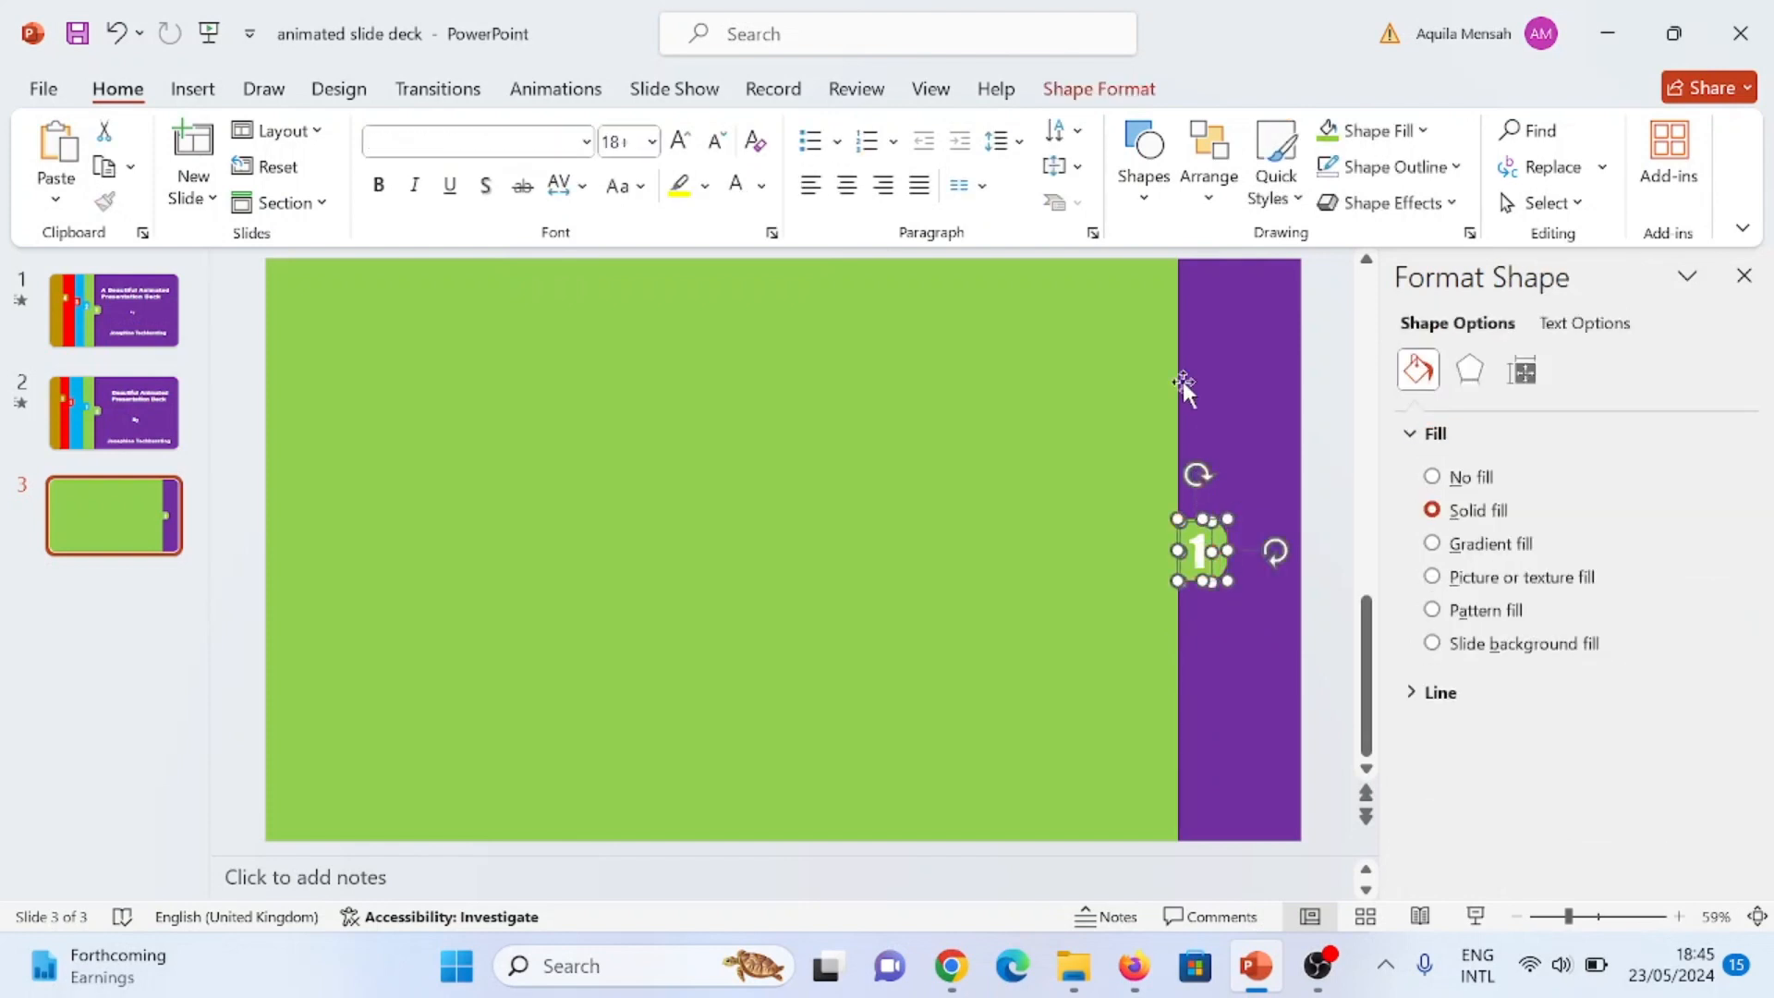
key("ctrl+g")
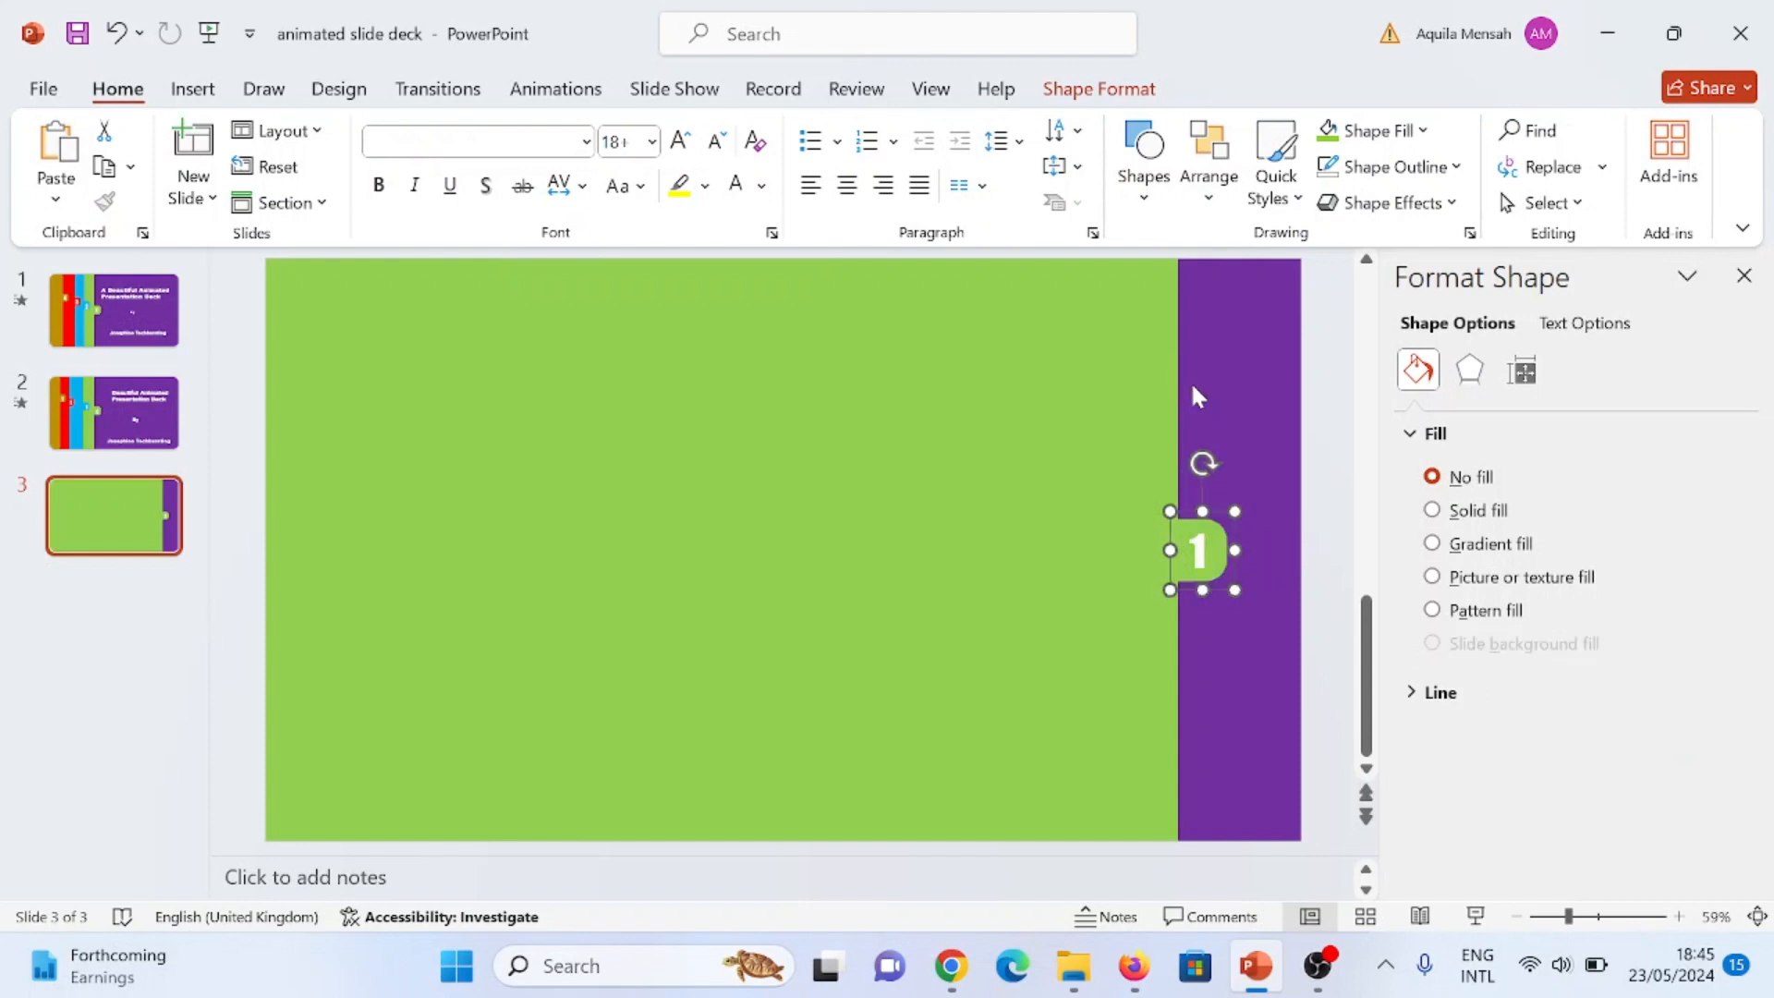
Step: Duplicate the green rectangle together with its numbered tab, offsetting the copy horizontally to the left so a green strip stays exposed
key("ctrl+z")
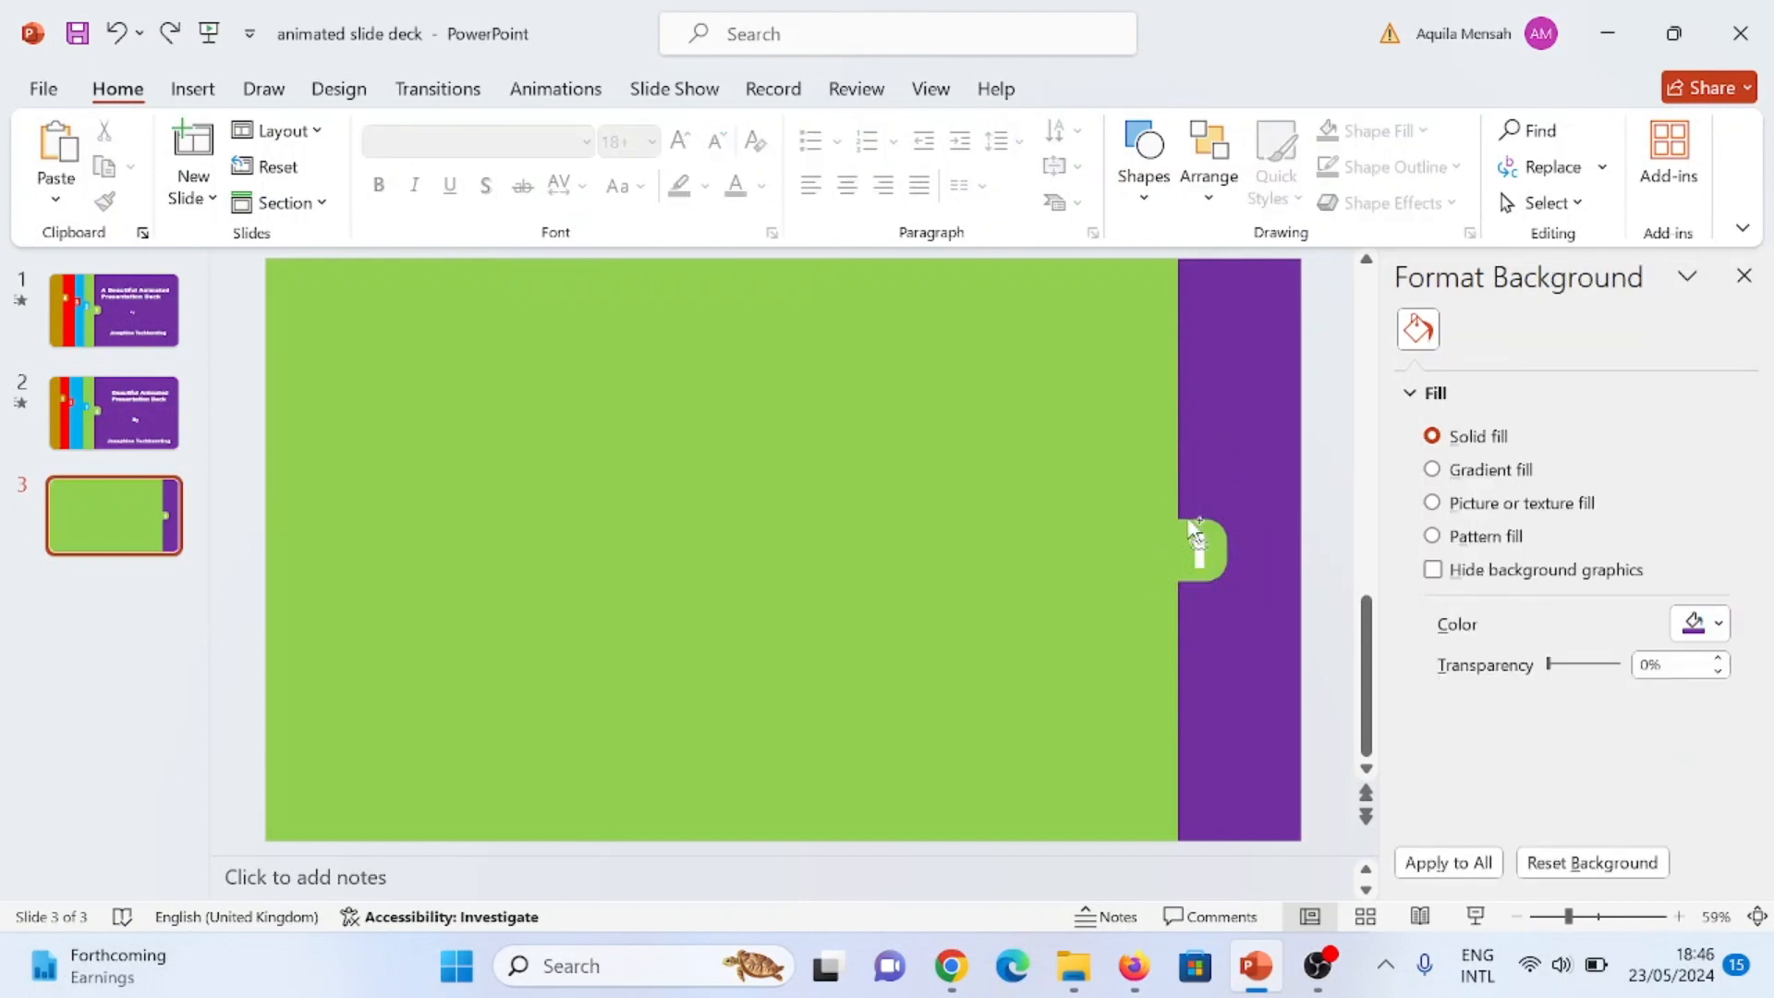
key("ctrl+z")
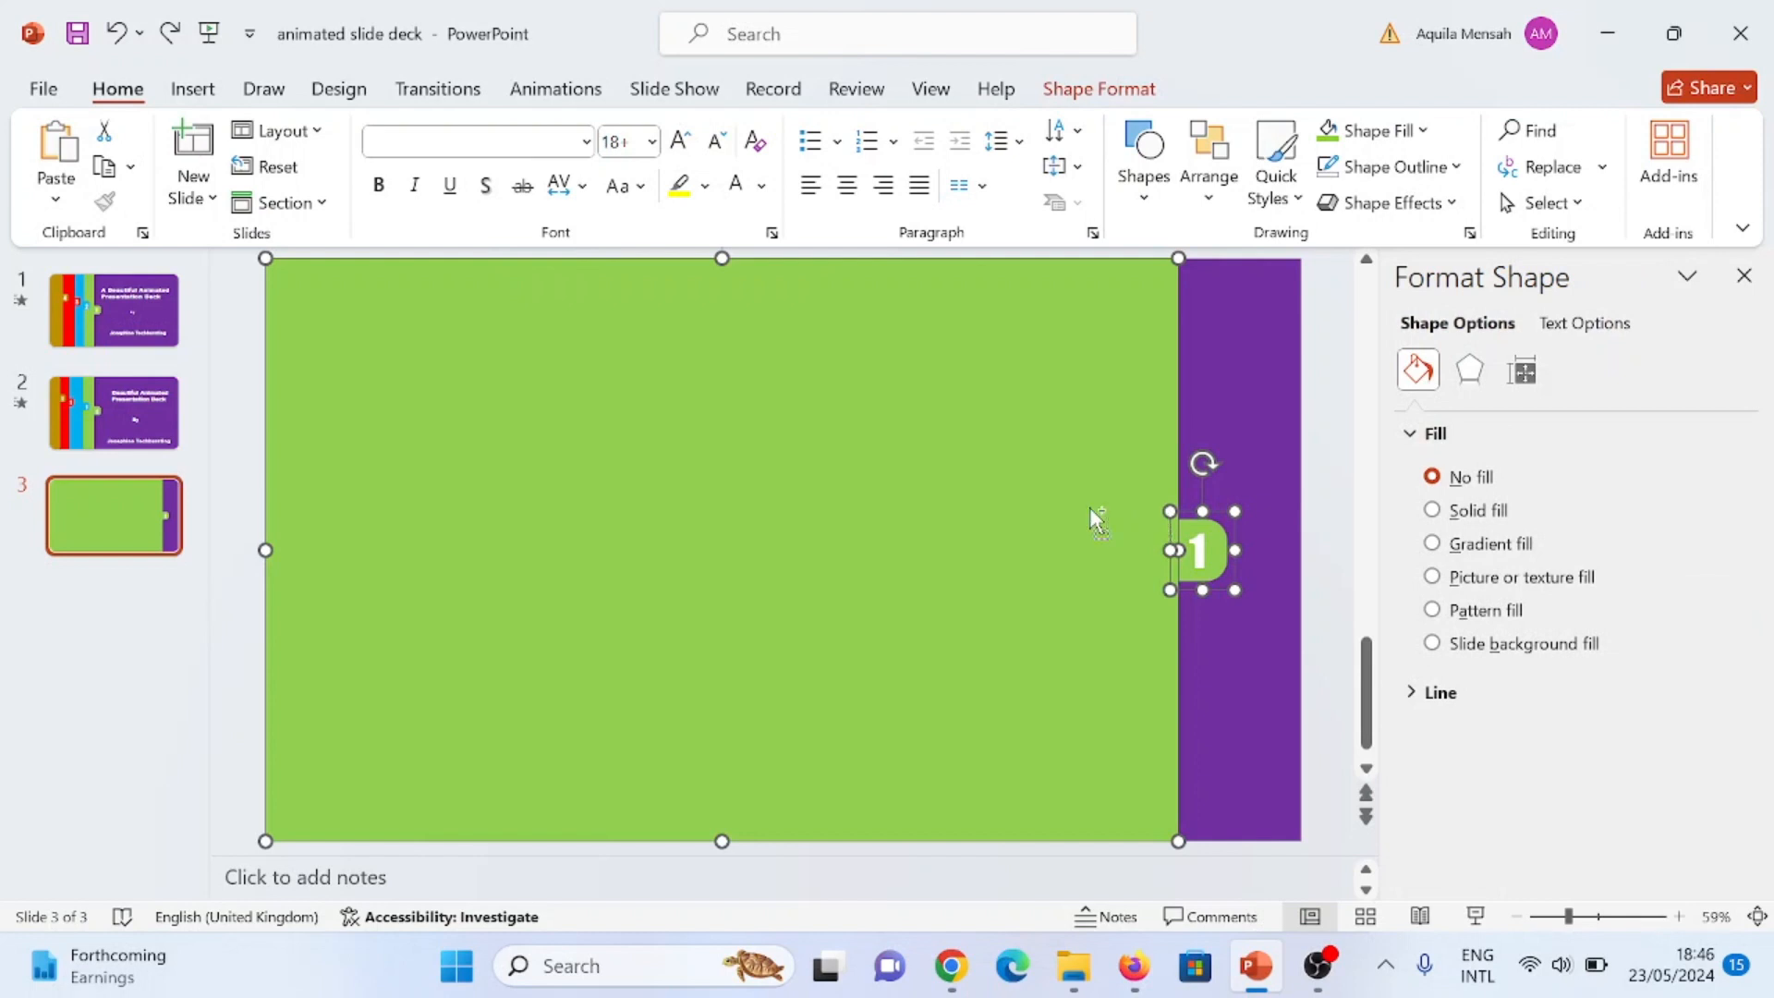
left_click_drag(1061, 486, 937, 484)
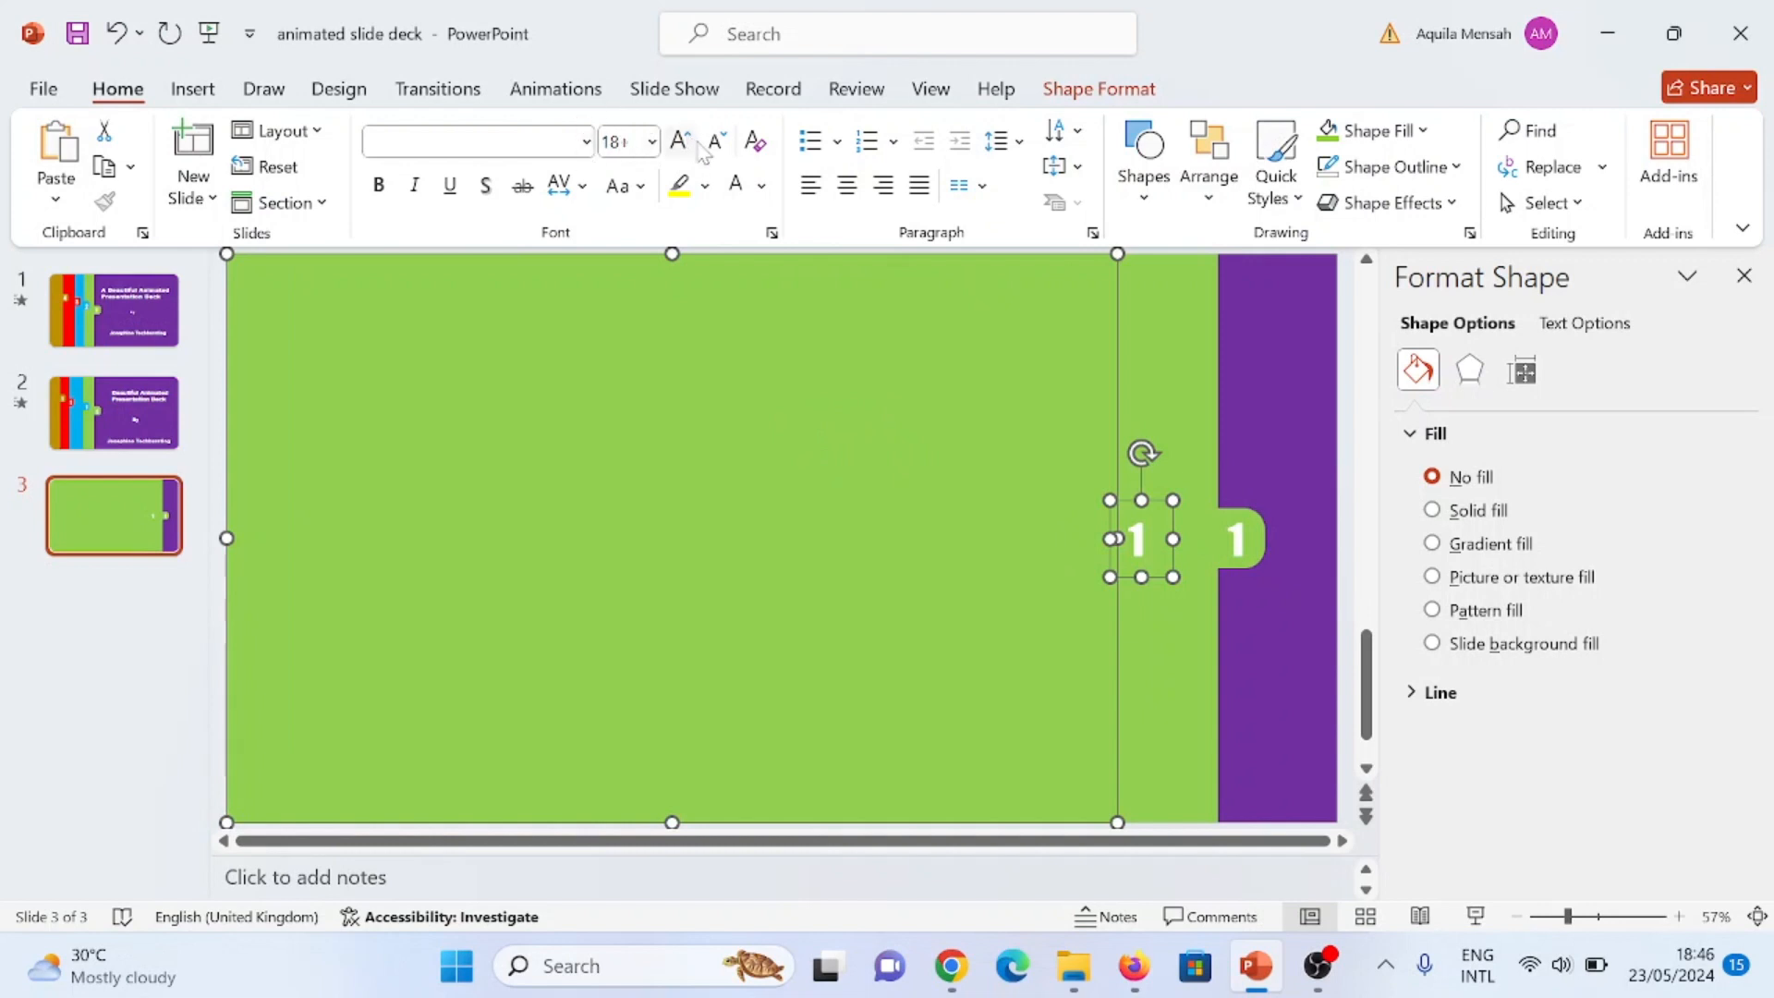
Step: Fill the duplicated rectangle and its tab with the standard light blue
left_click(1077, 90)
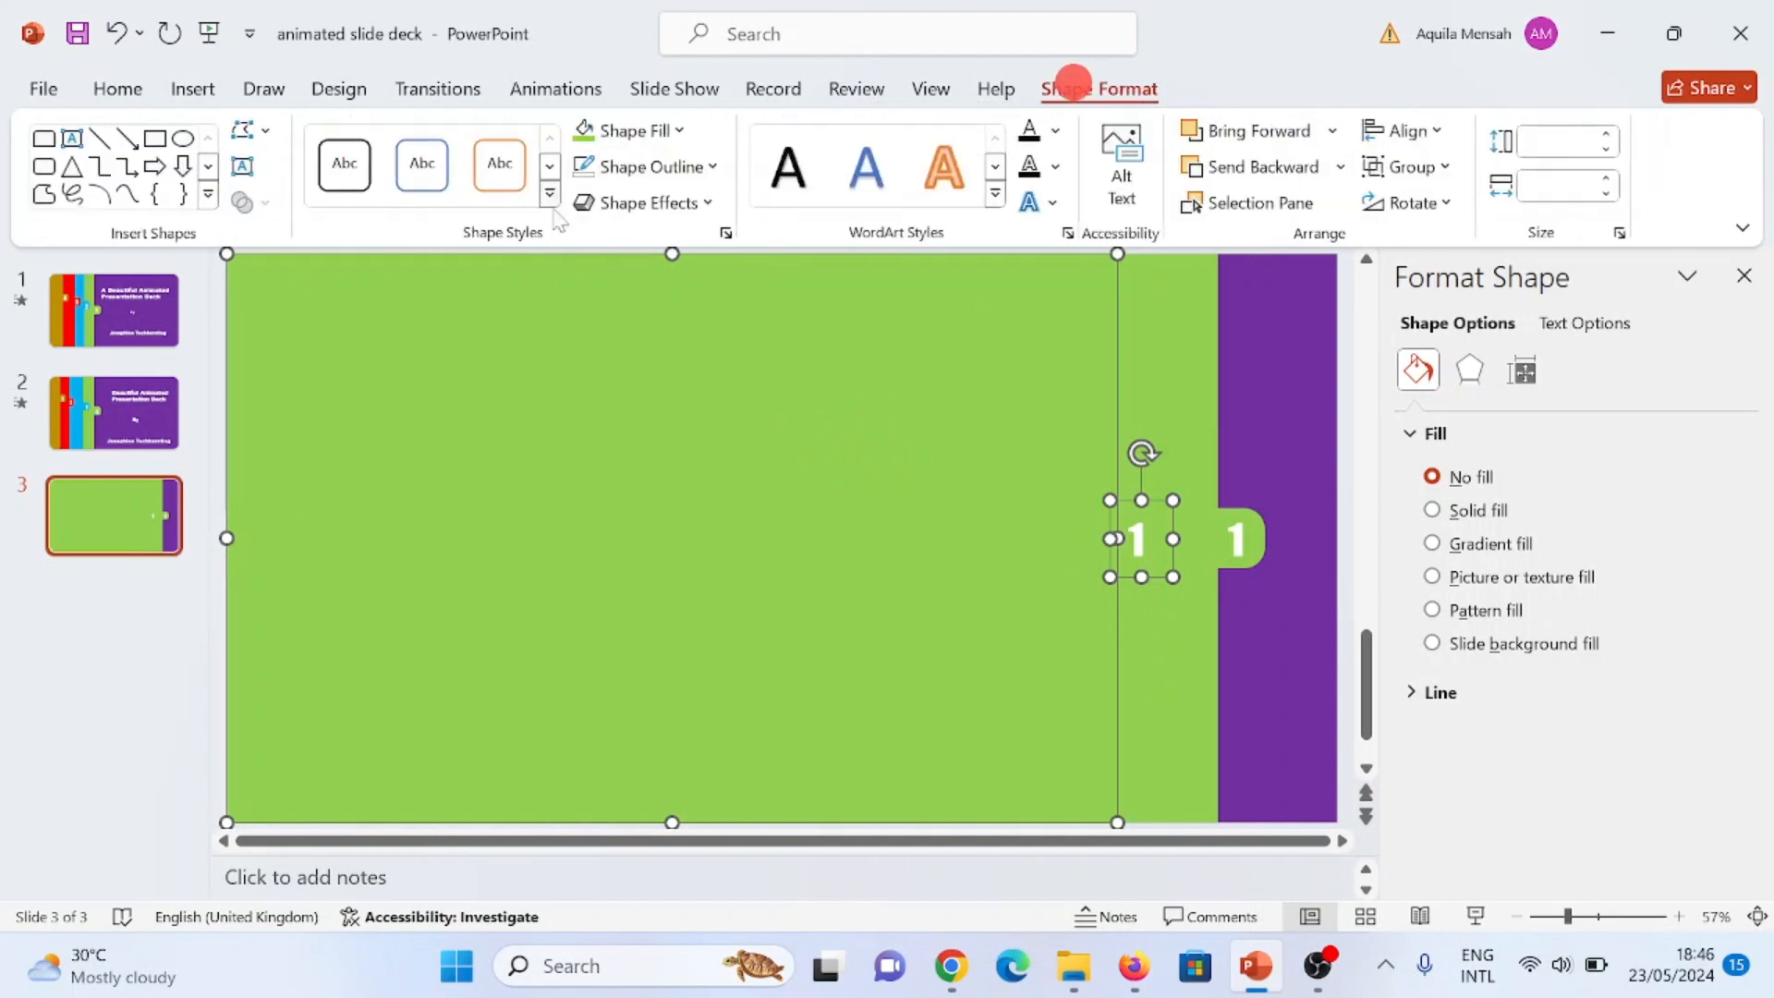
left_click(677, 132)
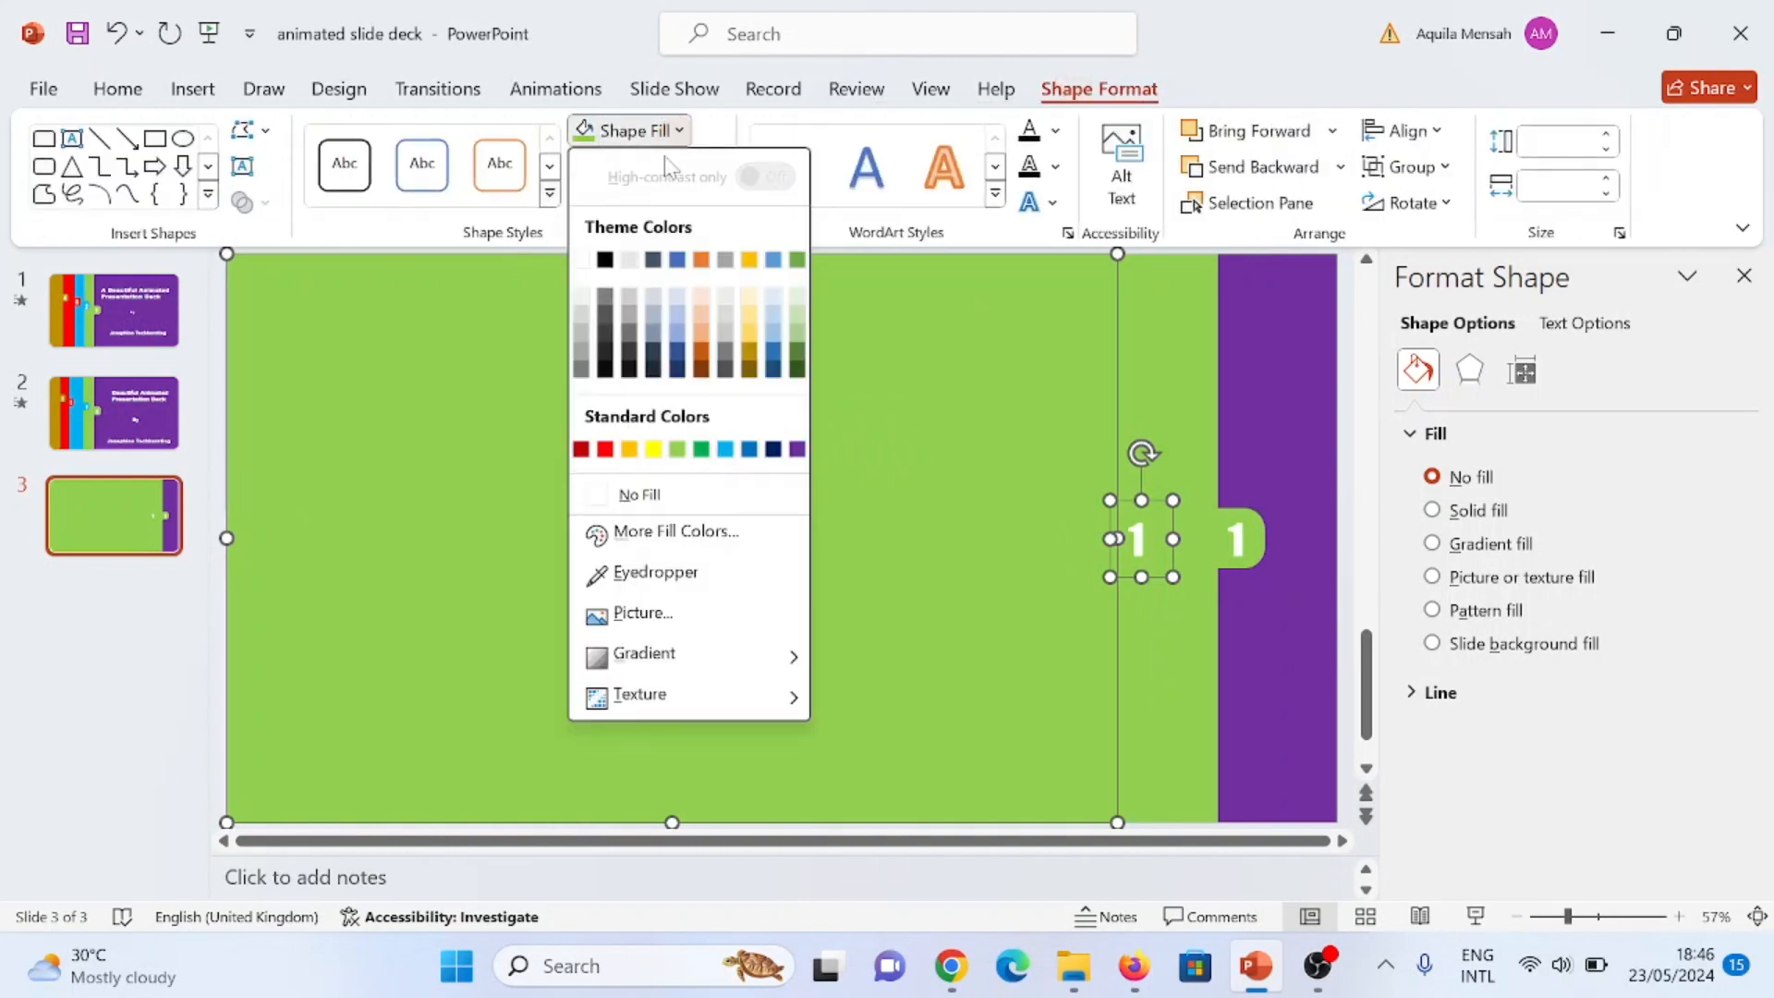
left_click(725, 449)
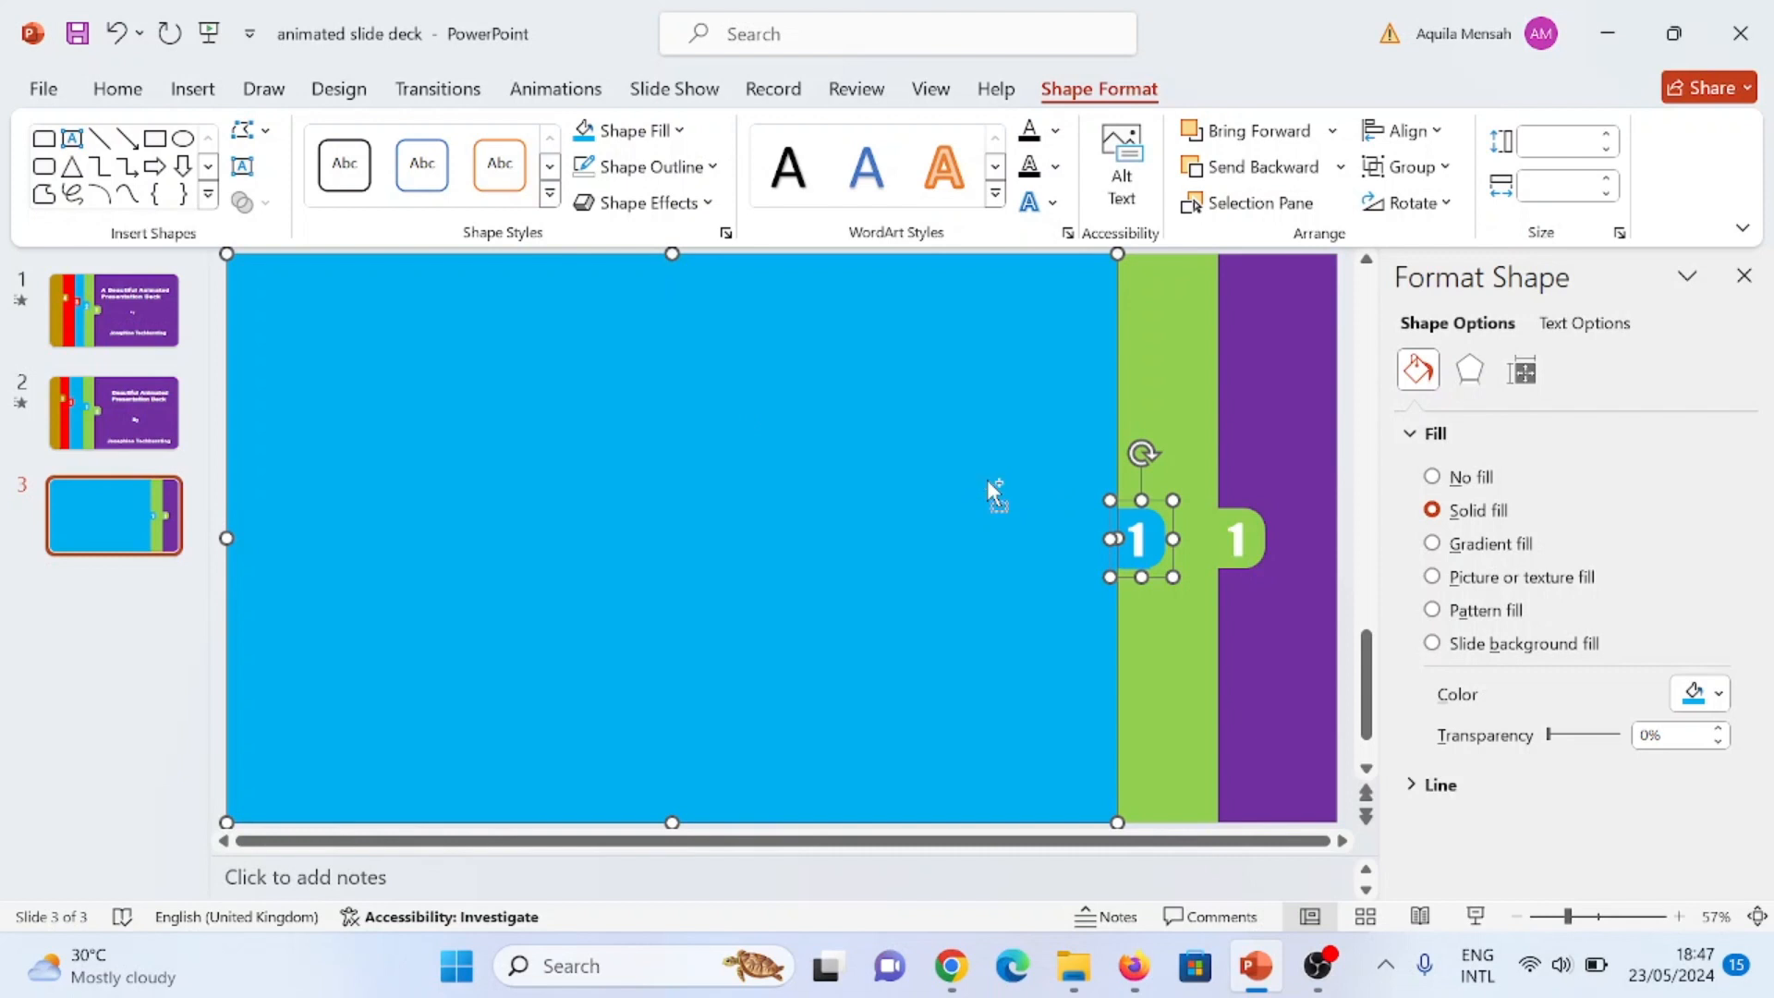
Step: Duplicate the light blue rectangle with its tab, offset left to expose a blue strip, and fill the copy with standard red
left_click_drag(987, 480, 889, 487)
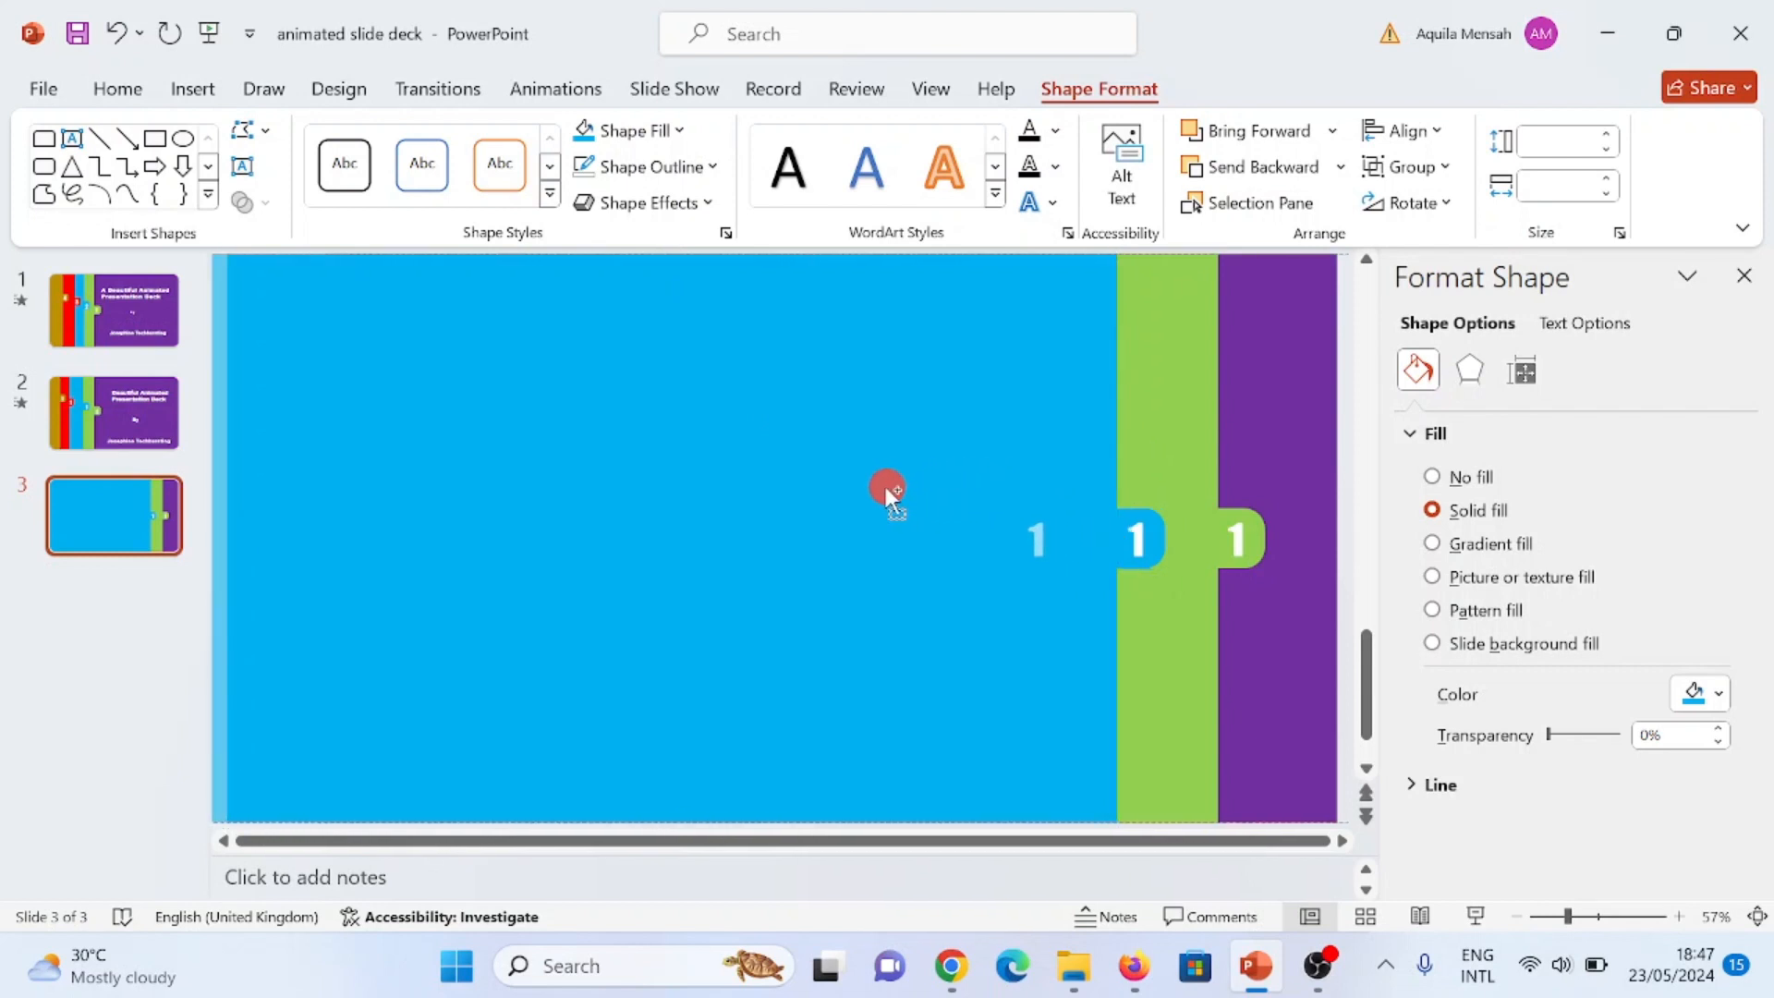
left_click_drag(884, 485, 873, 497)
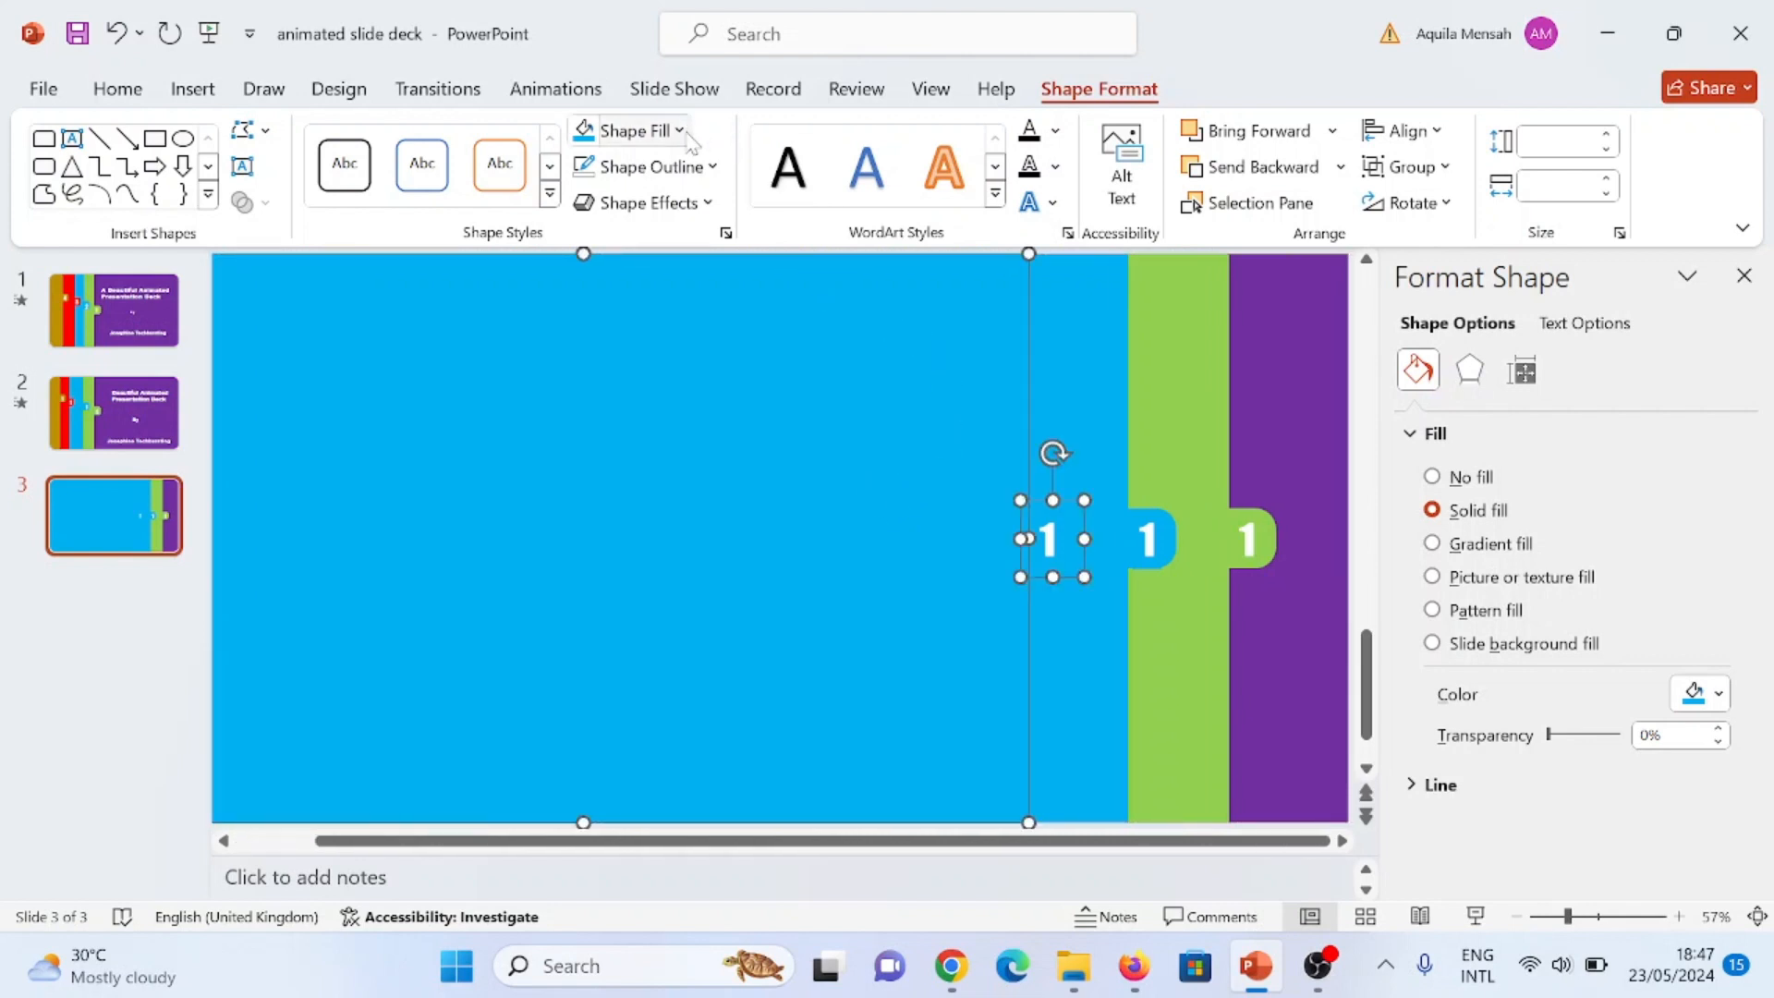
left_click(681, 132)
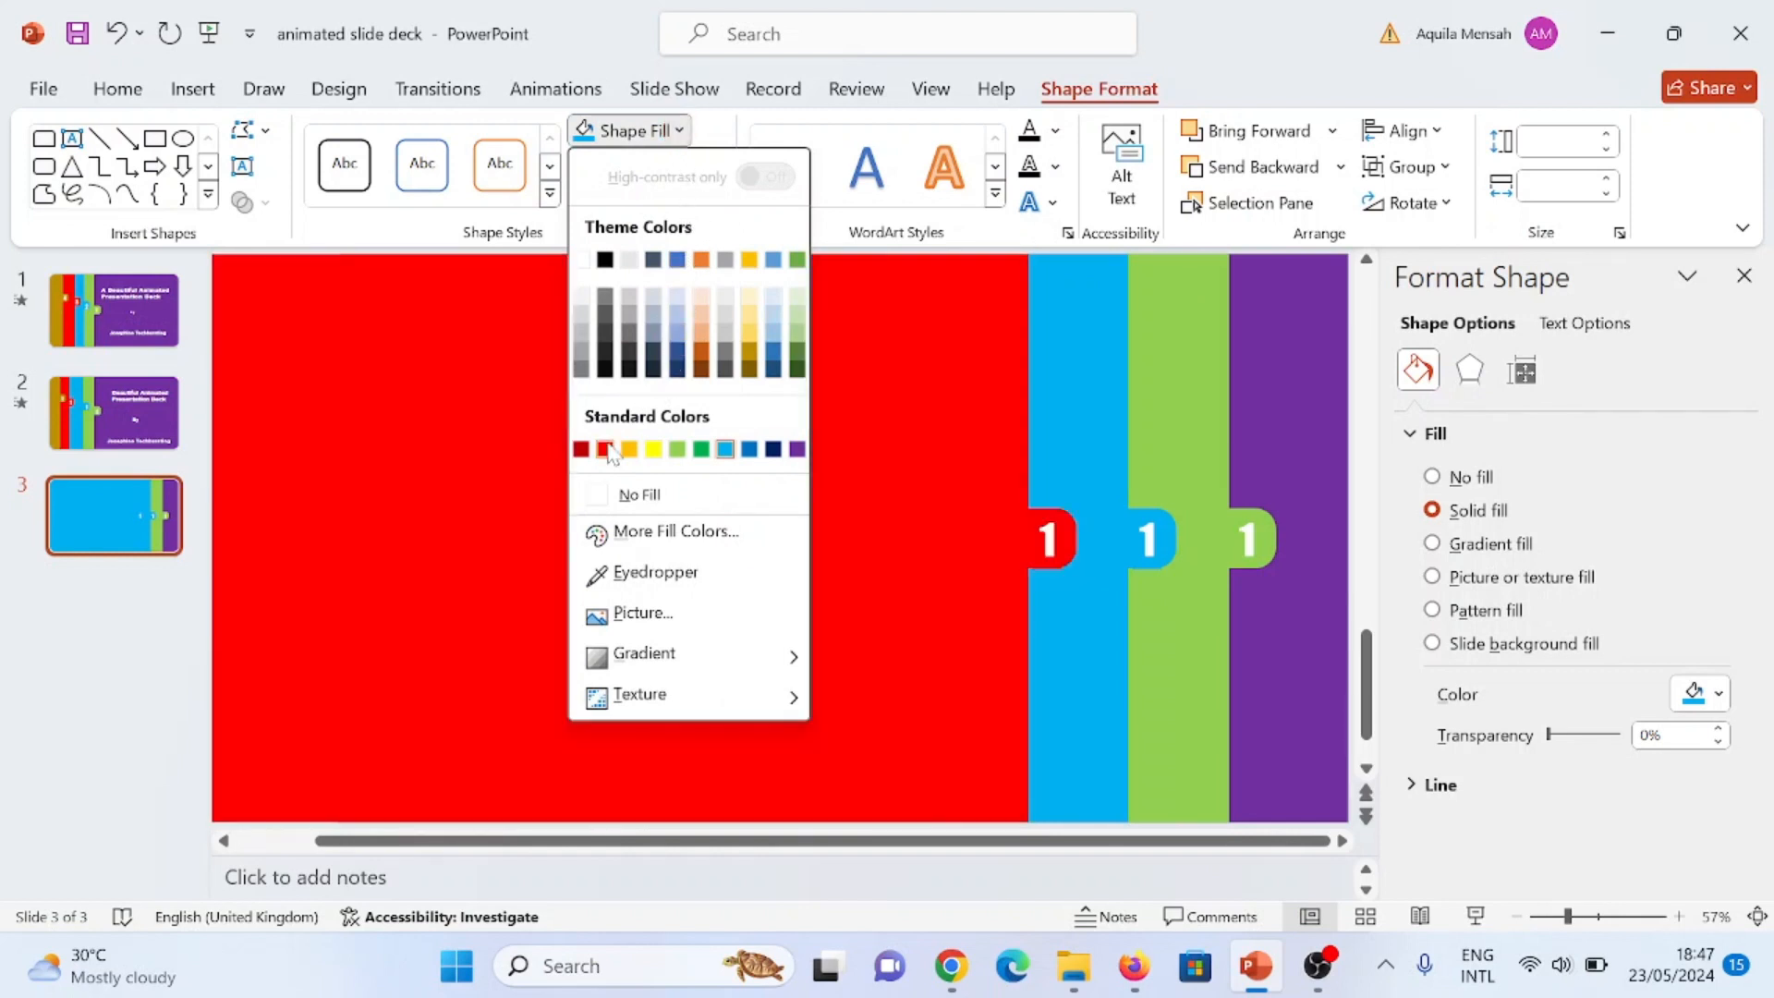
left_click(605, 449)
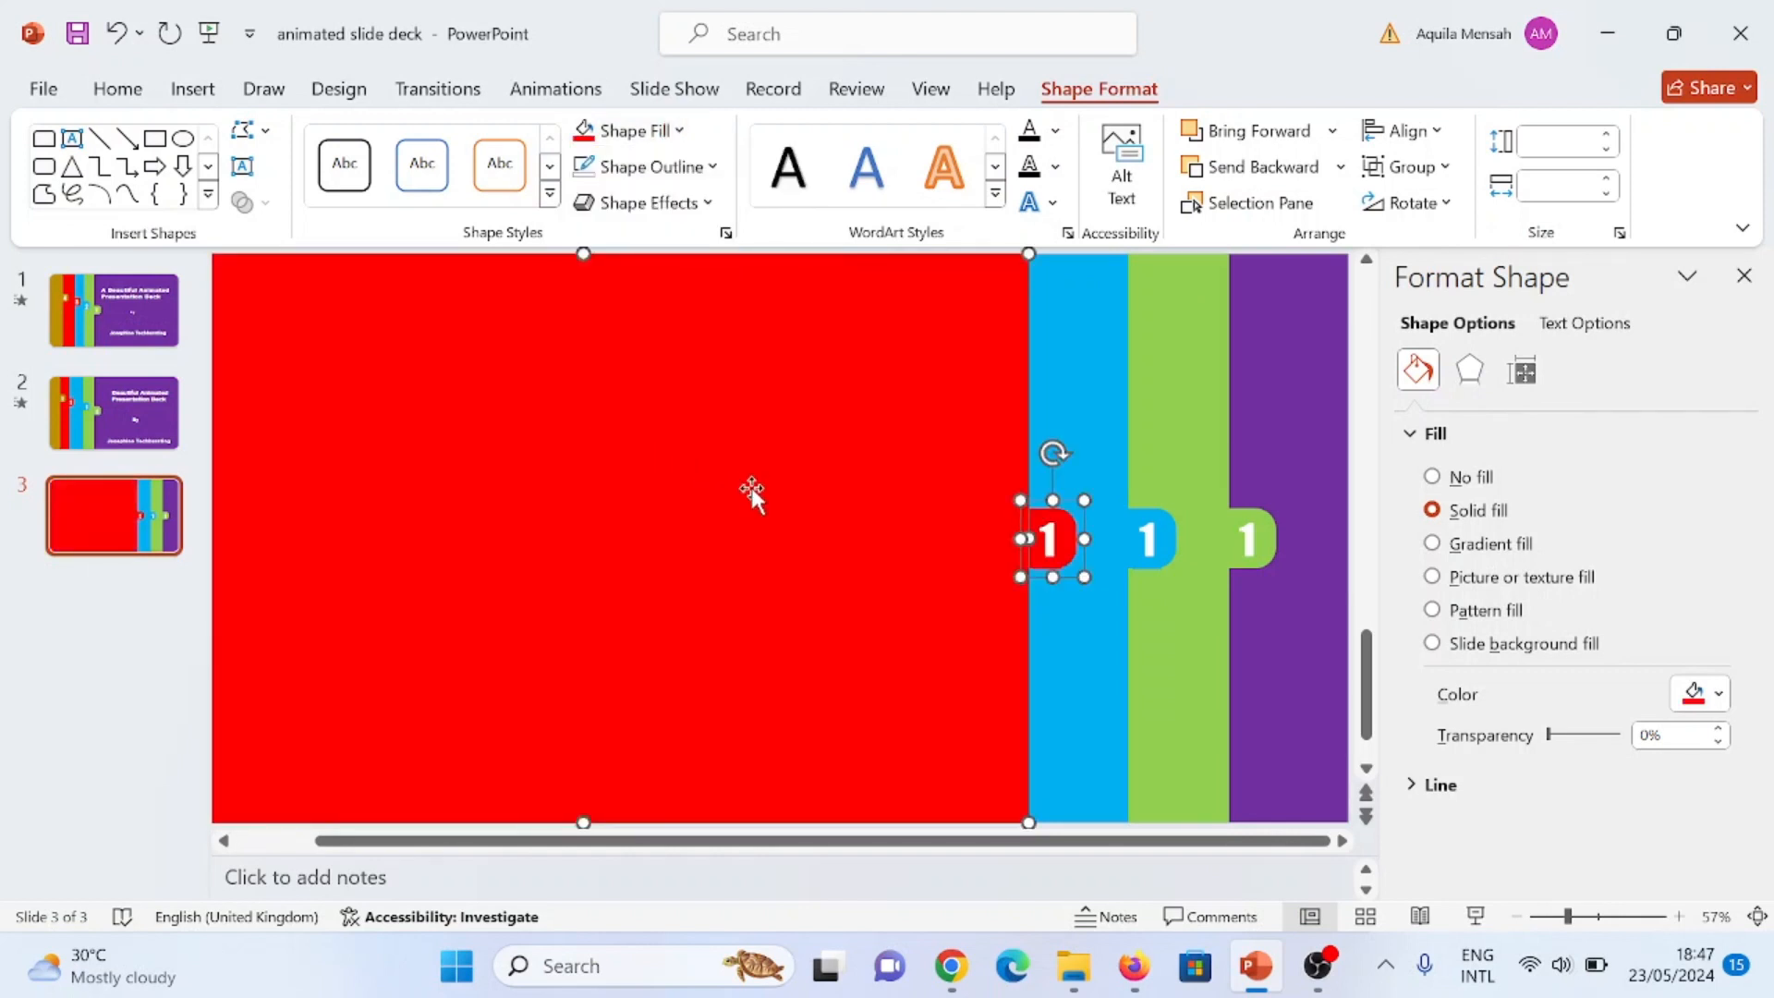
Step: Duplicate the red rectangle with its tab, offset left to expose a red strip, and fill the copy with Gold, Accent 4, Darker 25%
left_click_drag(751, 484, 636, 482)
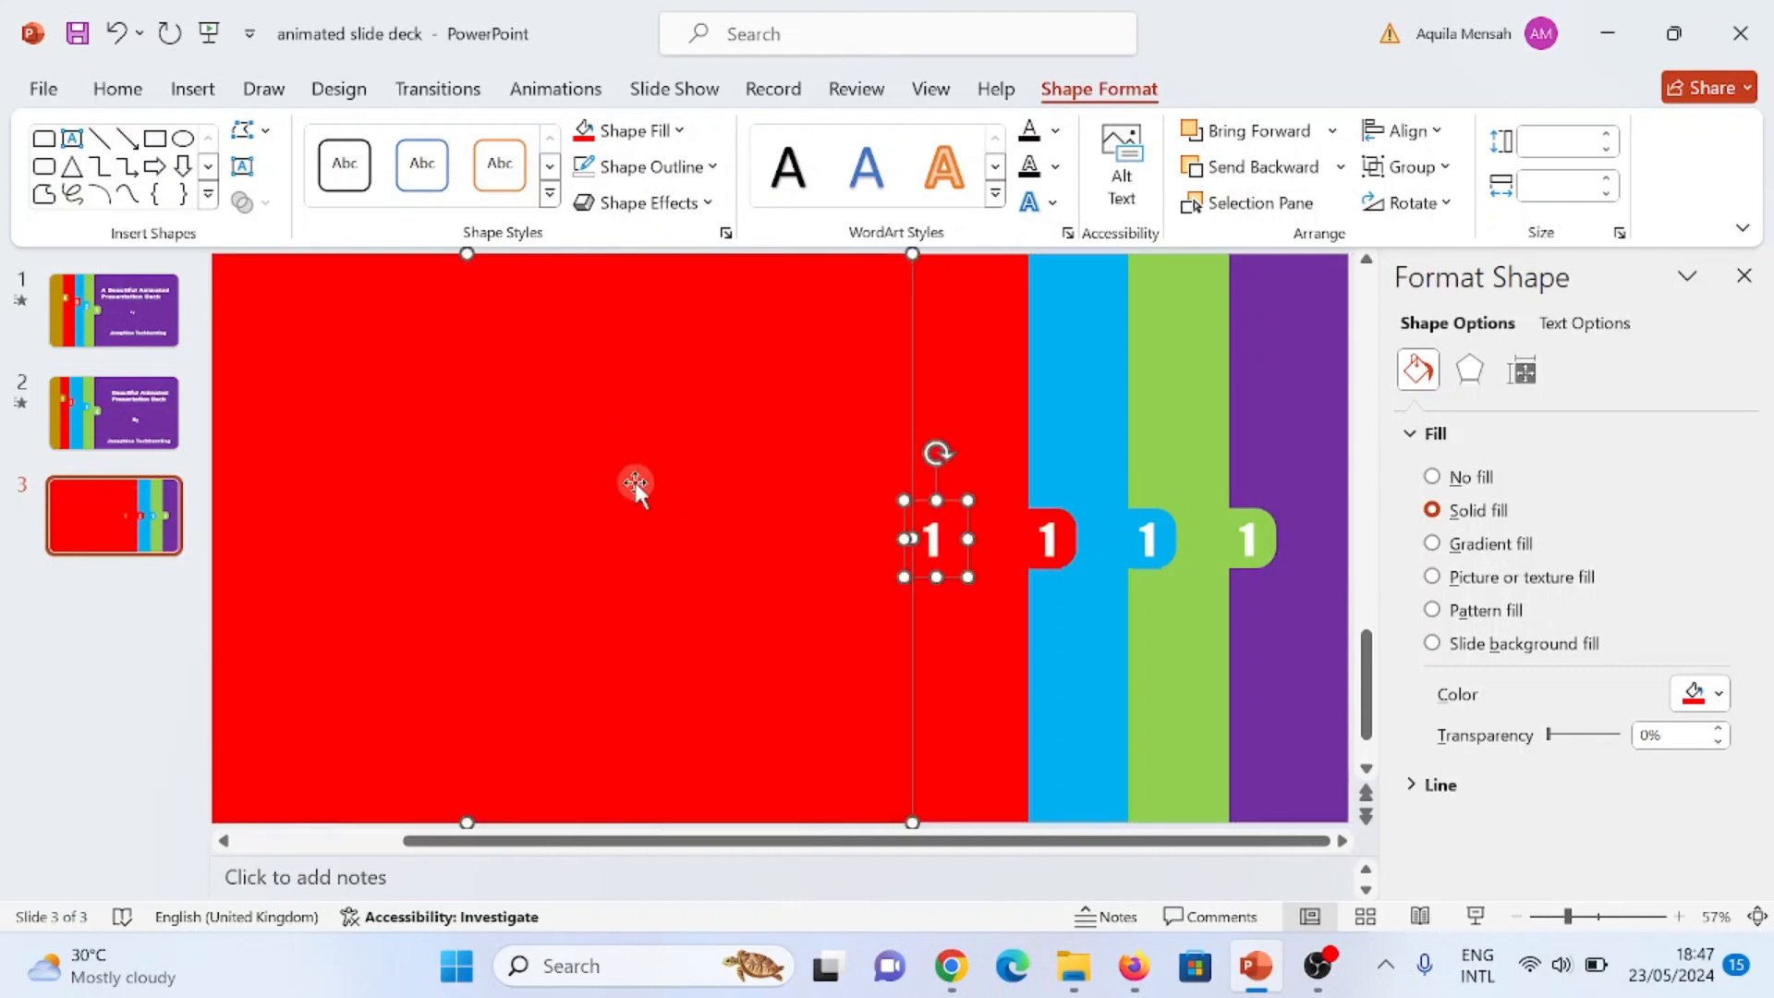
left_click(677, 130)
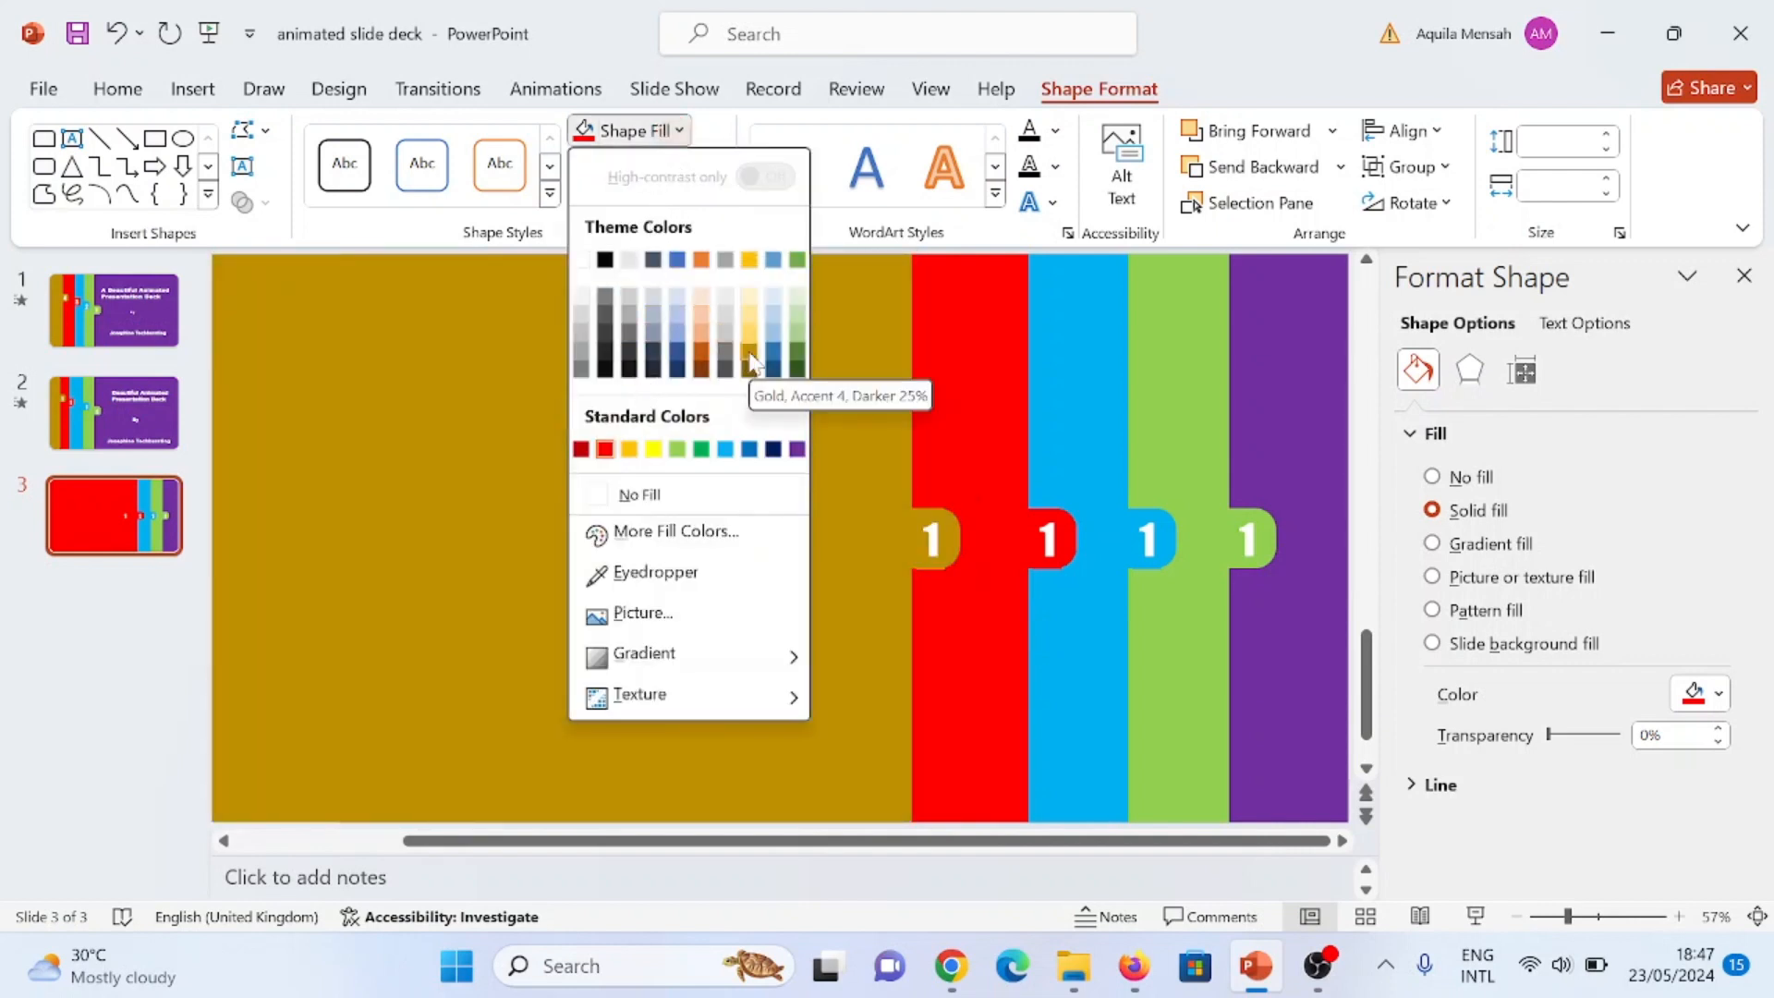
left_click(750, 360)
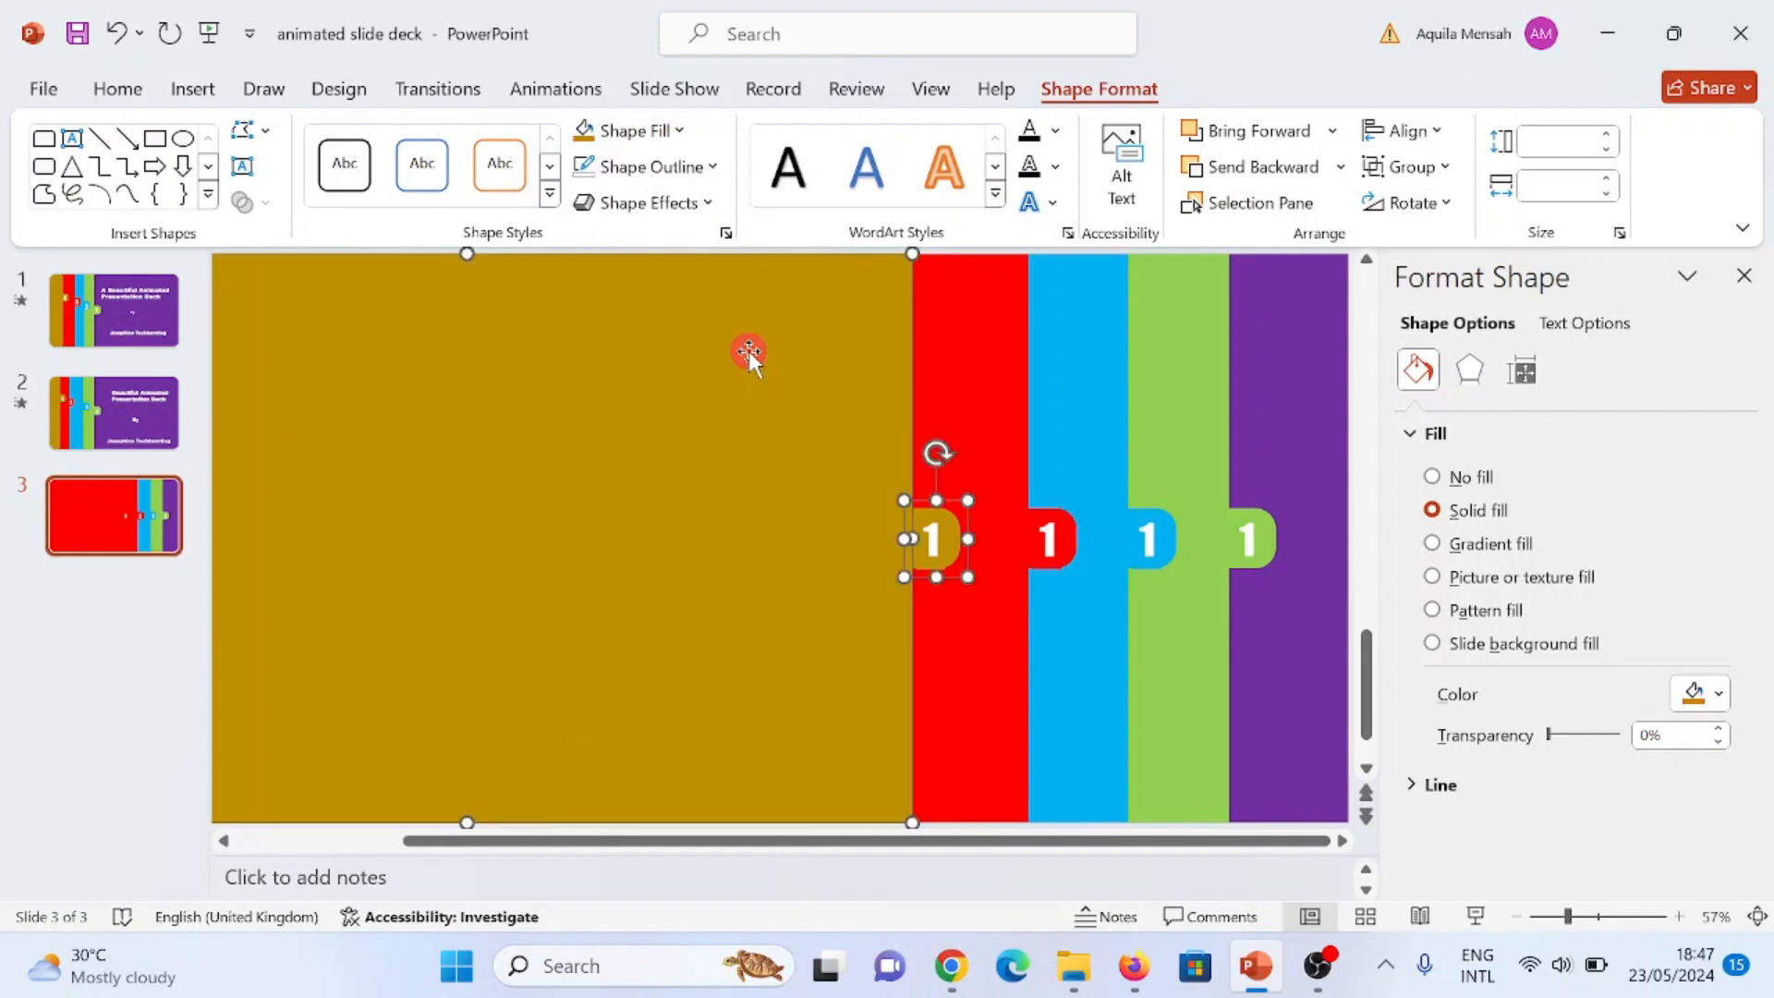
Step: Move the light blue, red and gold tabs upward so that each sits higher than the tab to its right
left_click(1162, 533)
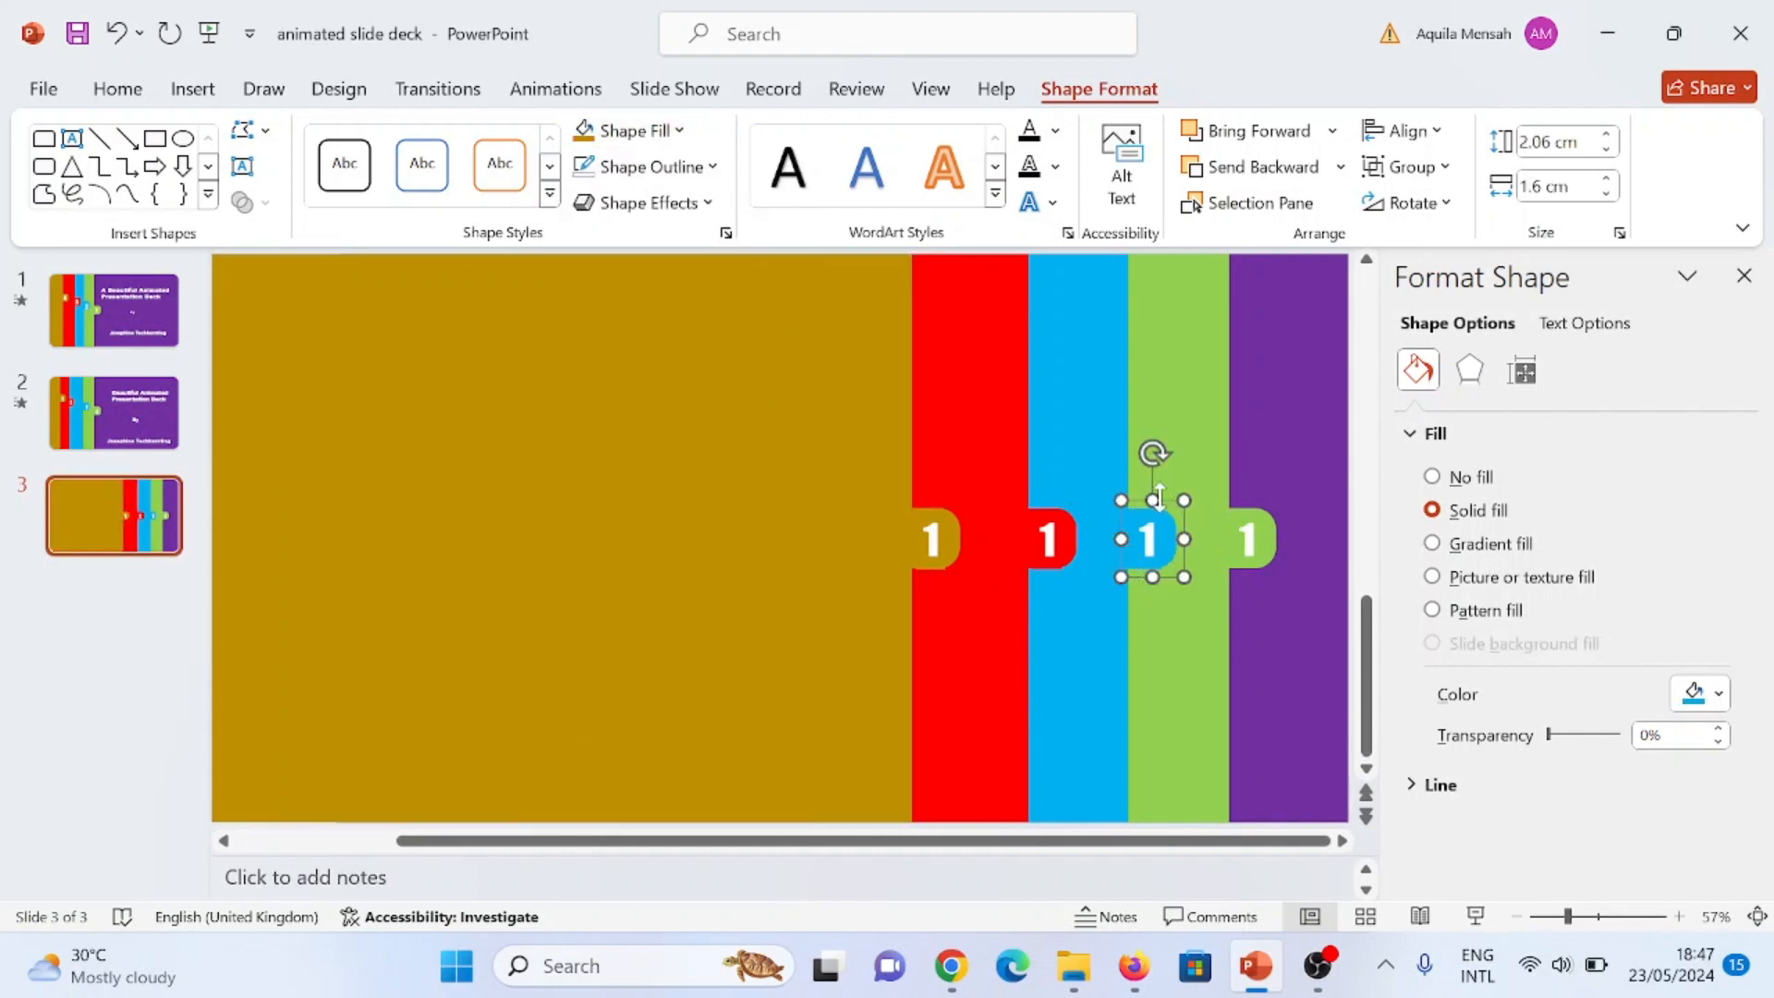
left_click_drag(1170, 510, 1163, 455)
left_click(1063, 522)
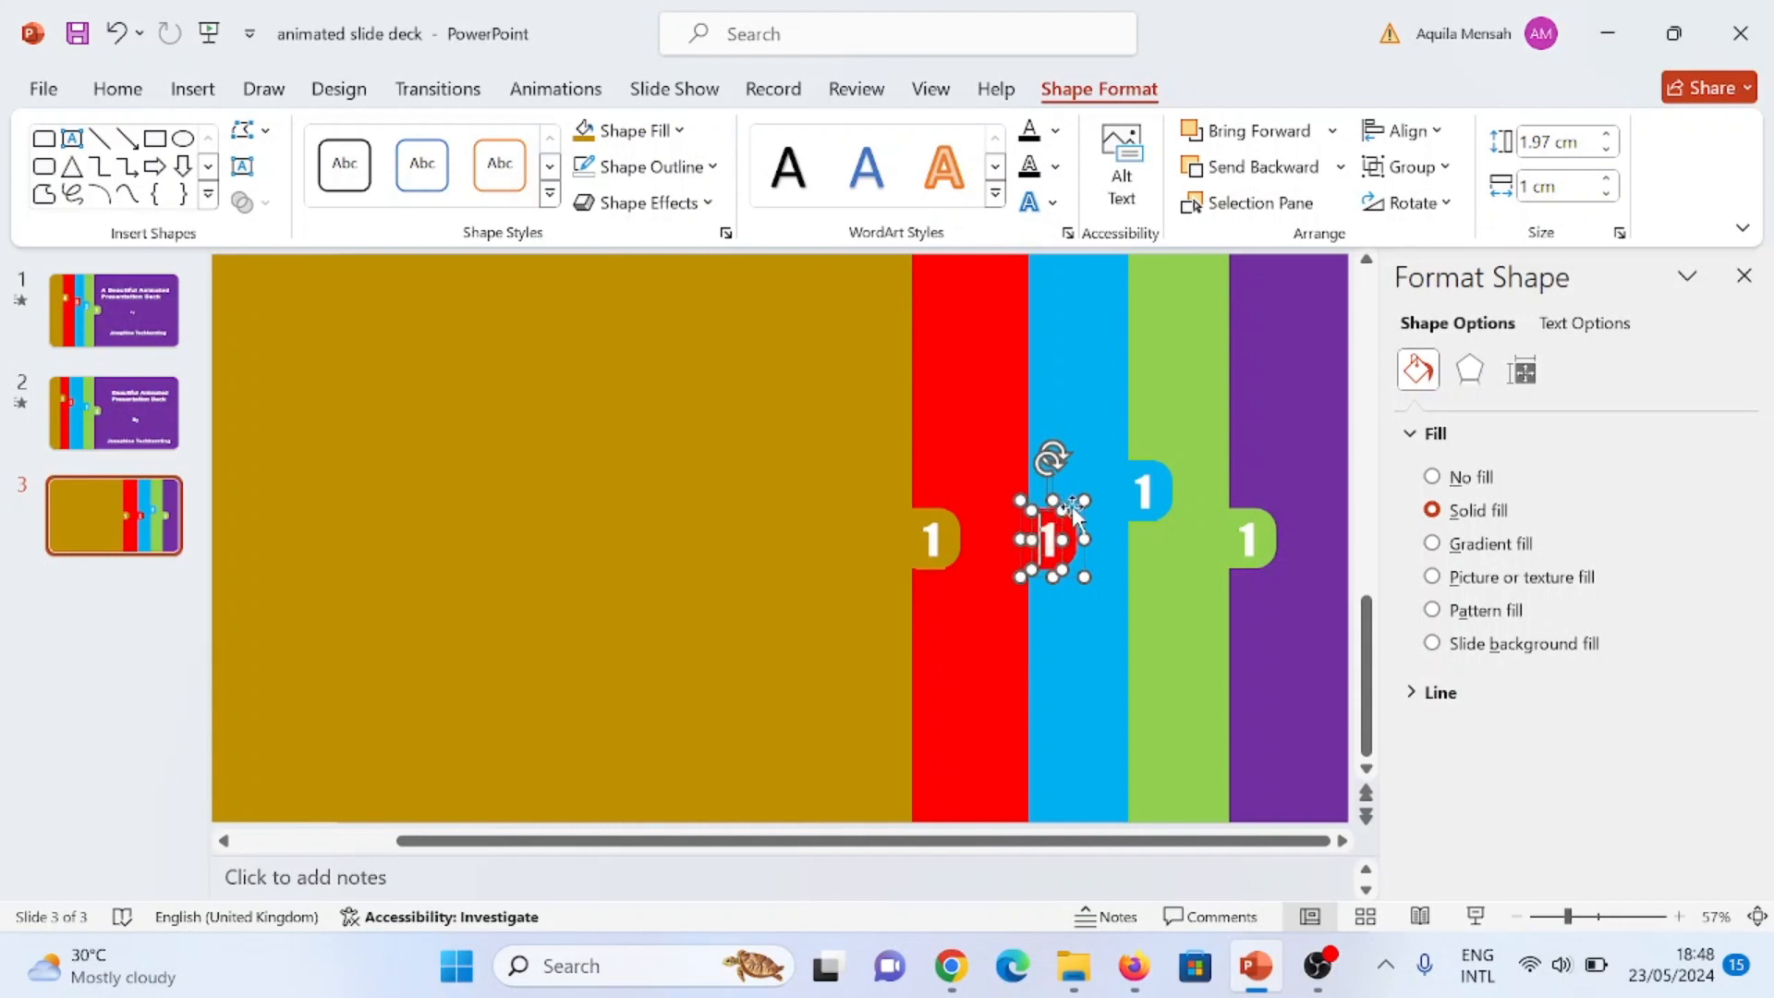
left_click_drag(1084, 523, 1083, 444)
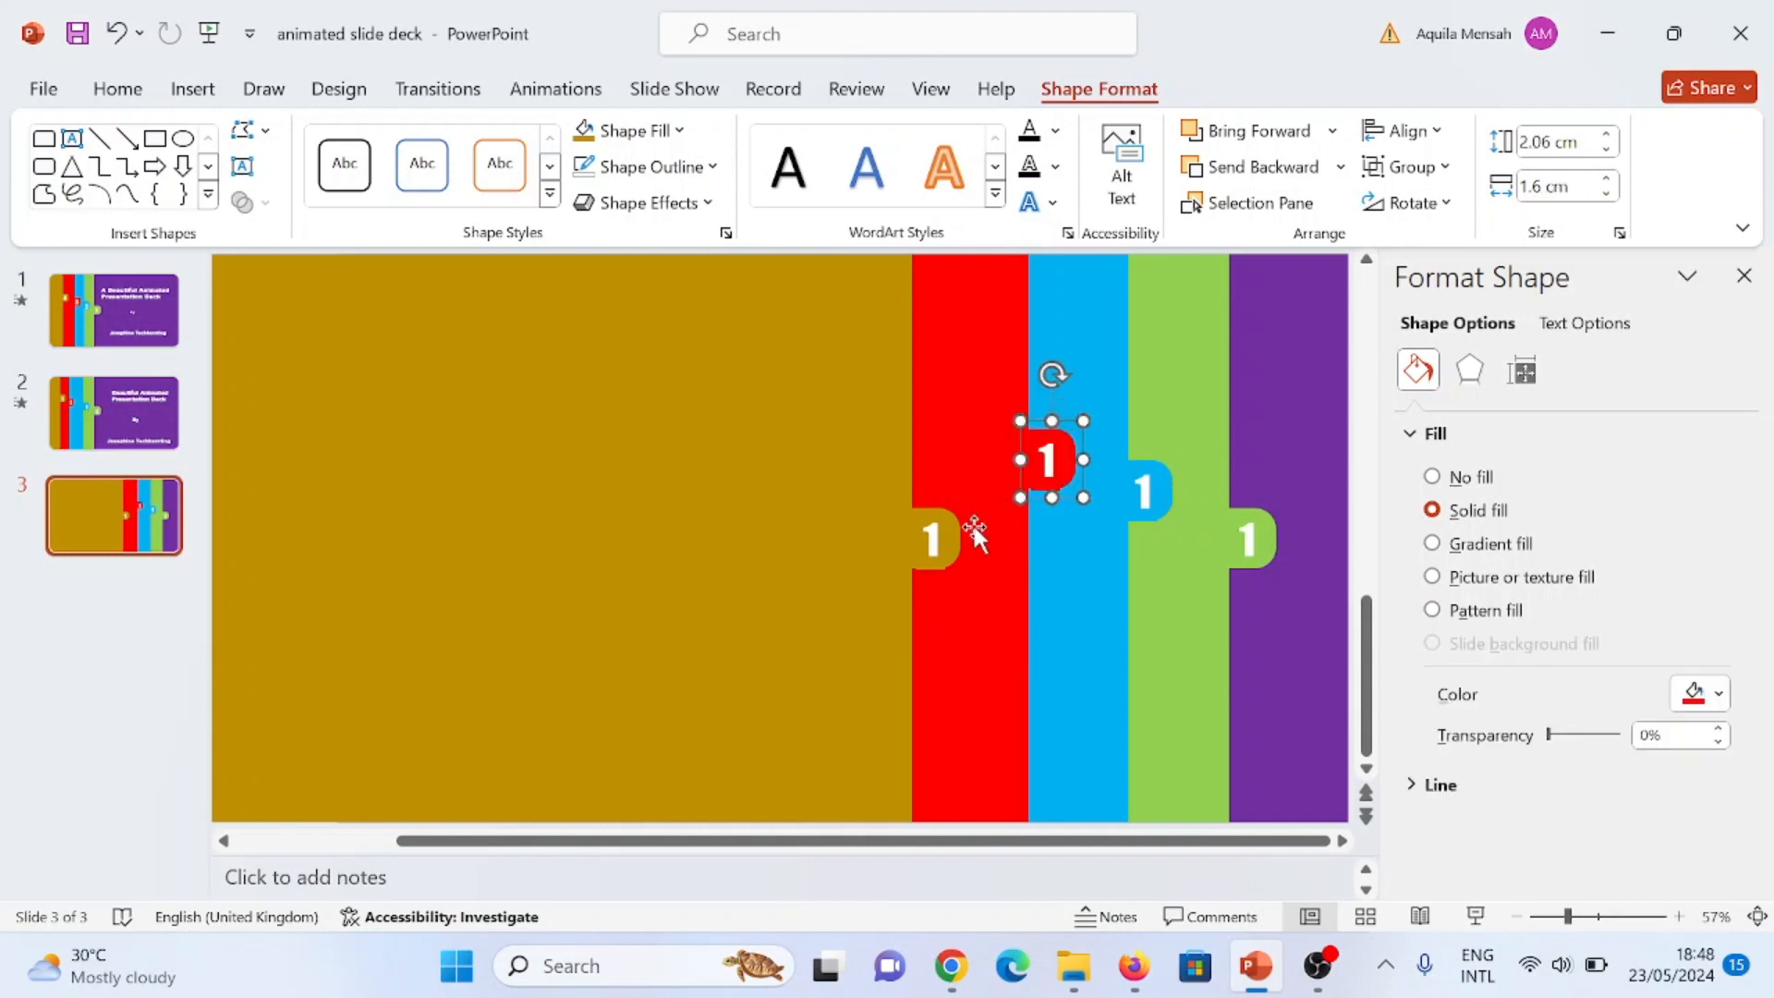
left_click(956, 525)
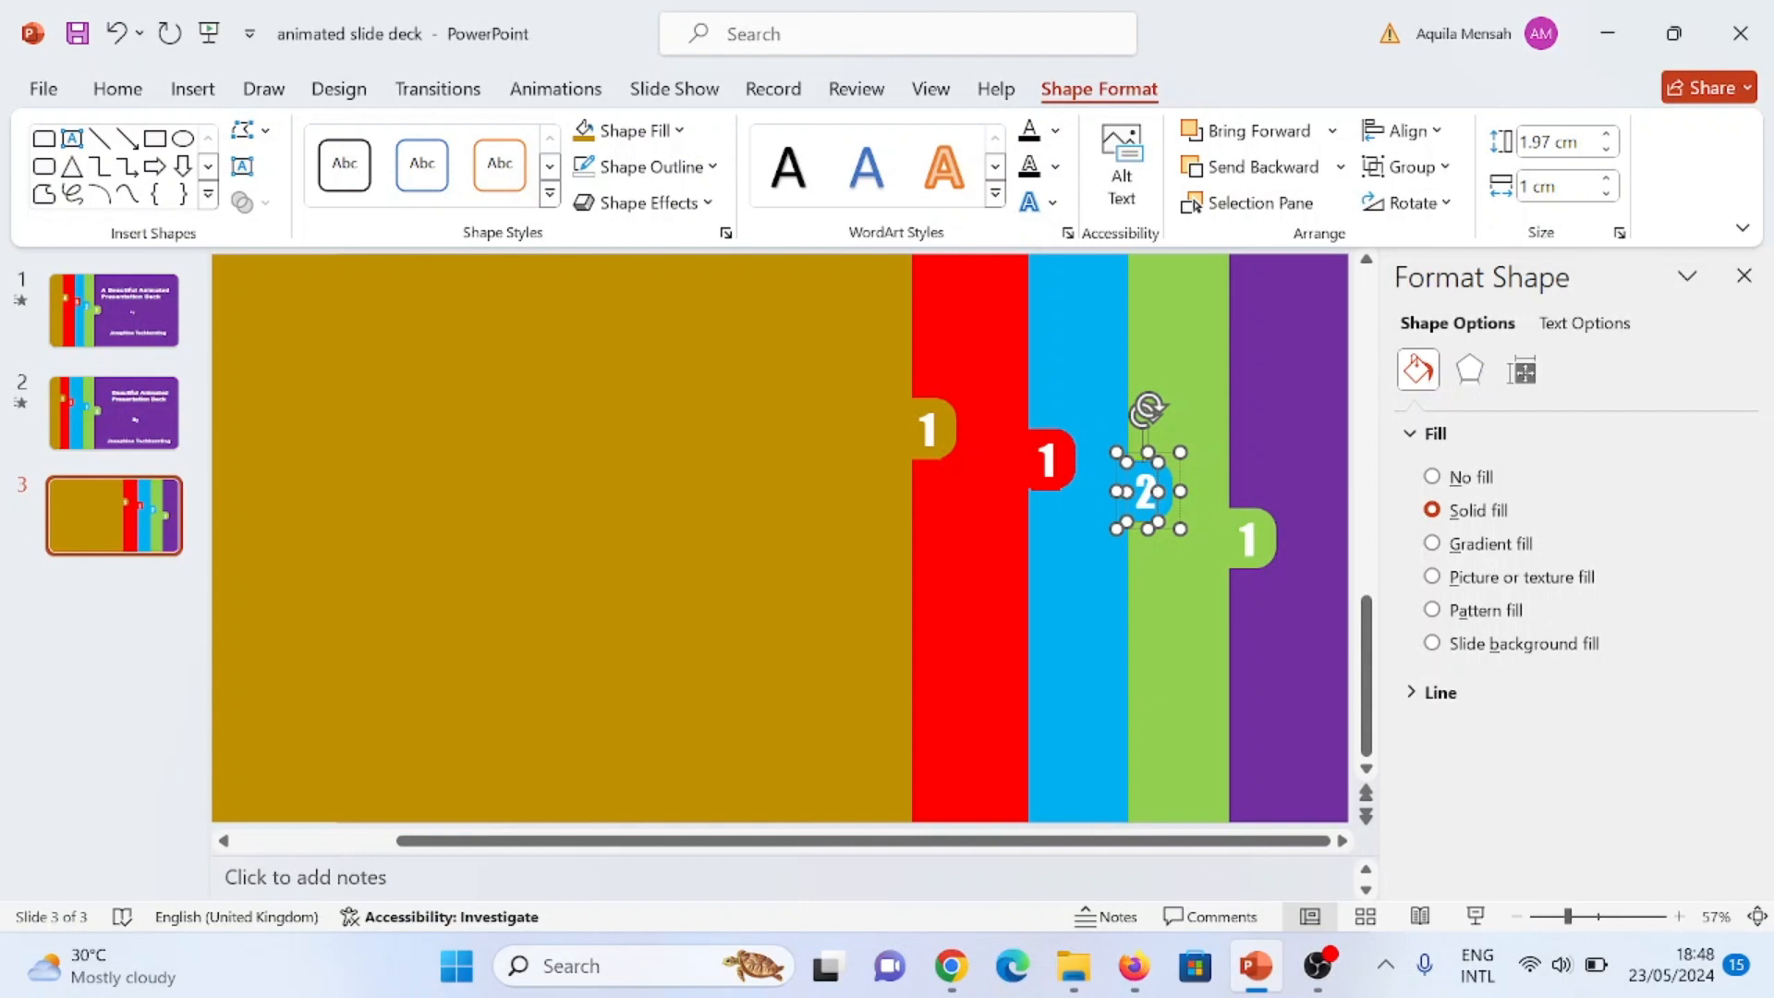
Step: Renumber the light blue tab as 2, the red tab as 3 and the gold tab as 4
left_click(1056, 460)
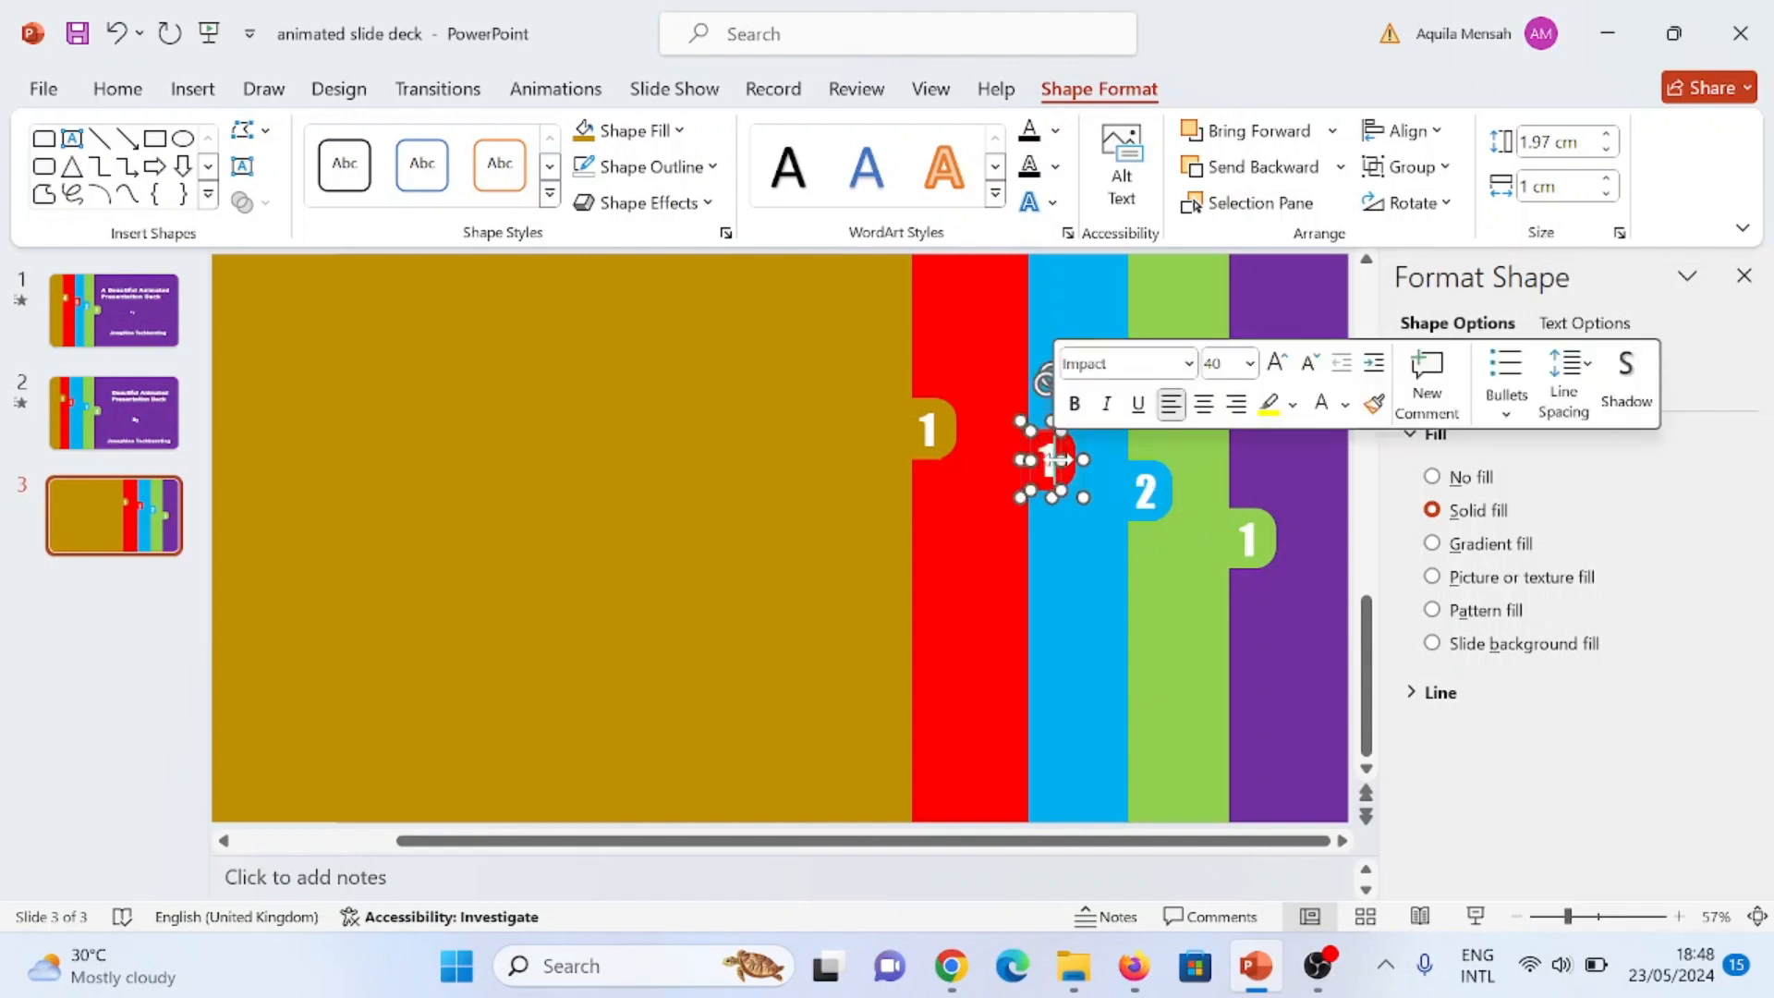
key("BackSpace")
type("3")
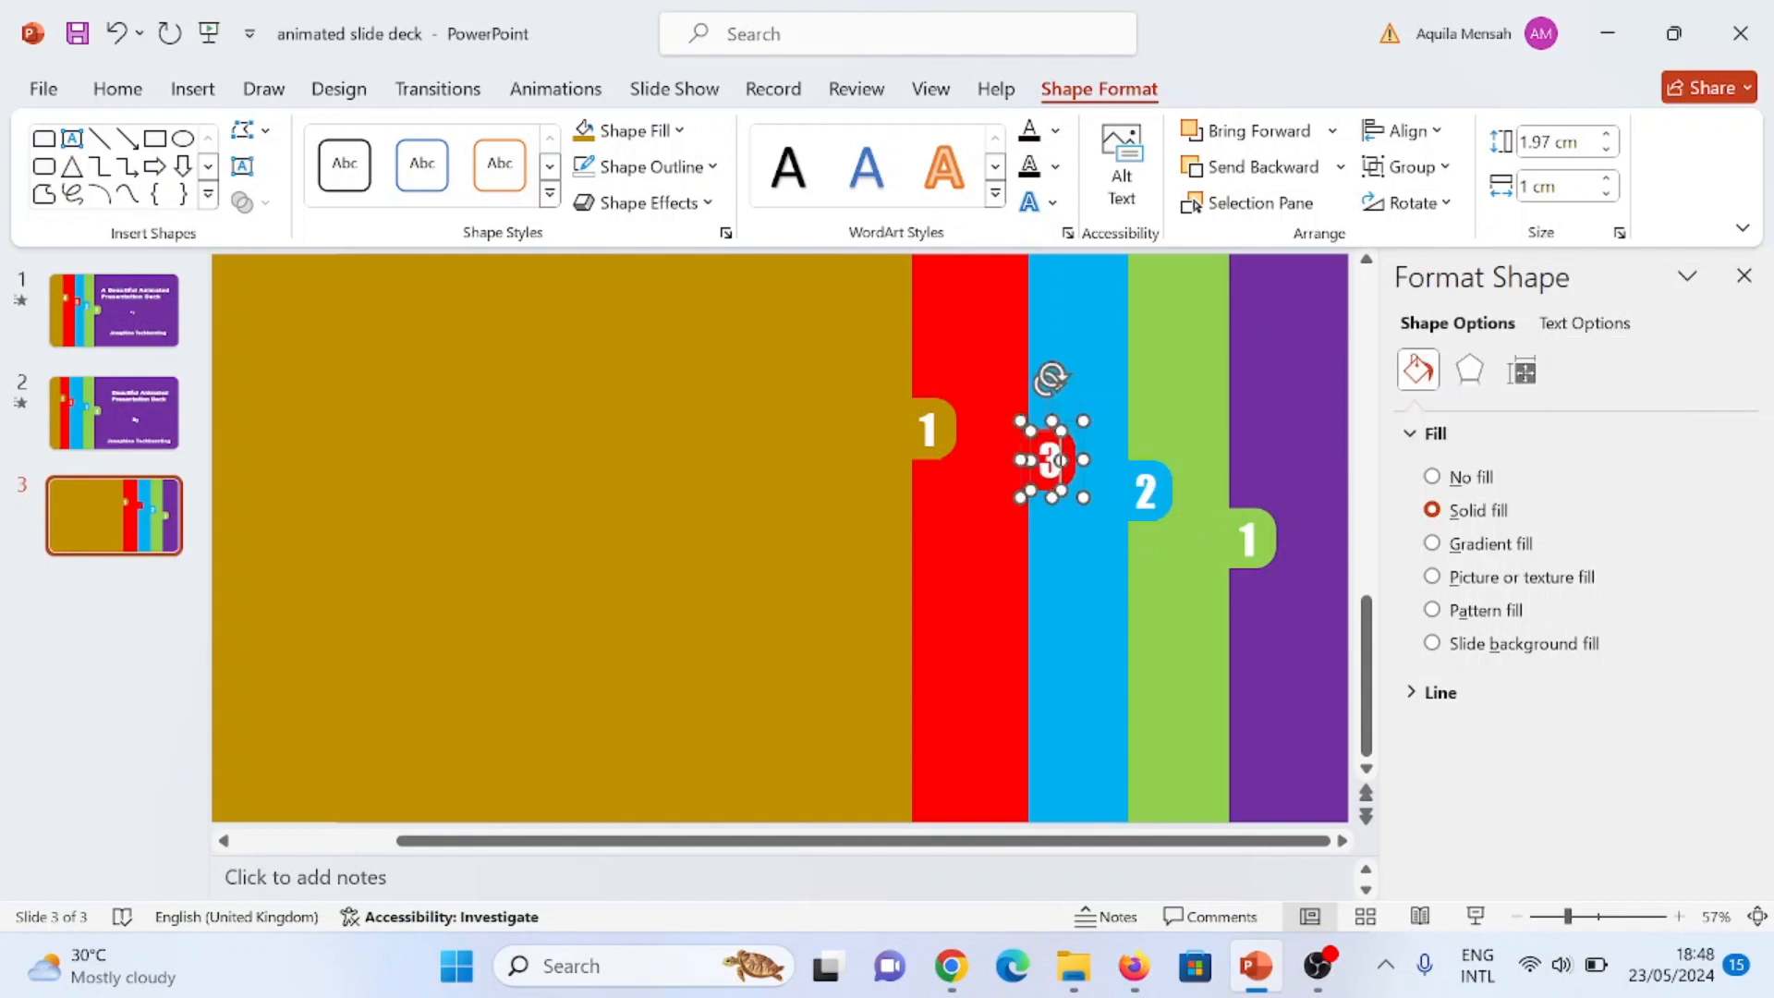
left_click(932, 427)
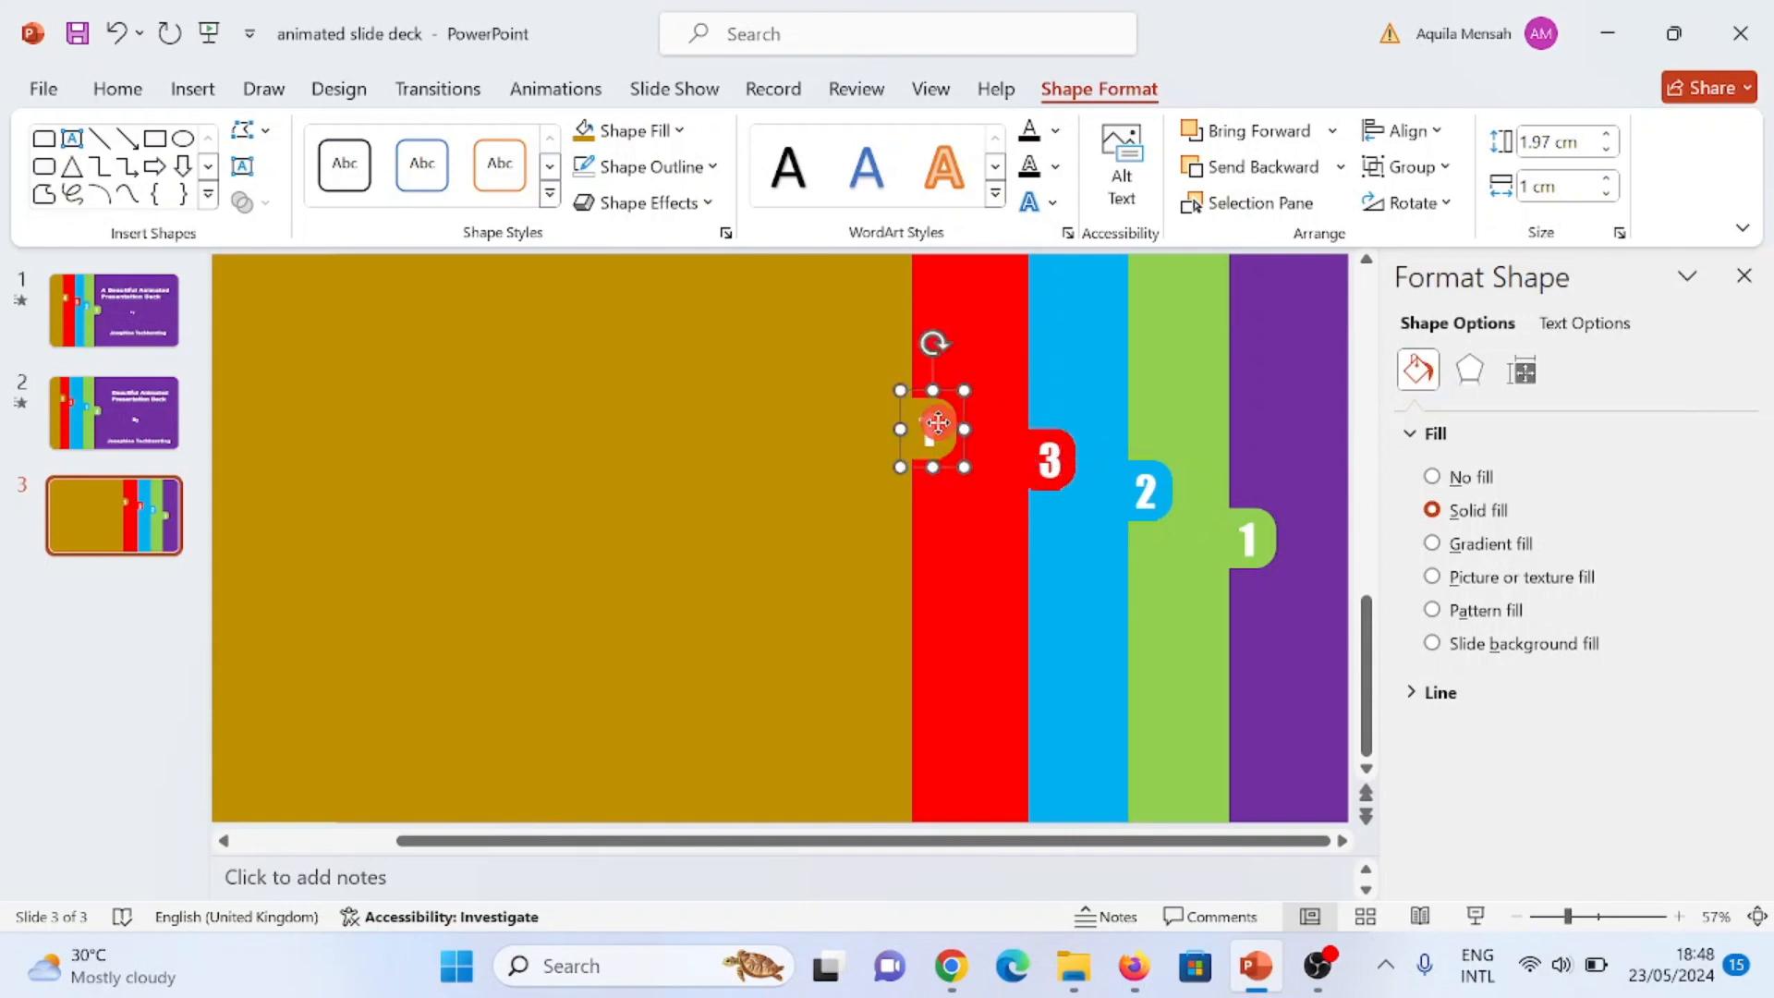
left_click(767, 569)
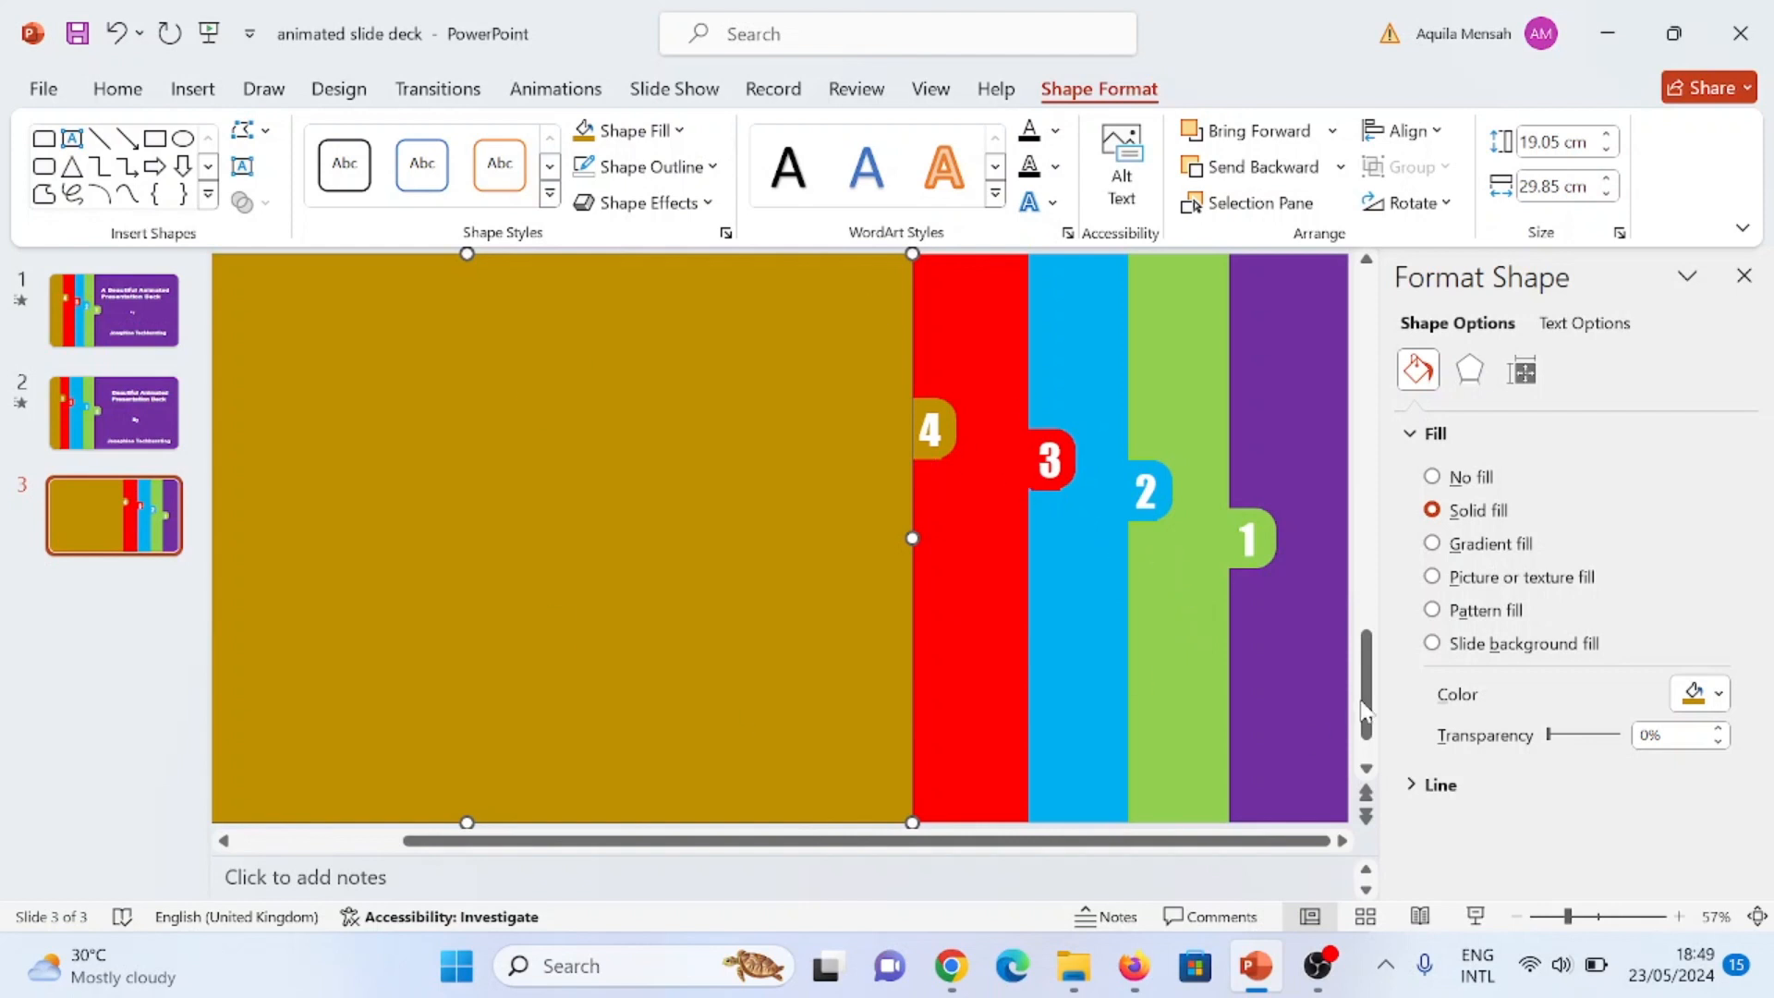
Step: Group the green rectangle with tab 1, and the light blue rectangle with tab 2
left_click(1200, 597)
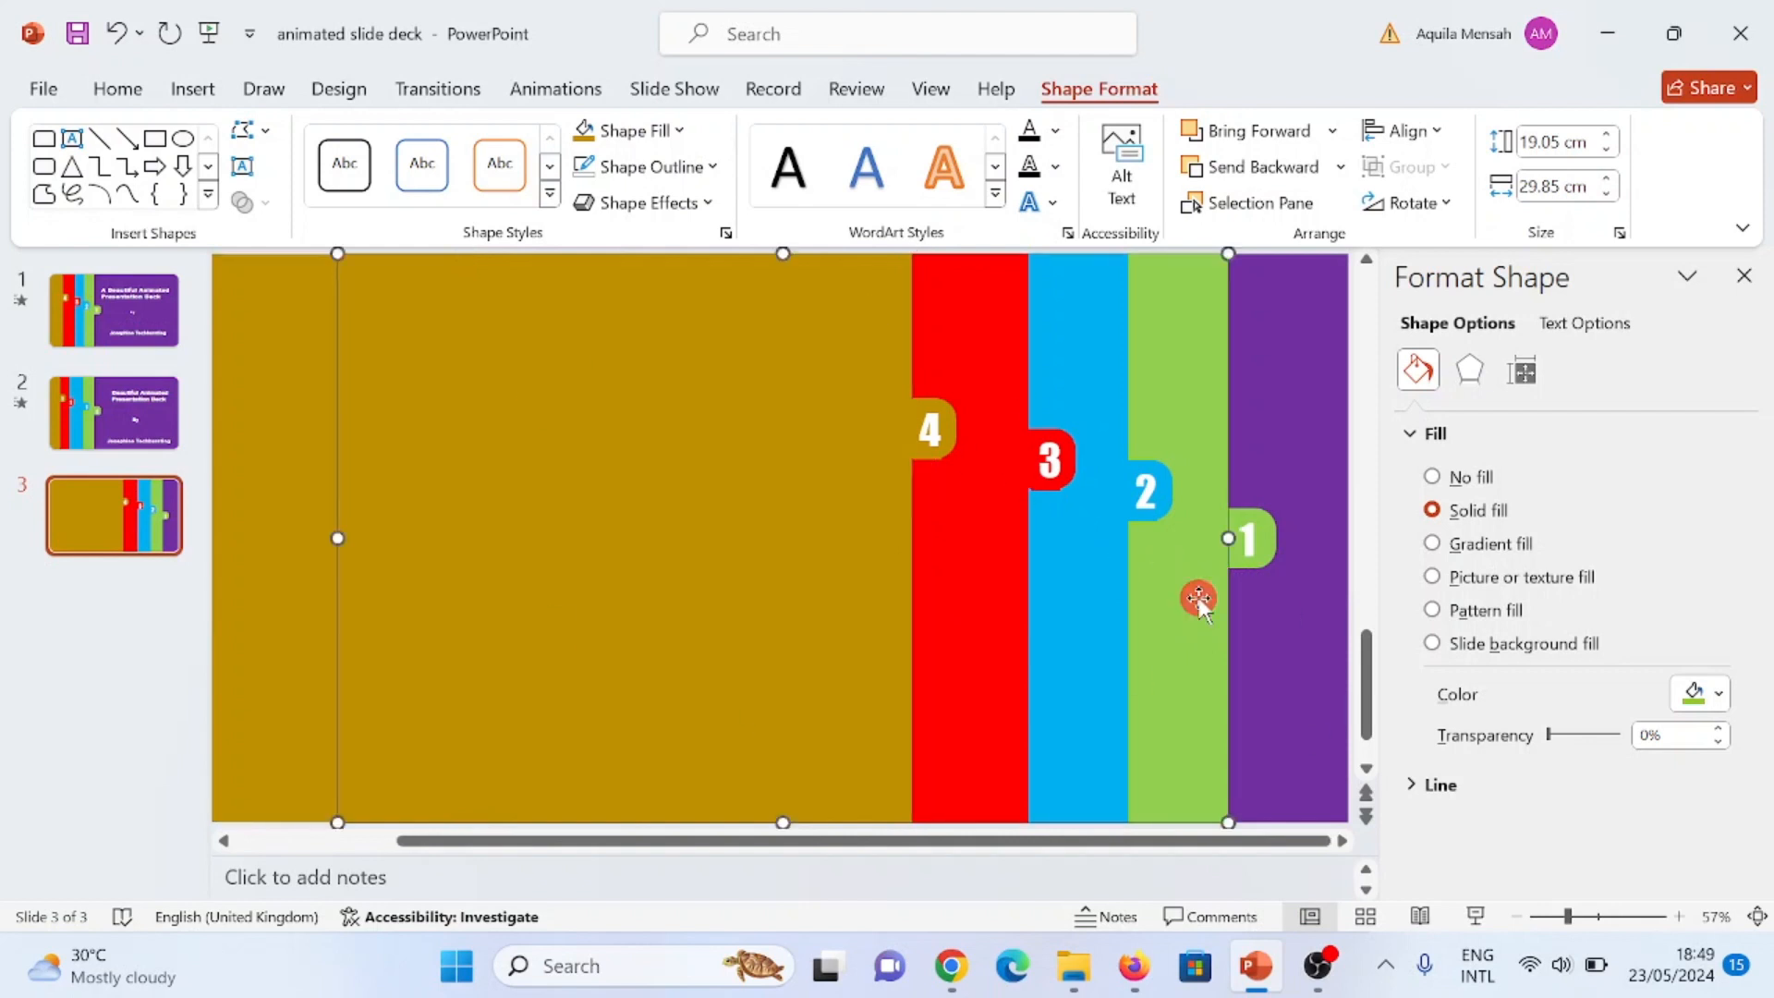
left_click(1272, 534, "shift")
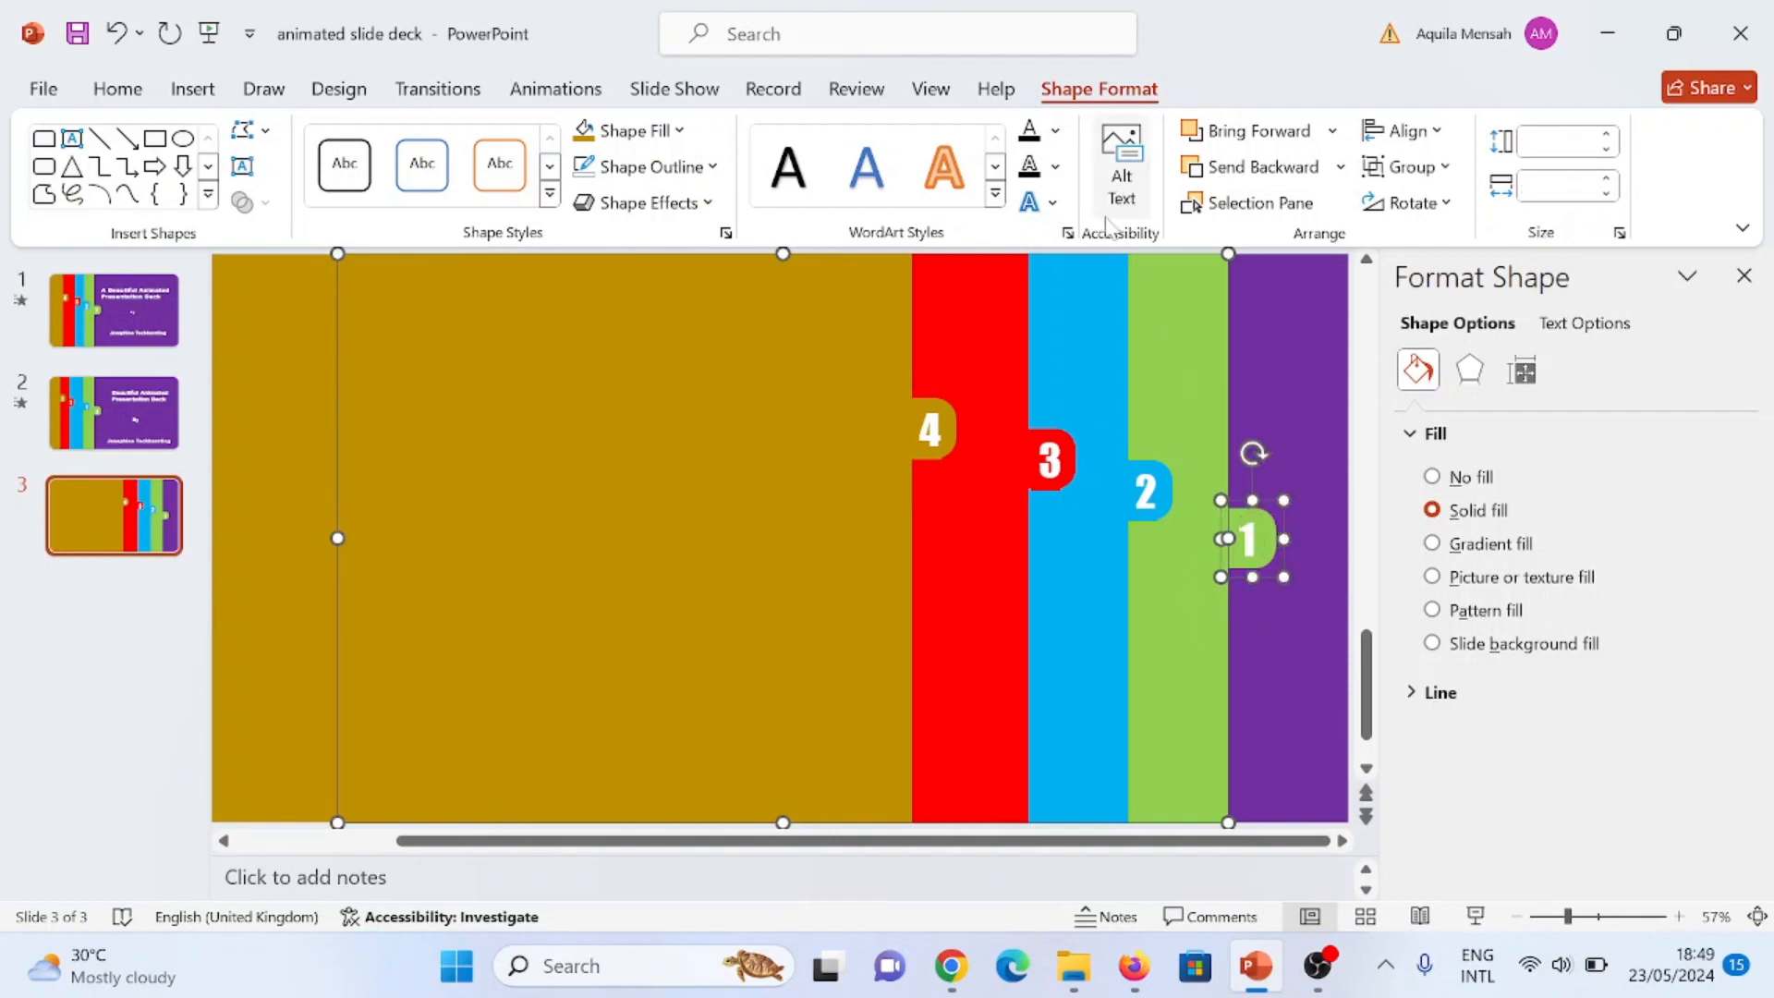
key("ctrl+g")
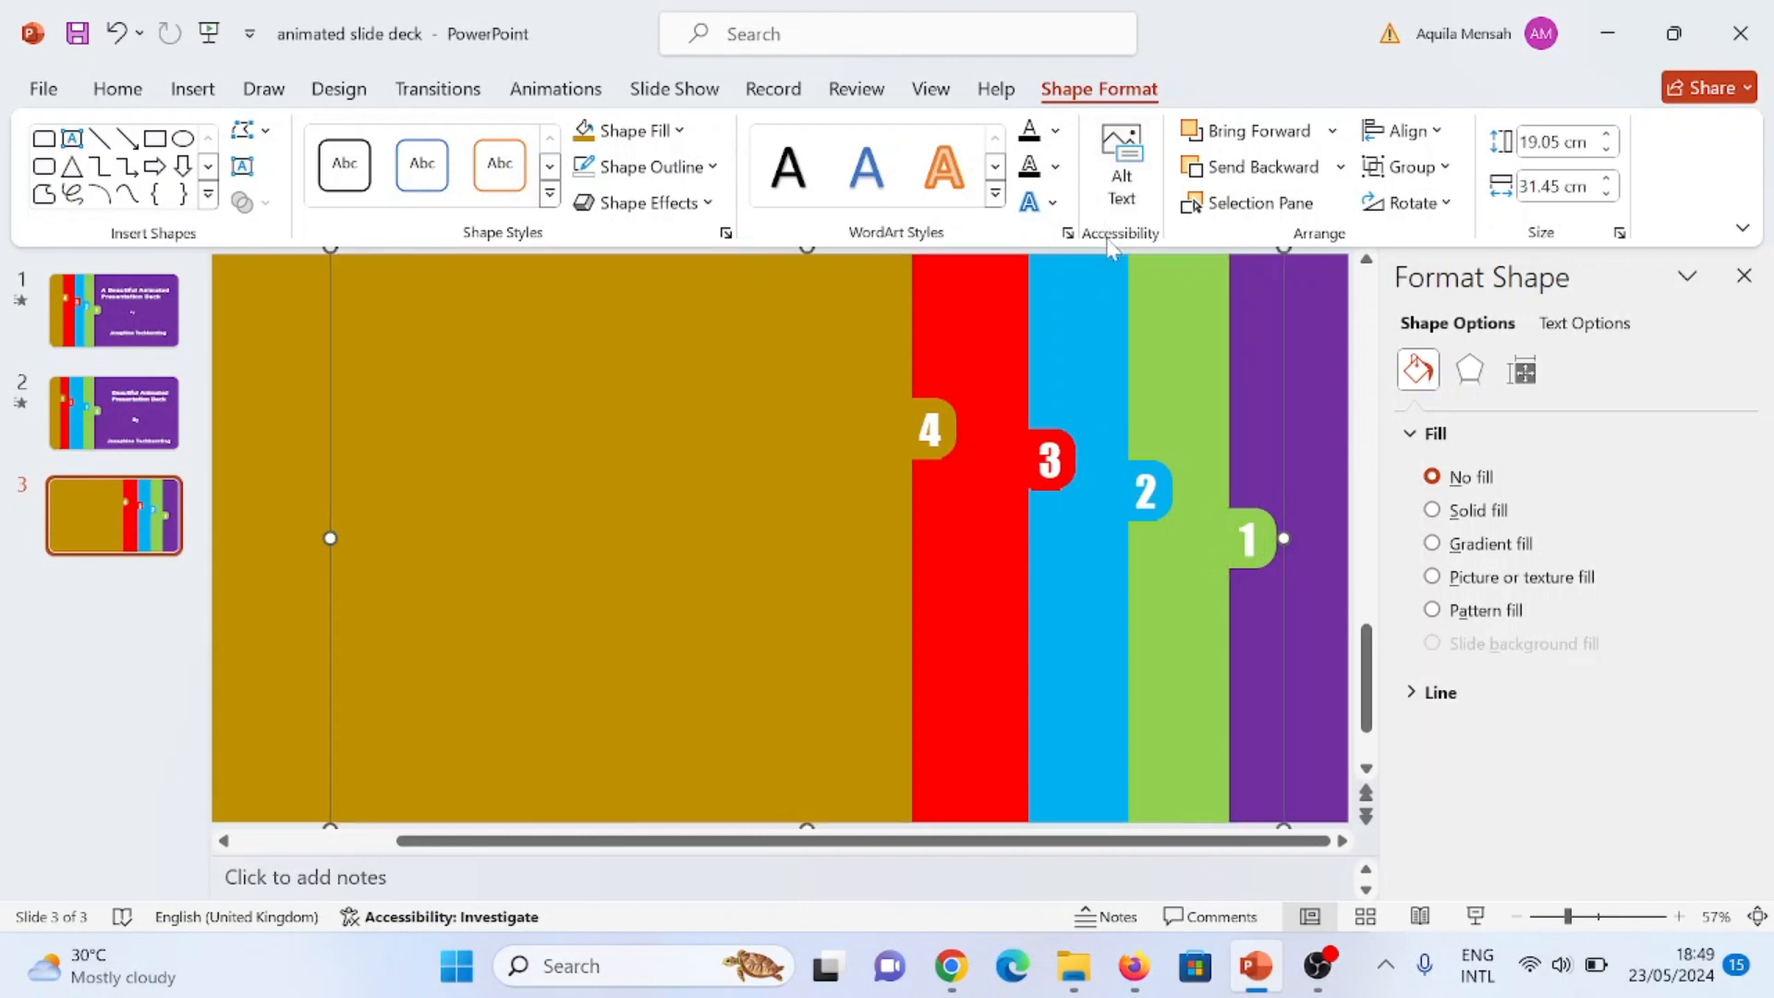
left_click(1115, 260)
left_click(1151, 486, "shift")
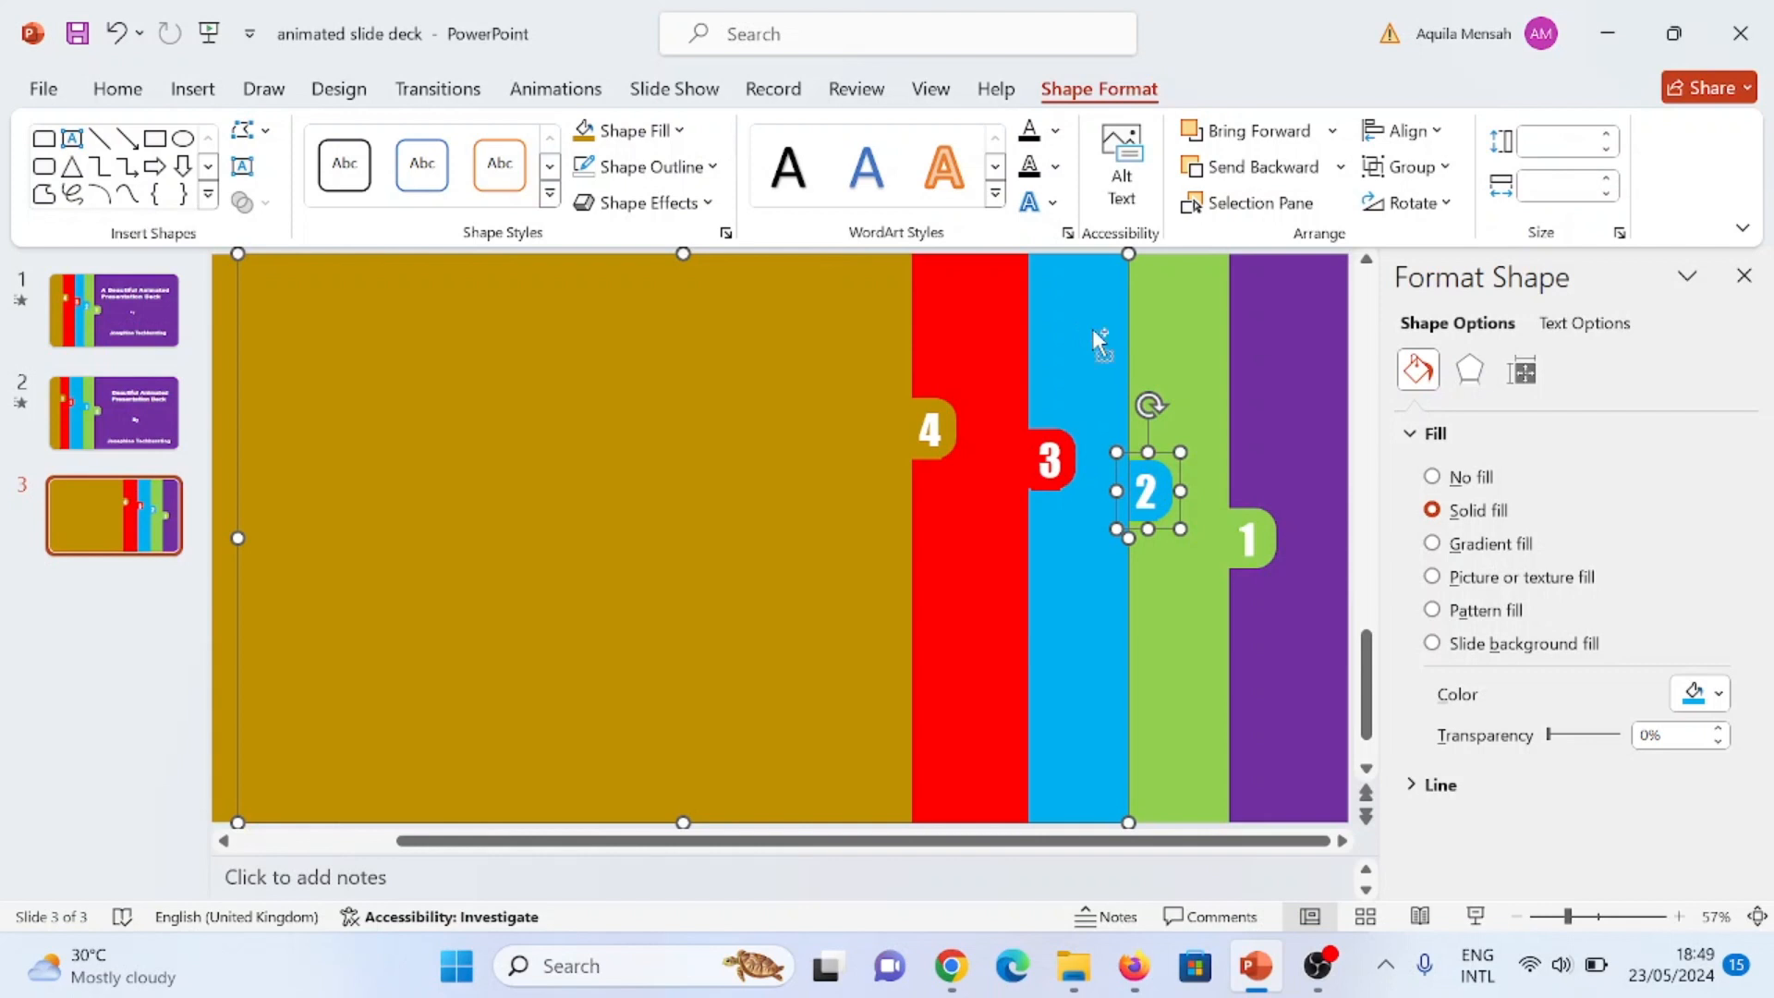
key("ctrl+g")
Step: Group the red rectangle with tab 3, and the gold rectangle with tab 4
left_click(1005, 513)
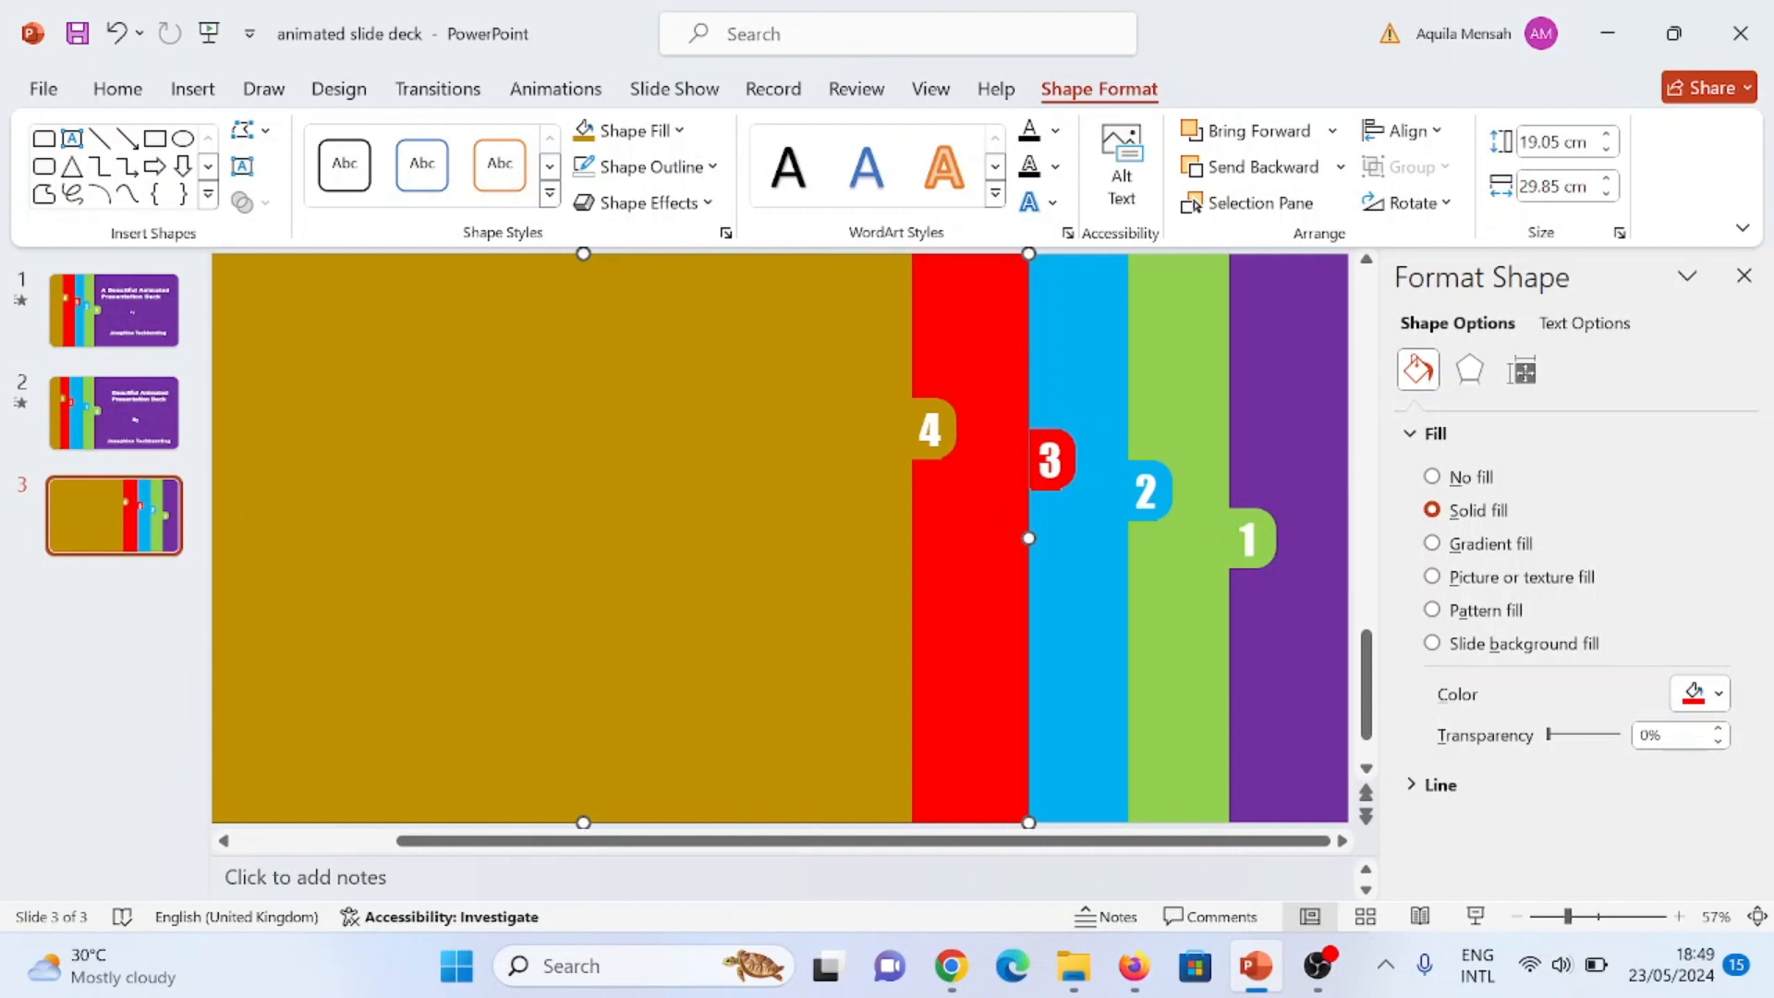
left_click(1050, 456, "shift")
key("ctrl+g")
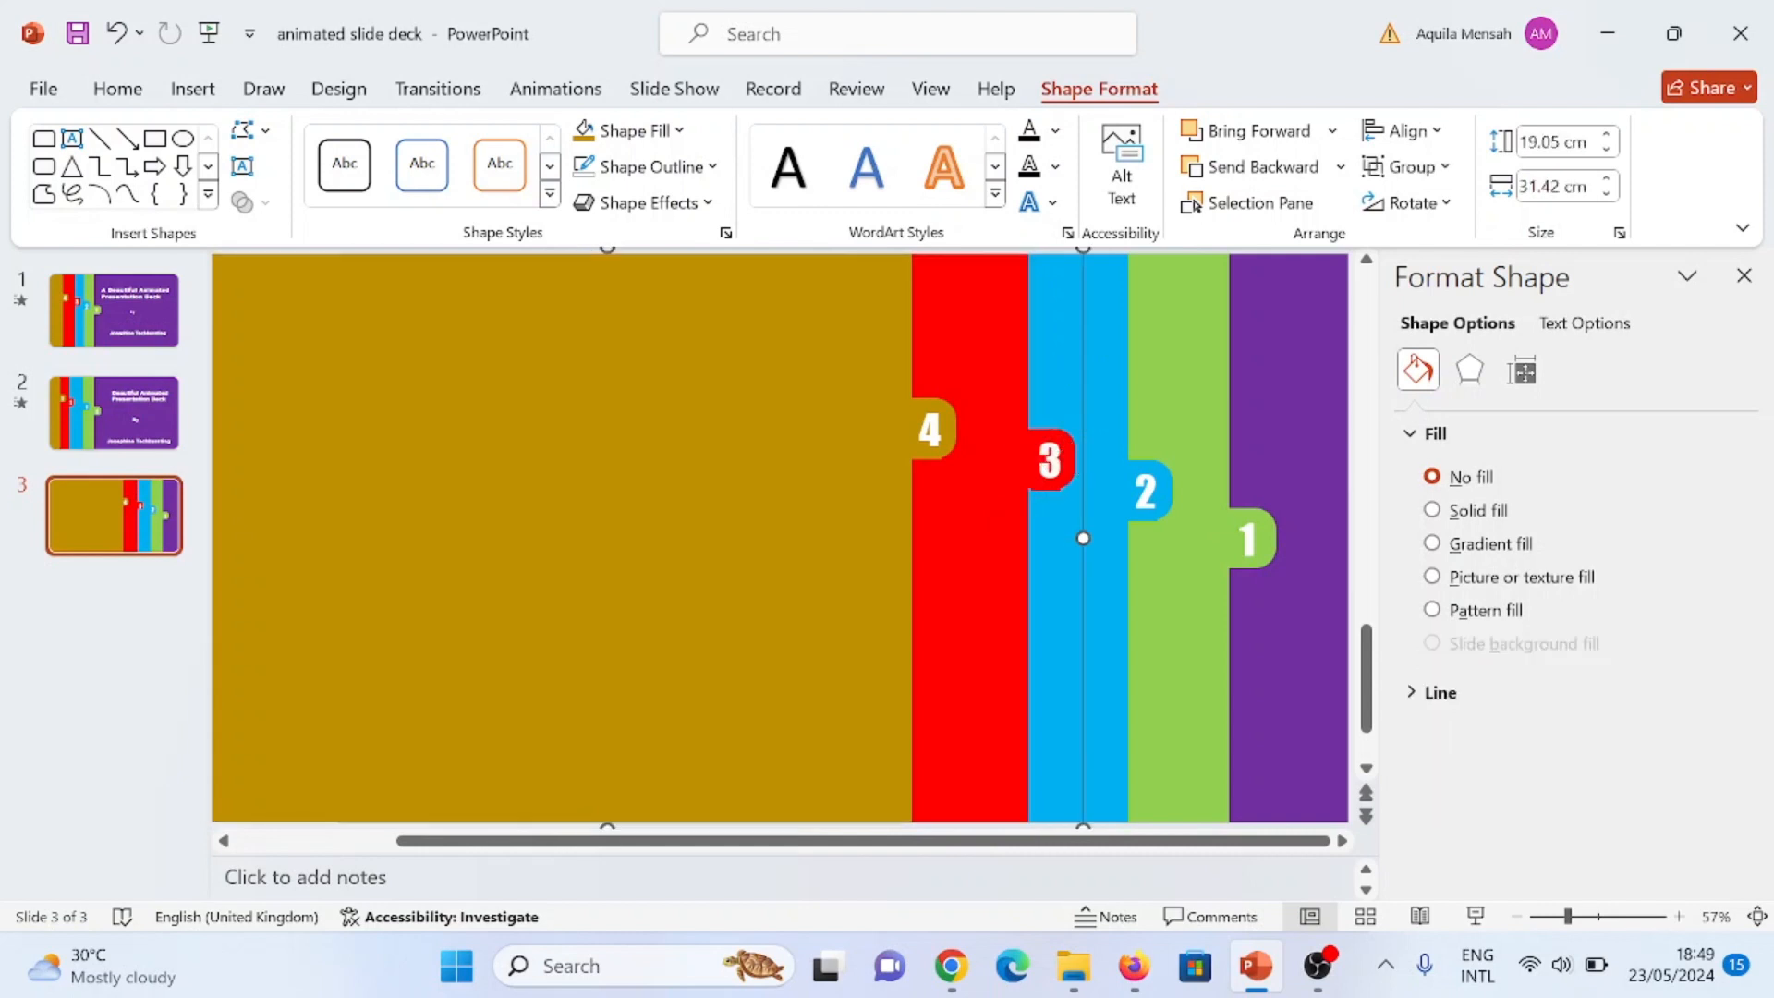
left_click(841, 549)
left_click(936, 430, "shift")
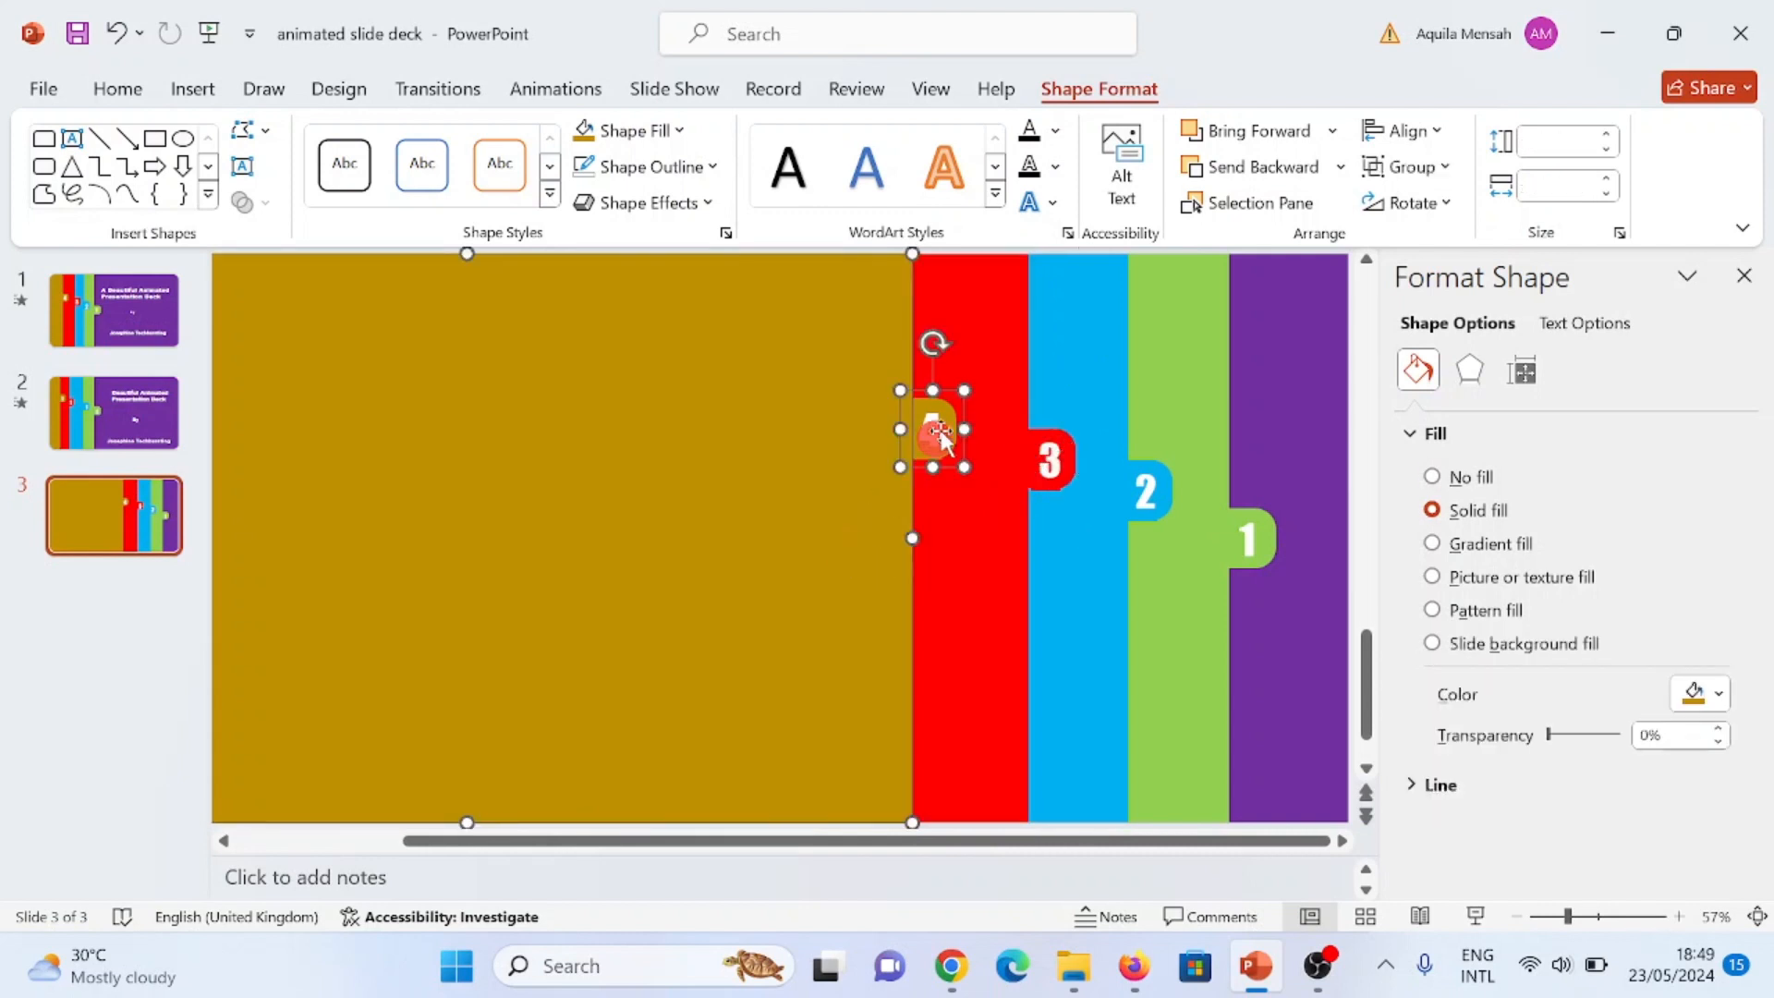
key("ctrl+g")
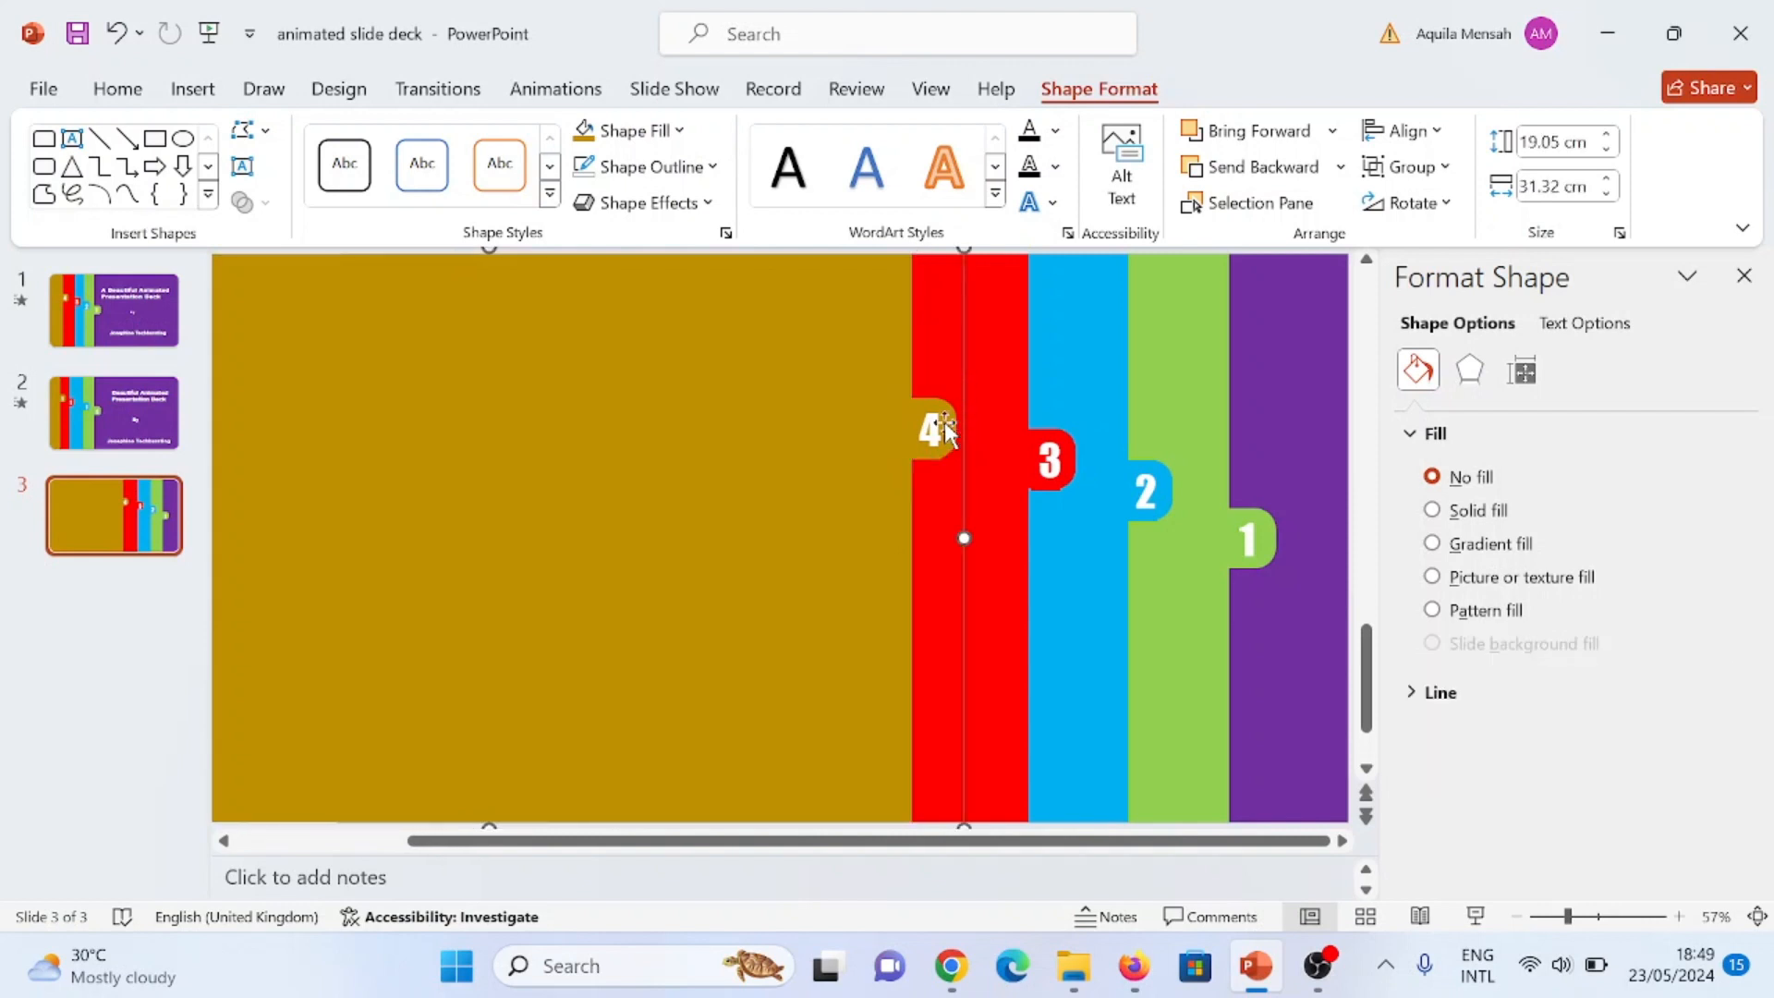
Step: Apply the outer shadow preset Offset: Right to the green panel group
left_click(1194, 420)
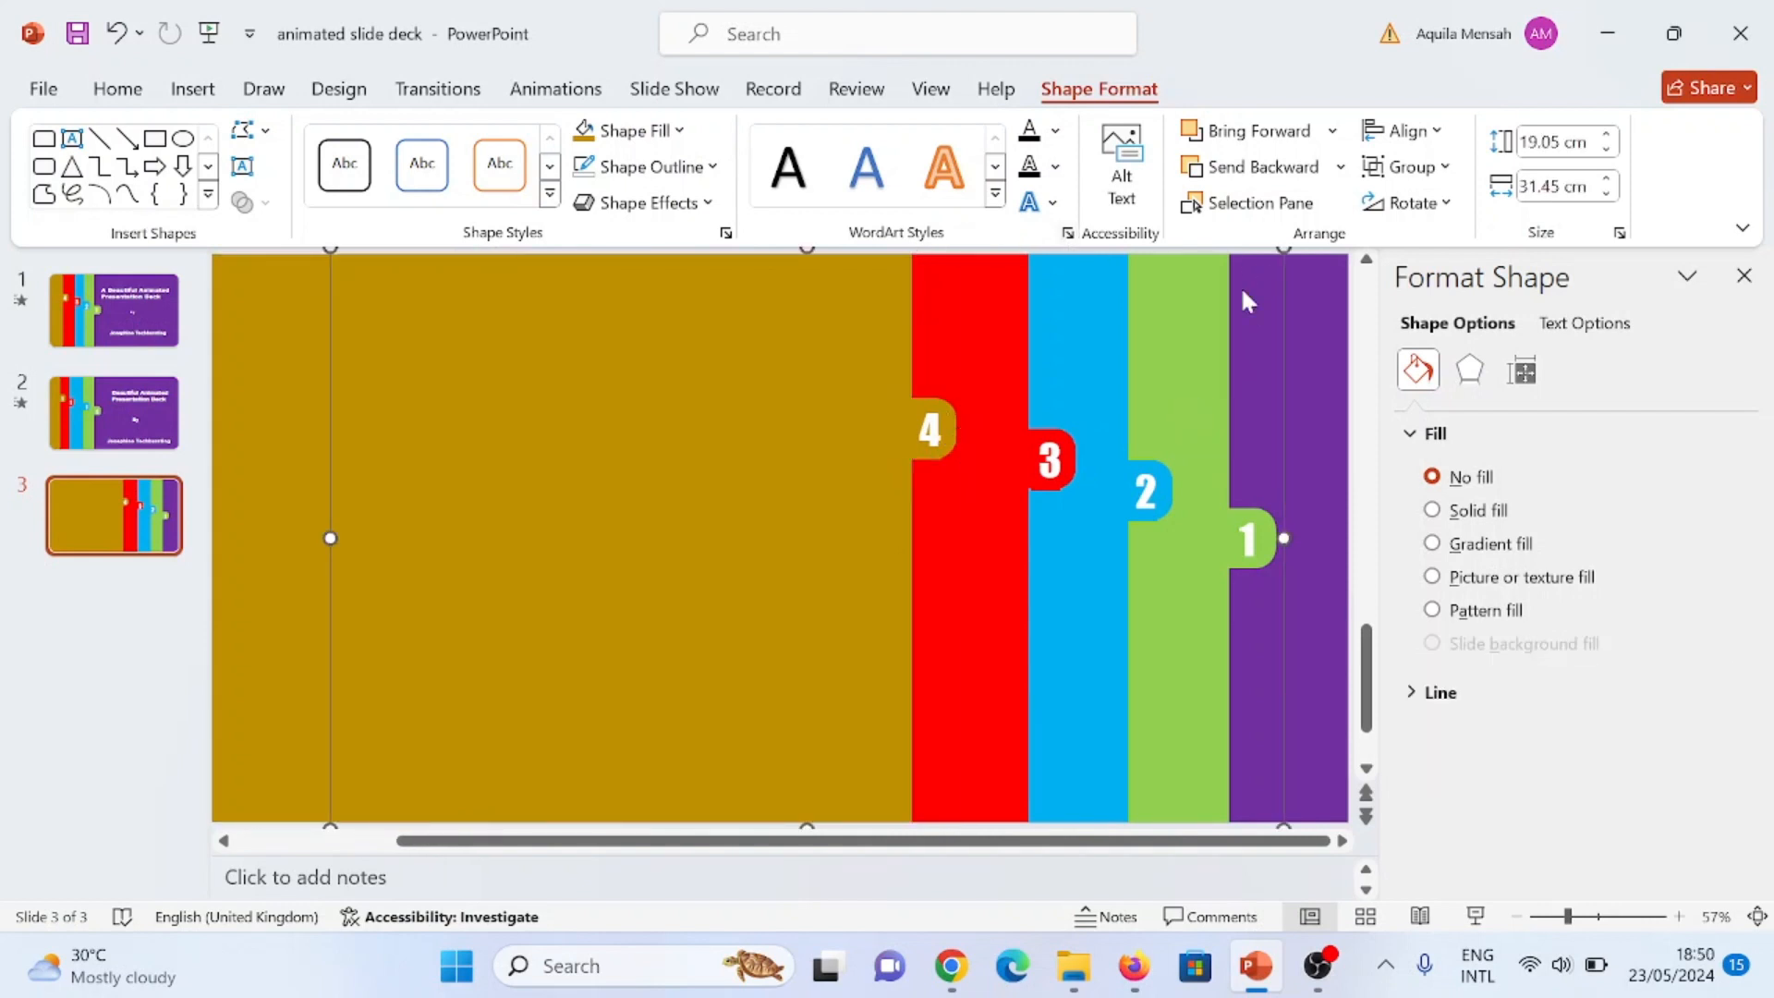
left_click(1469, 371)
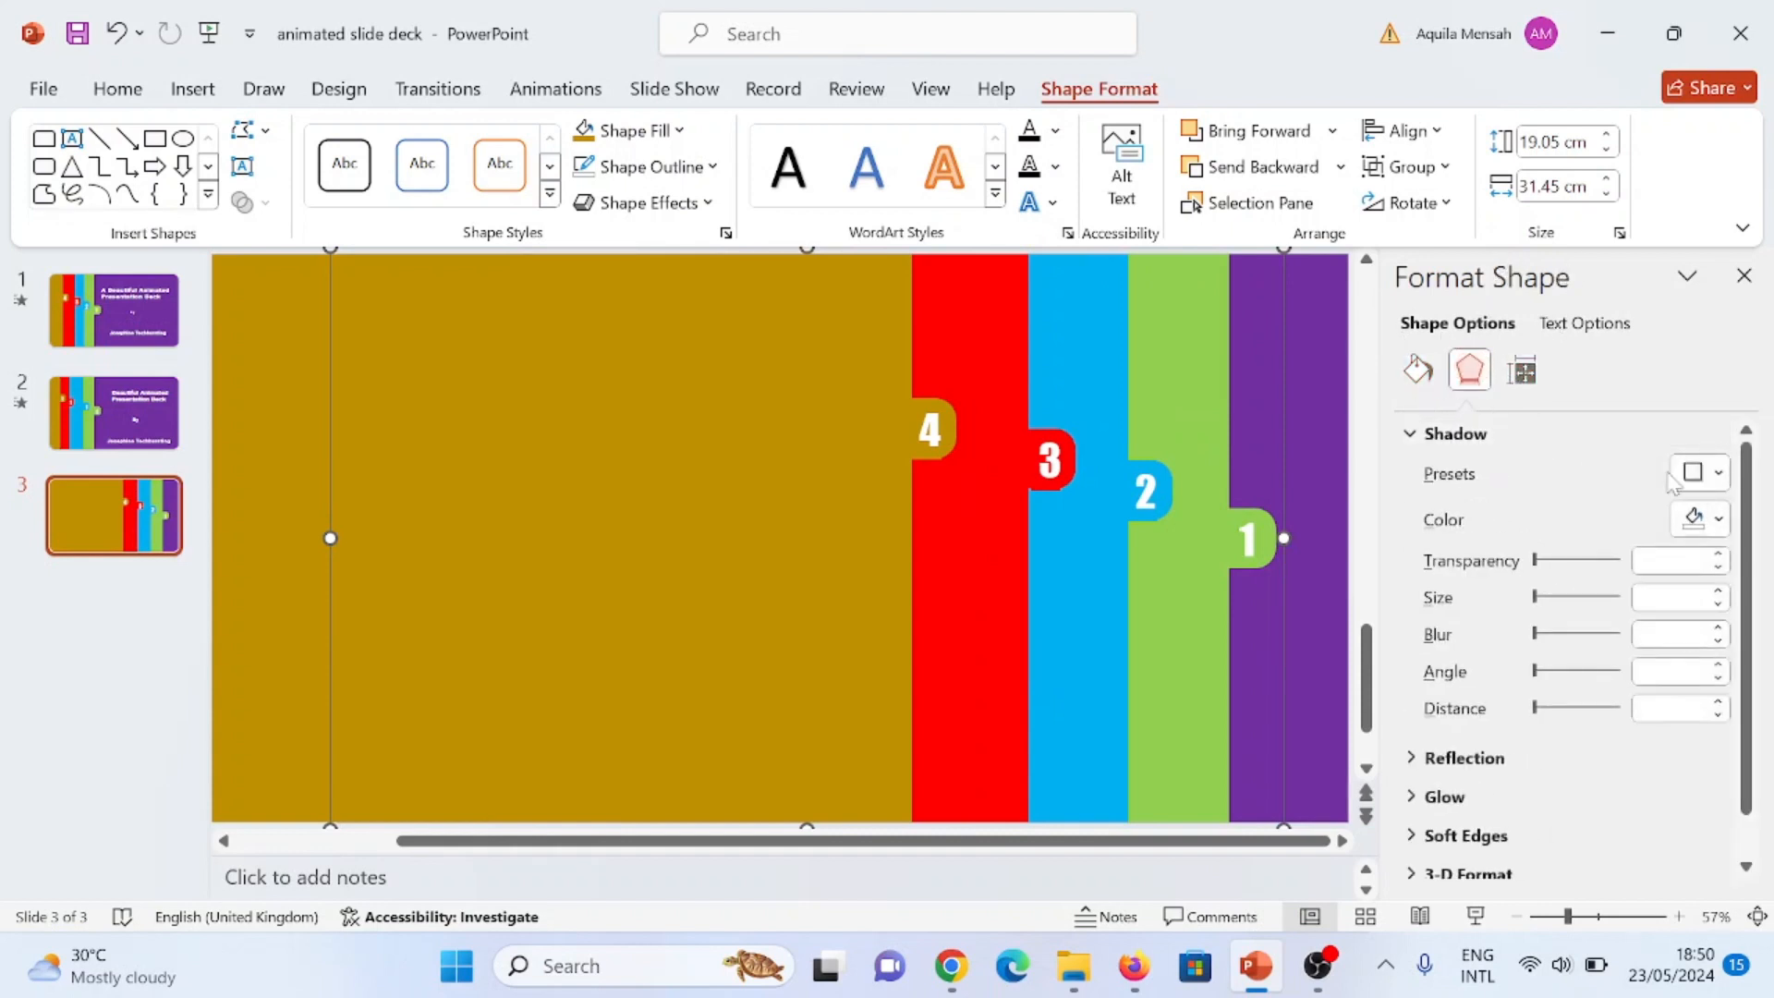
left_click(1719, 473)
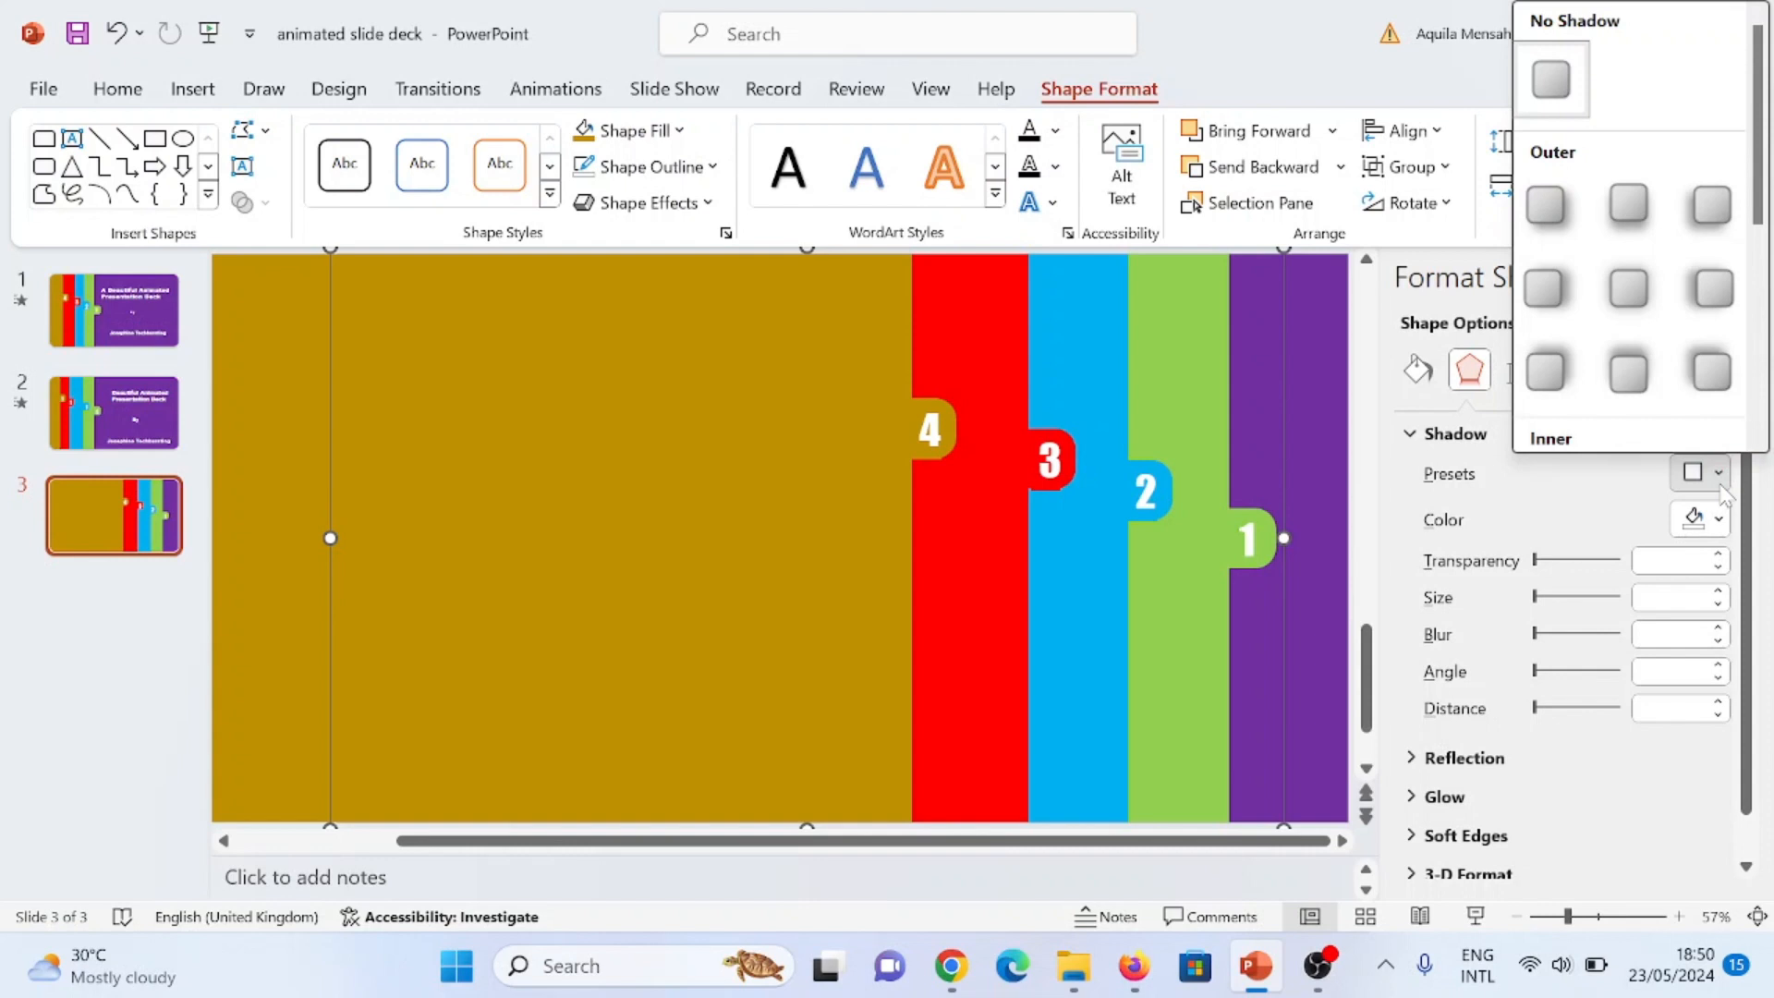
left_click(1543, 289)
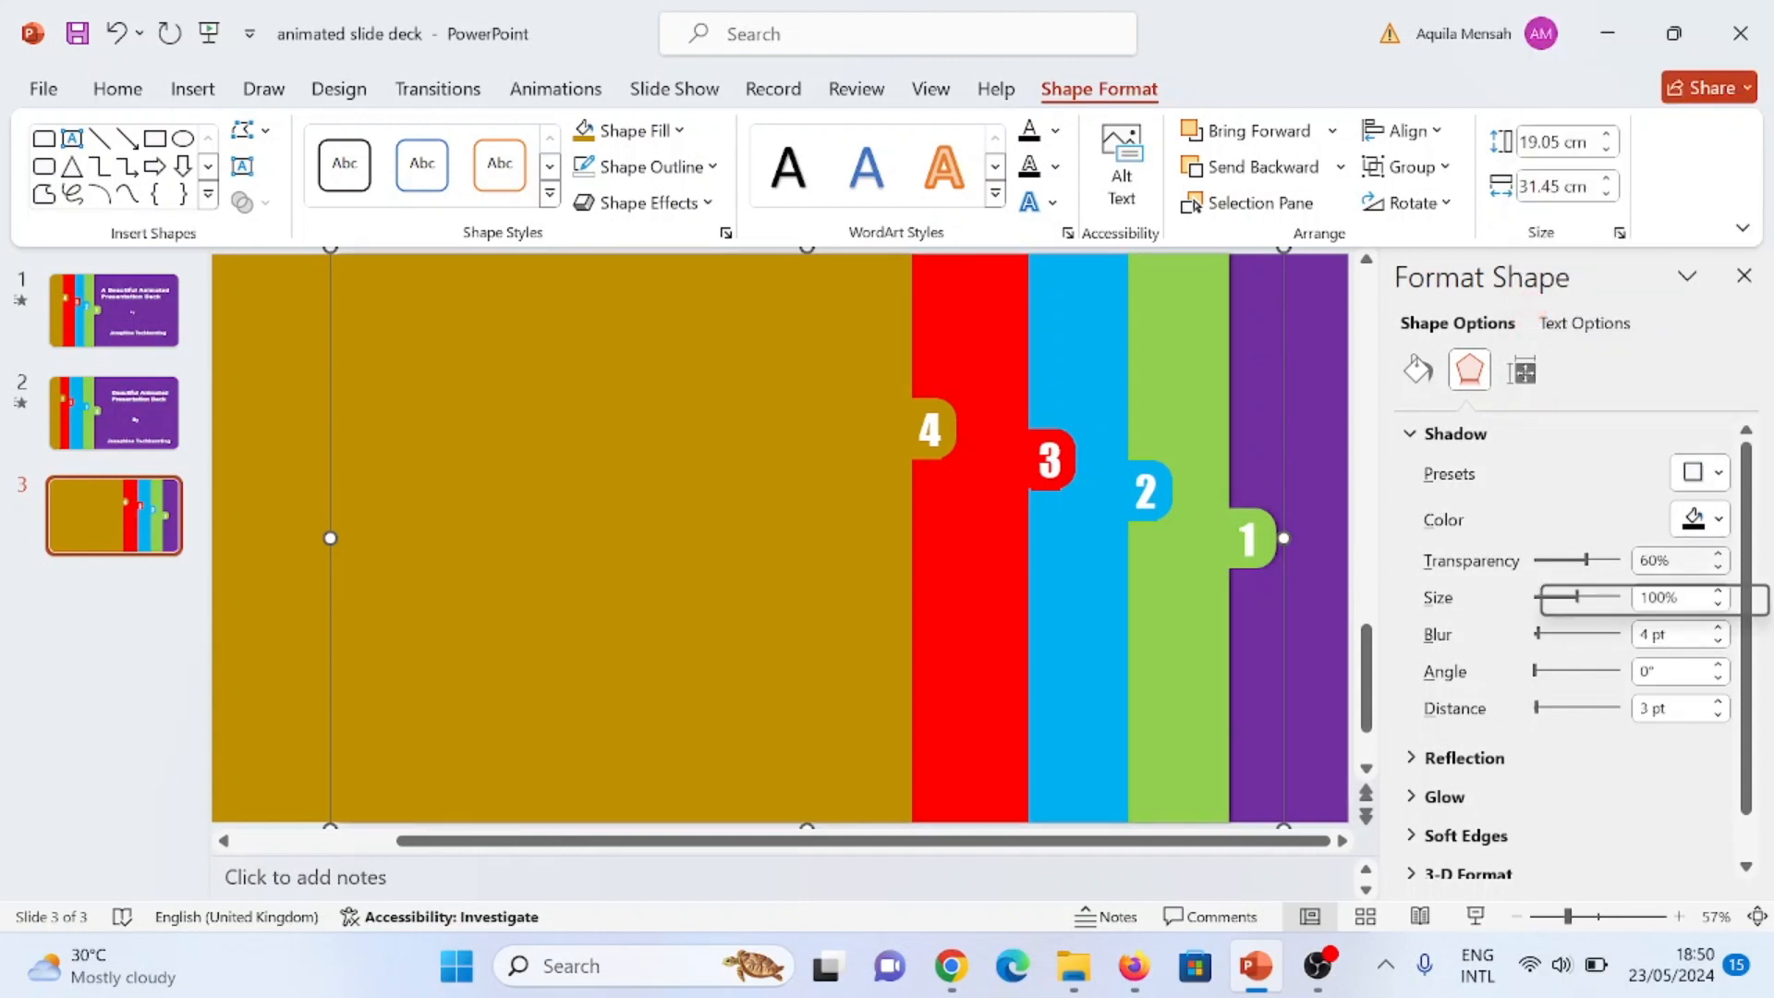
Step: Set the green panel's shadow to 50% transparency, 20 pt blur and 7 pt distance
left_click(1647, 560)
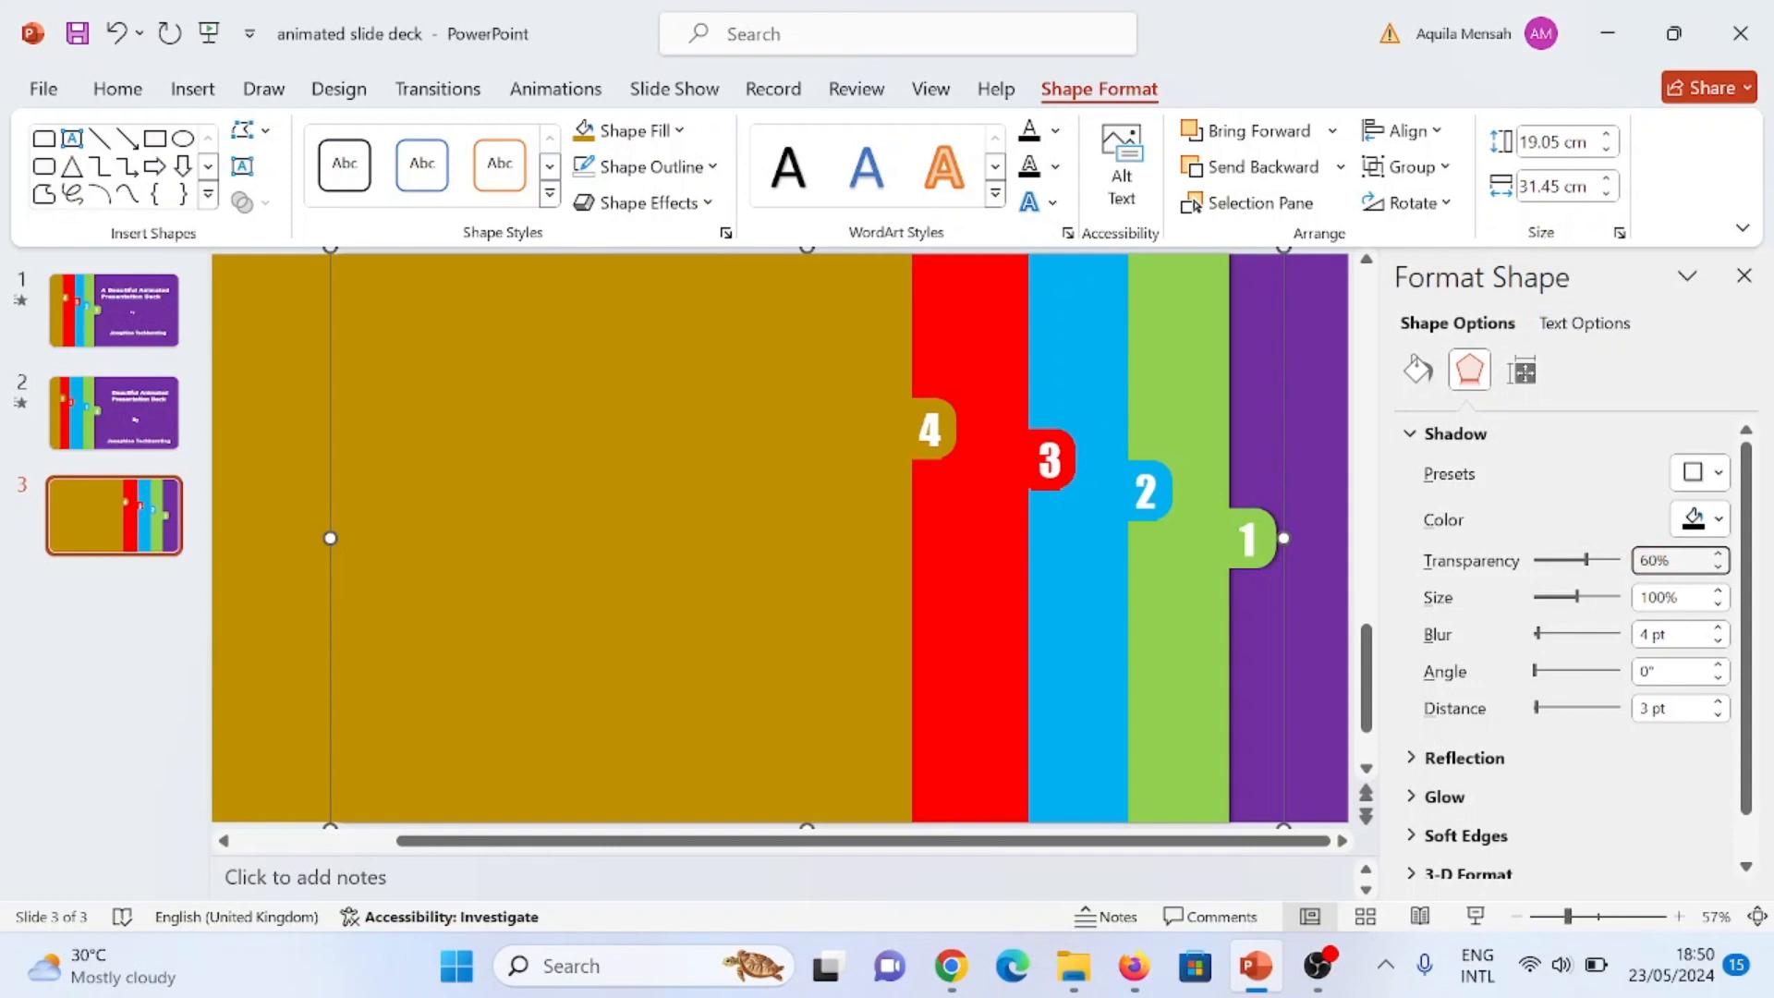
key("BackSpace")
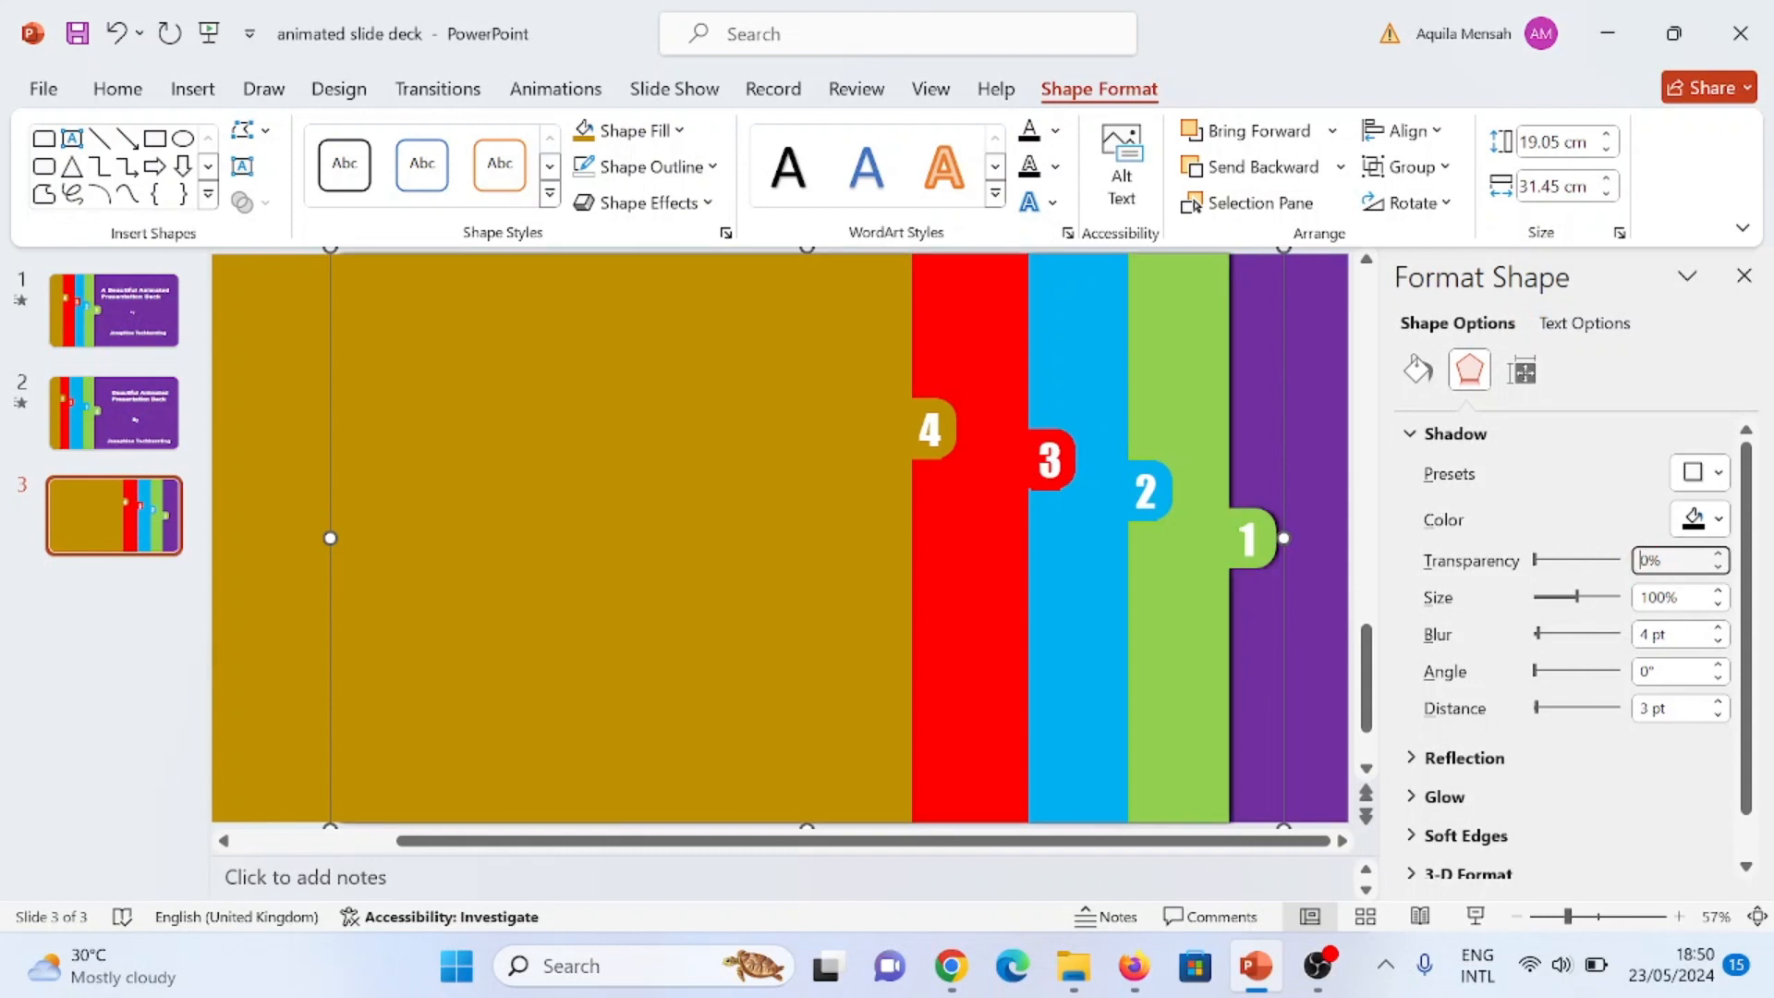
type("5")
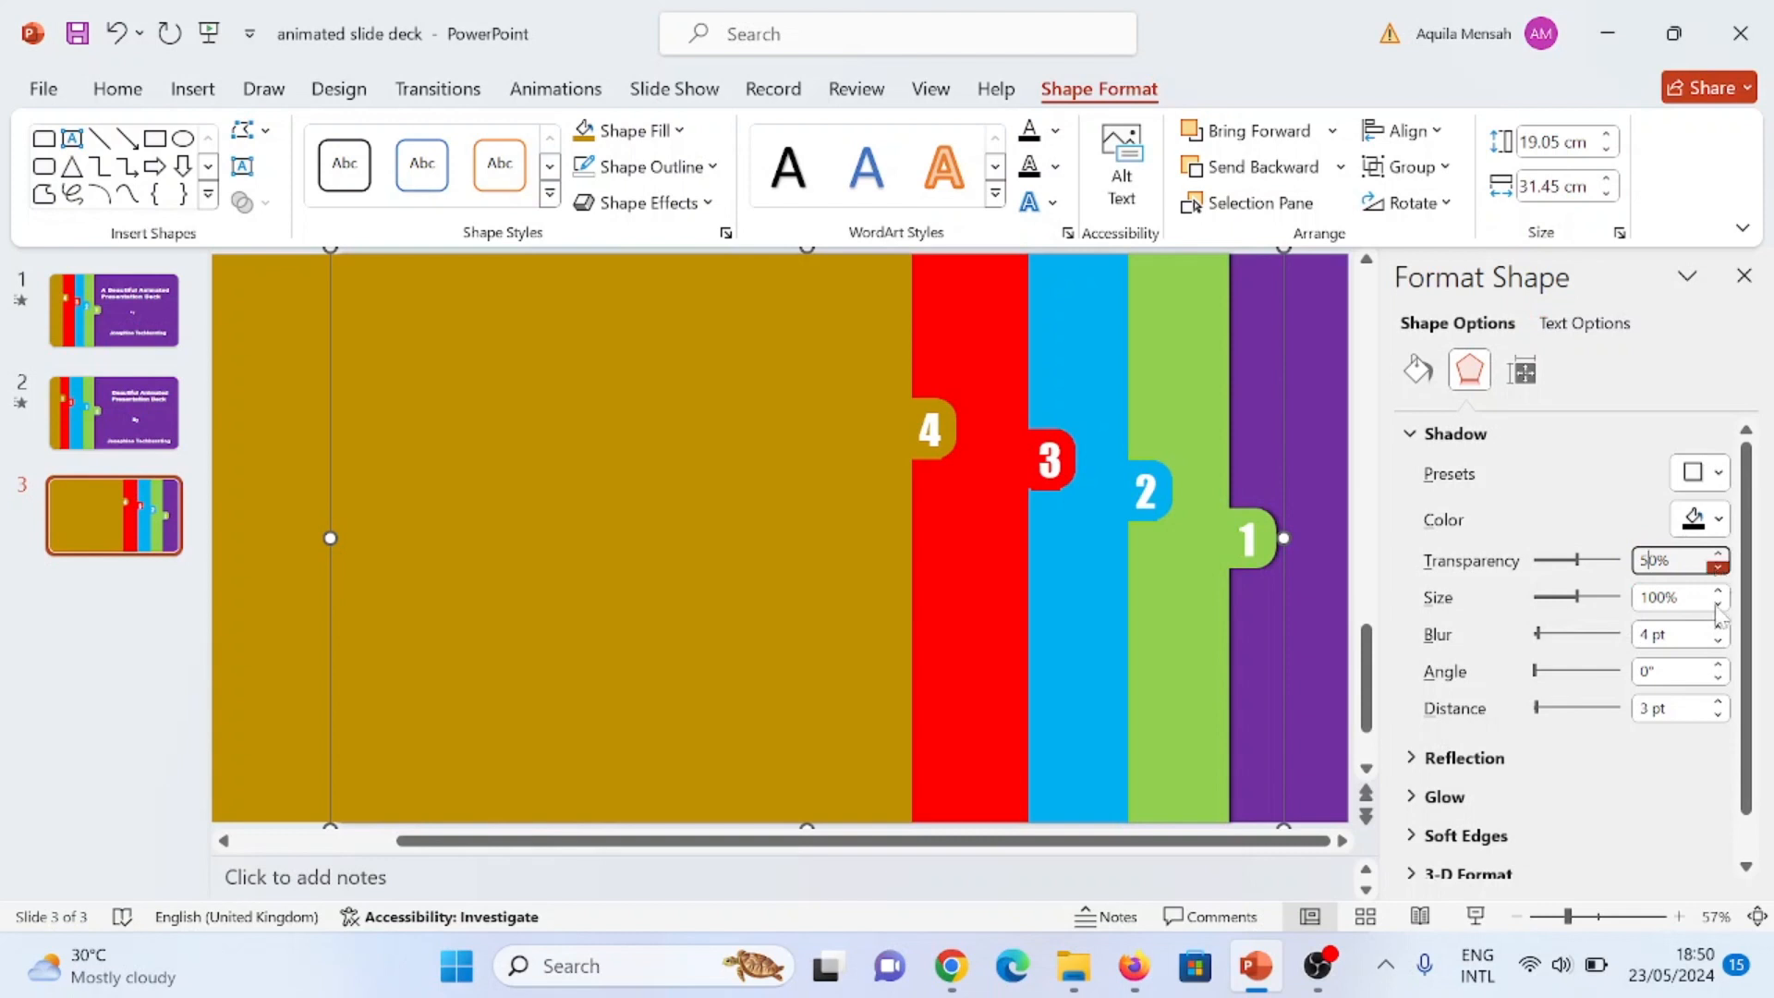
left_click(1651, 634)
key("BackSpace")
type("2")
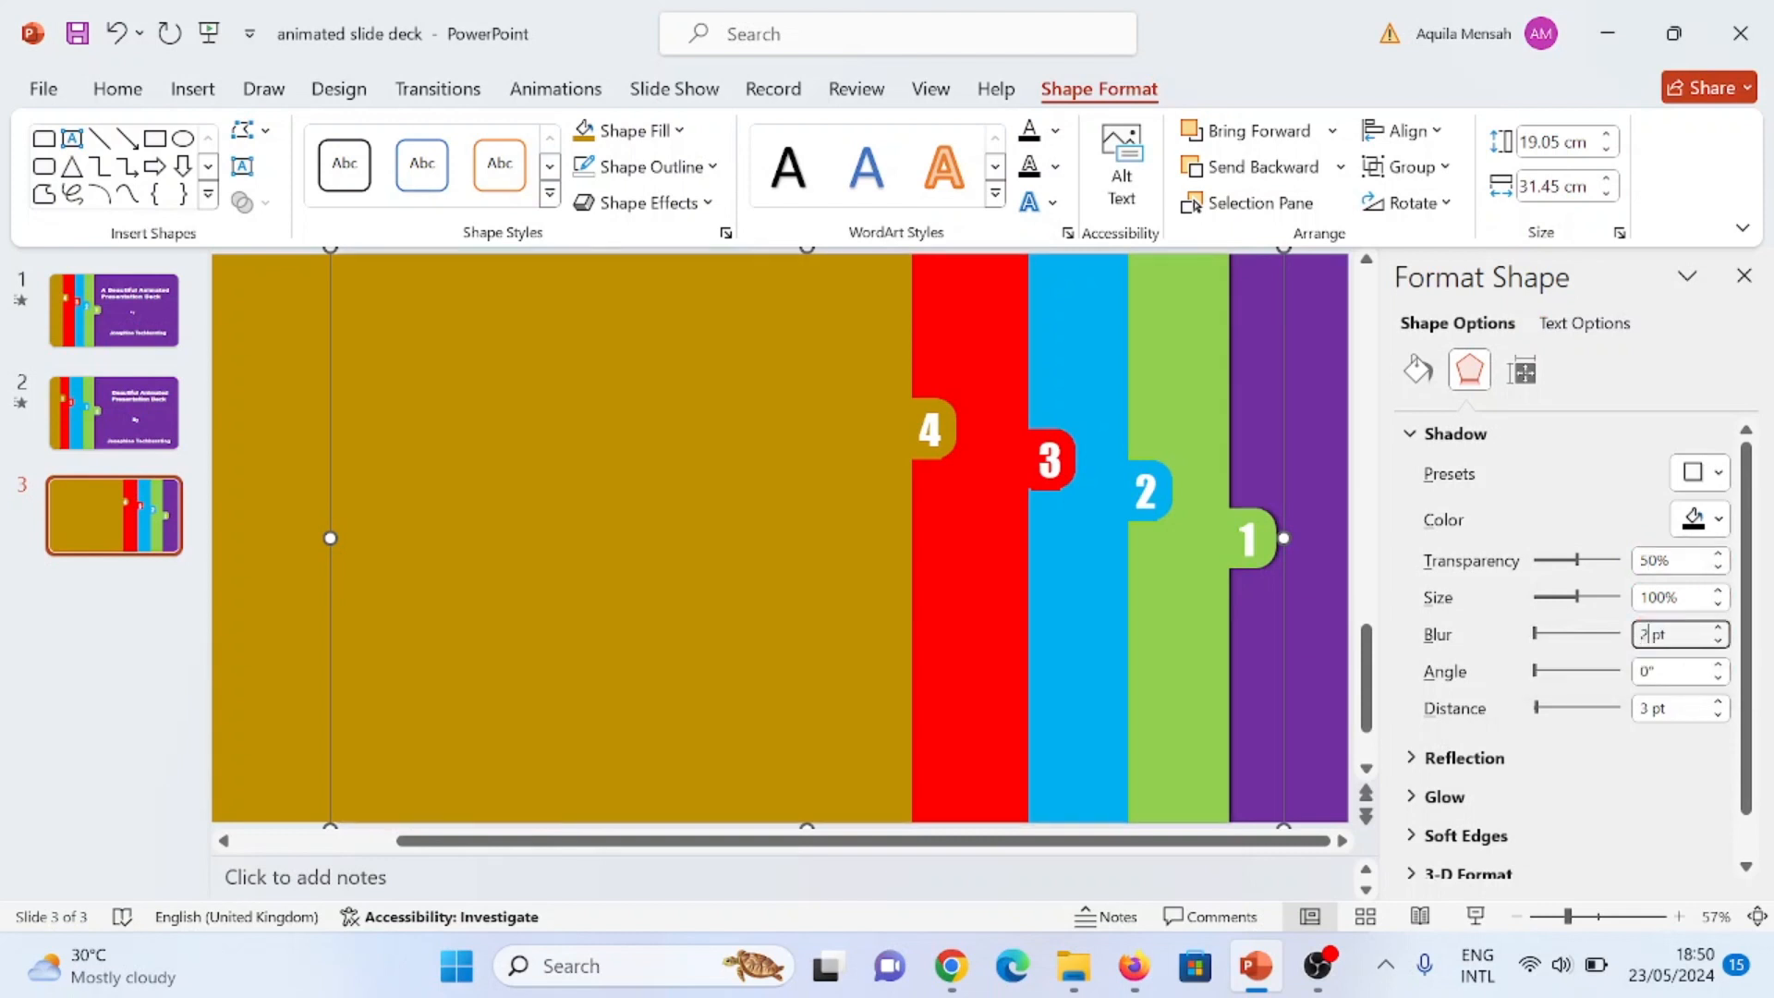
type("0")
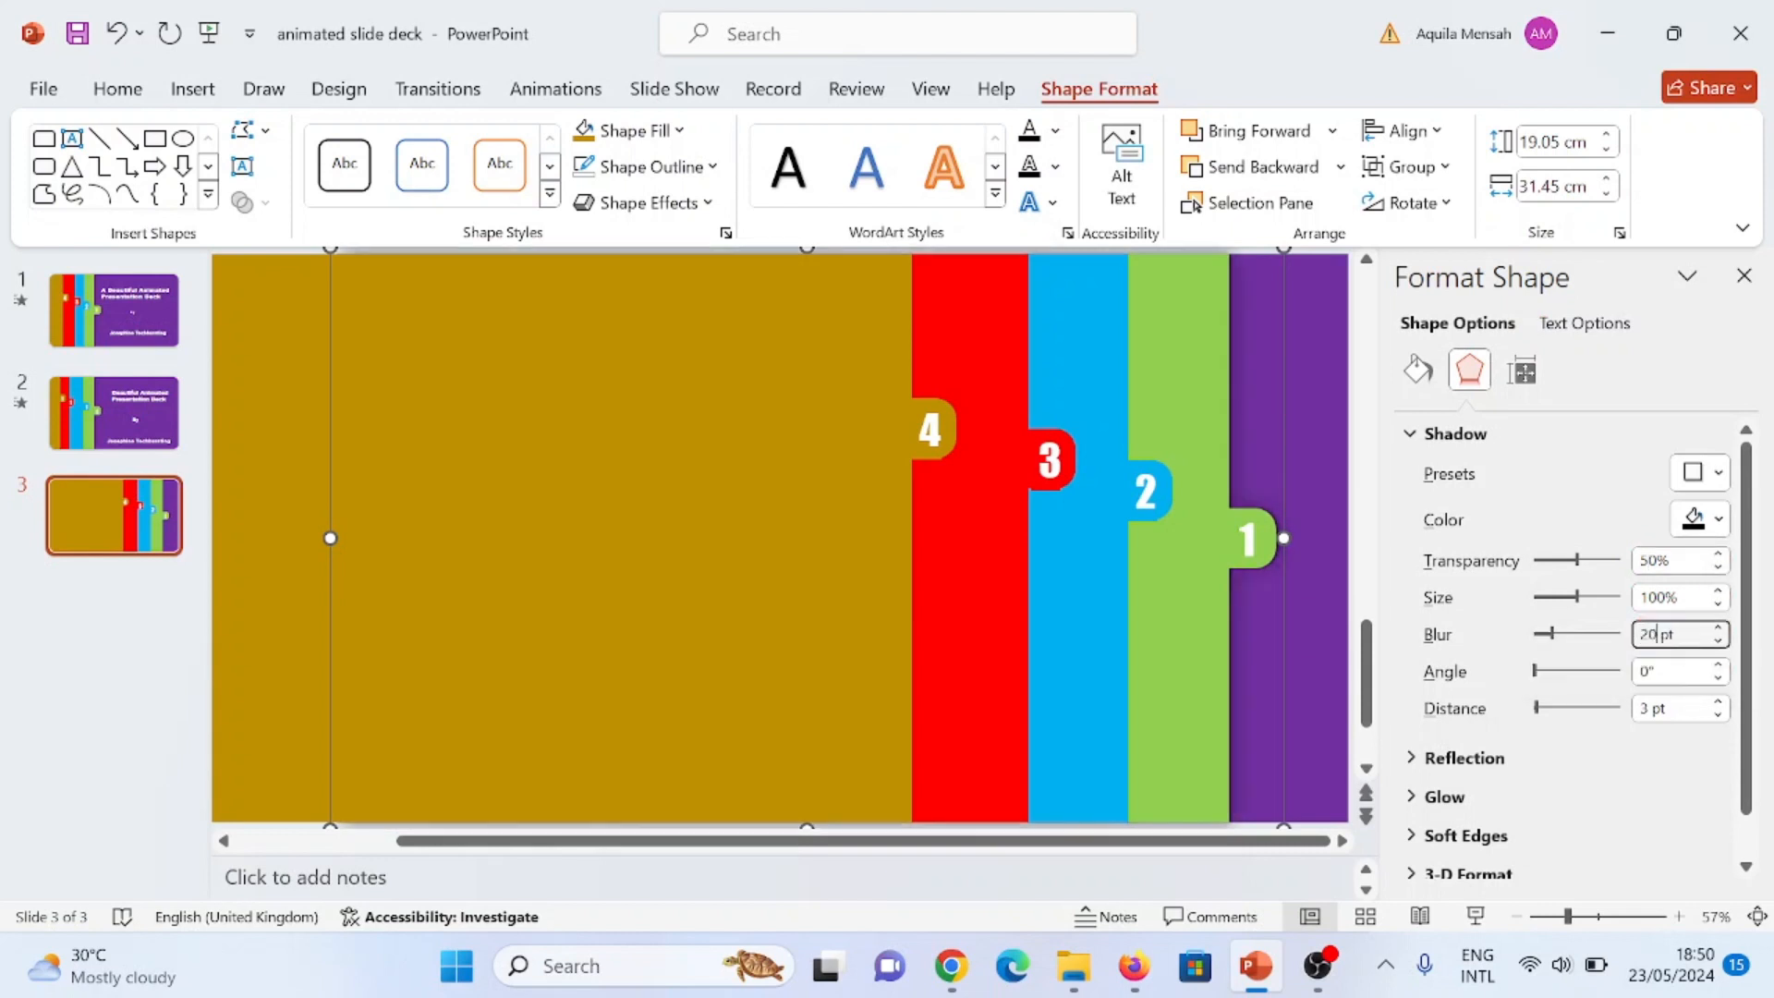
left_click(1658, 635)
left_click(1646, 708)
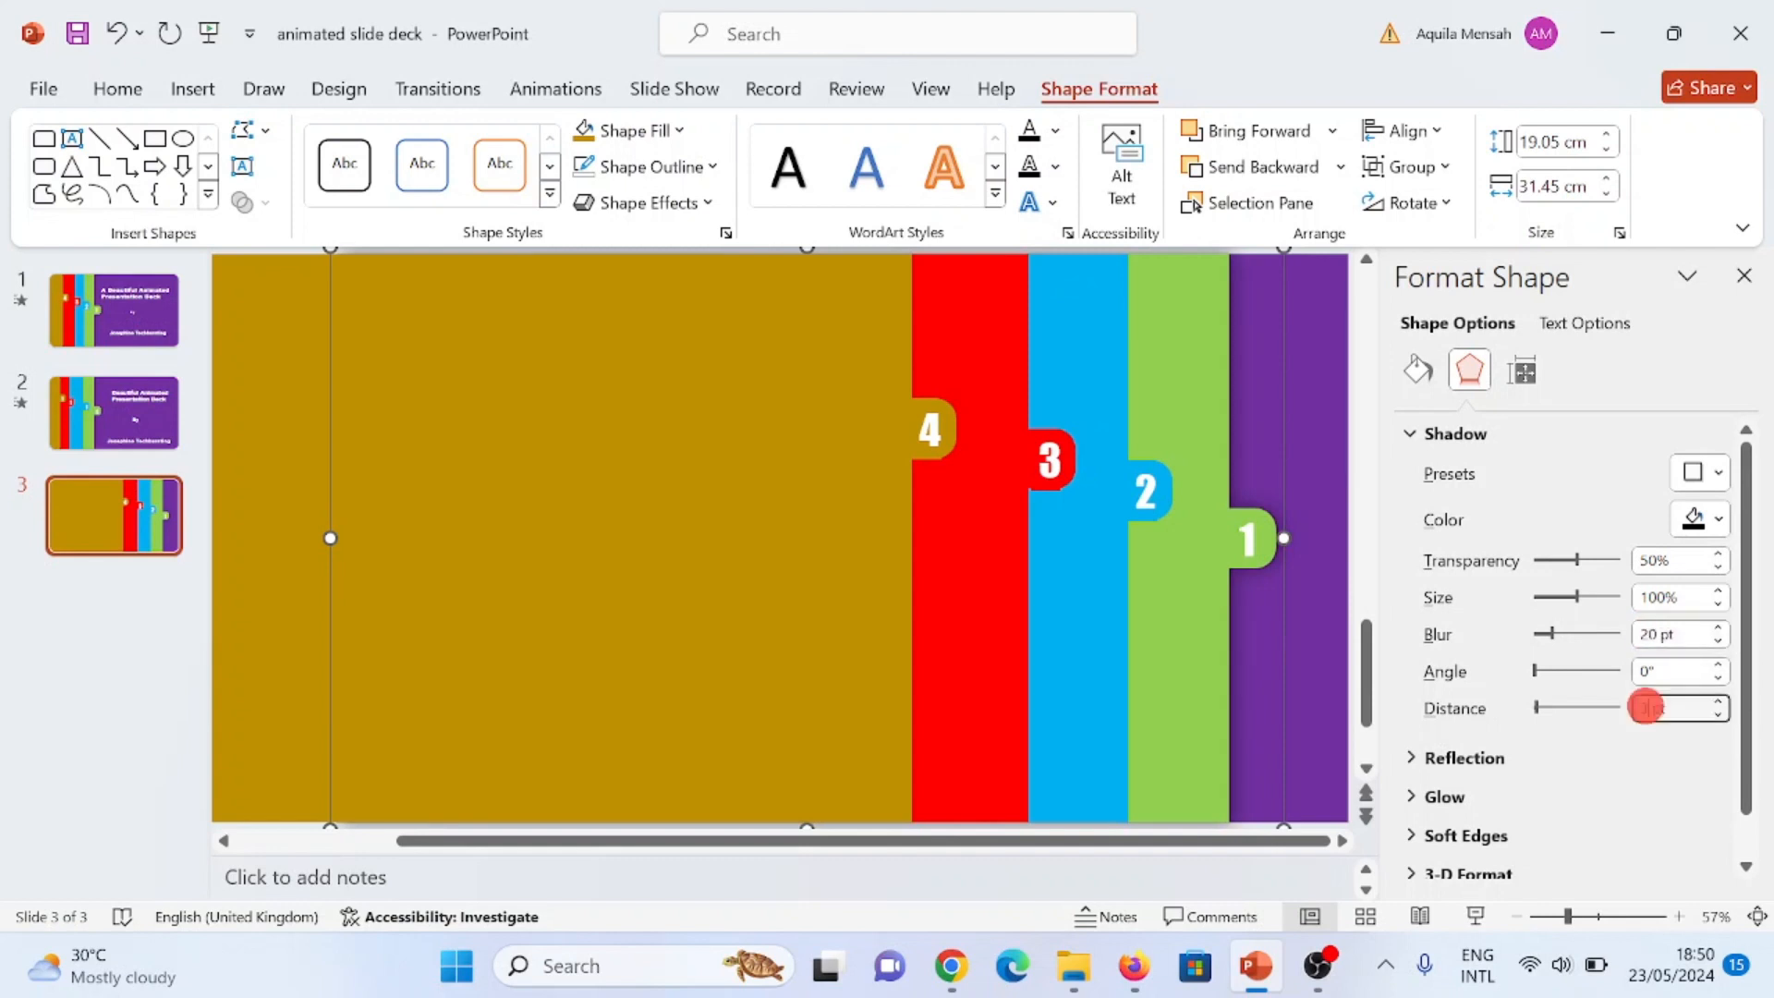
key("BackSpace")
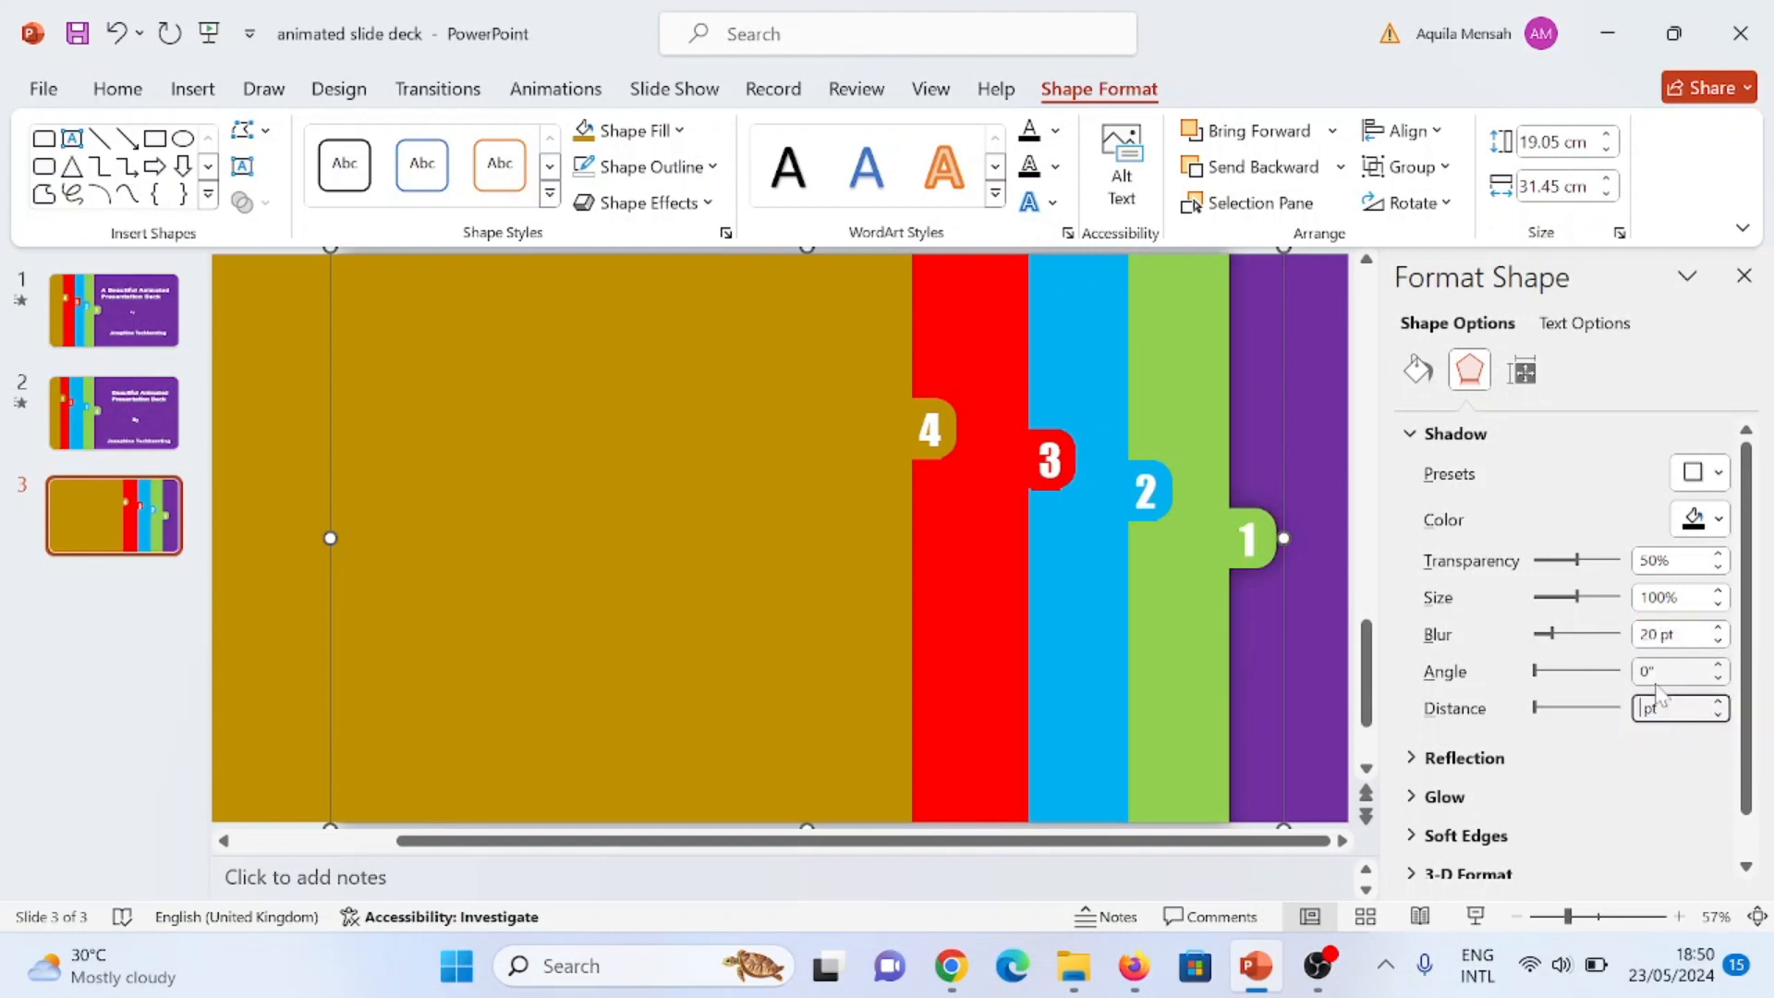
type("7")
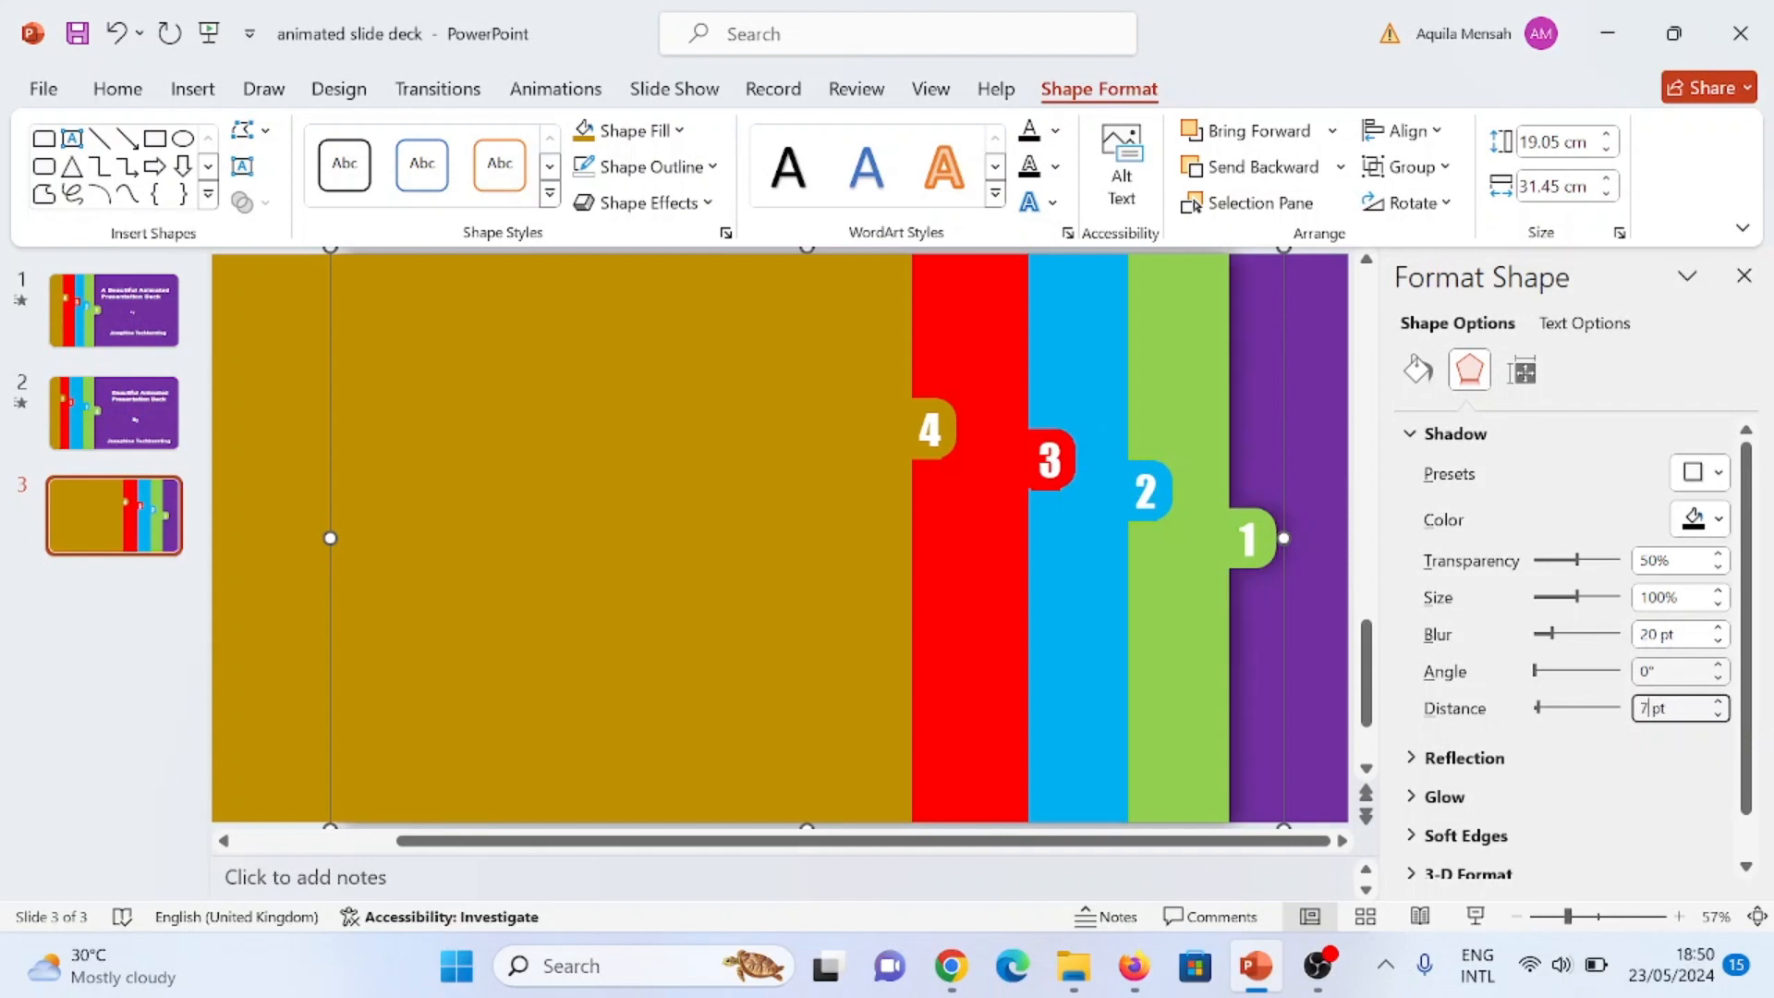
Step: Apply the outer shadow preset Offset: Right to the light blue panel group
left_click(1688, 339)
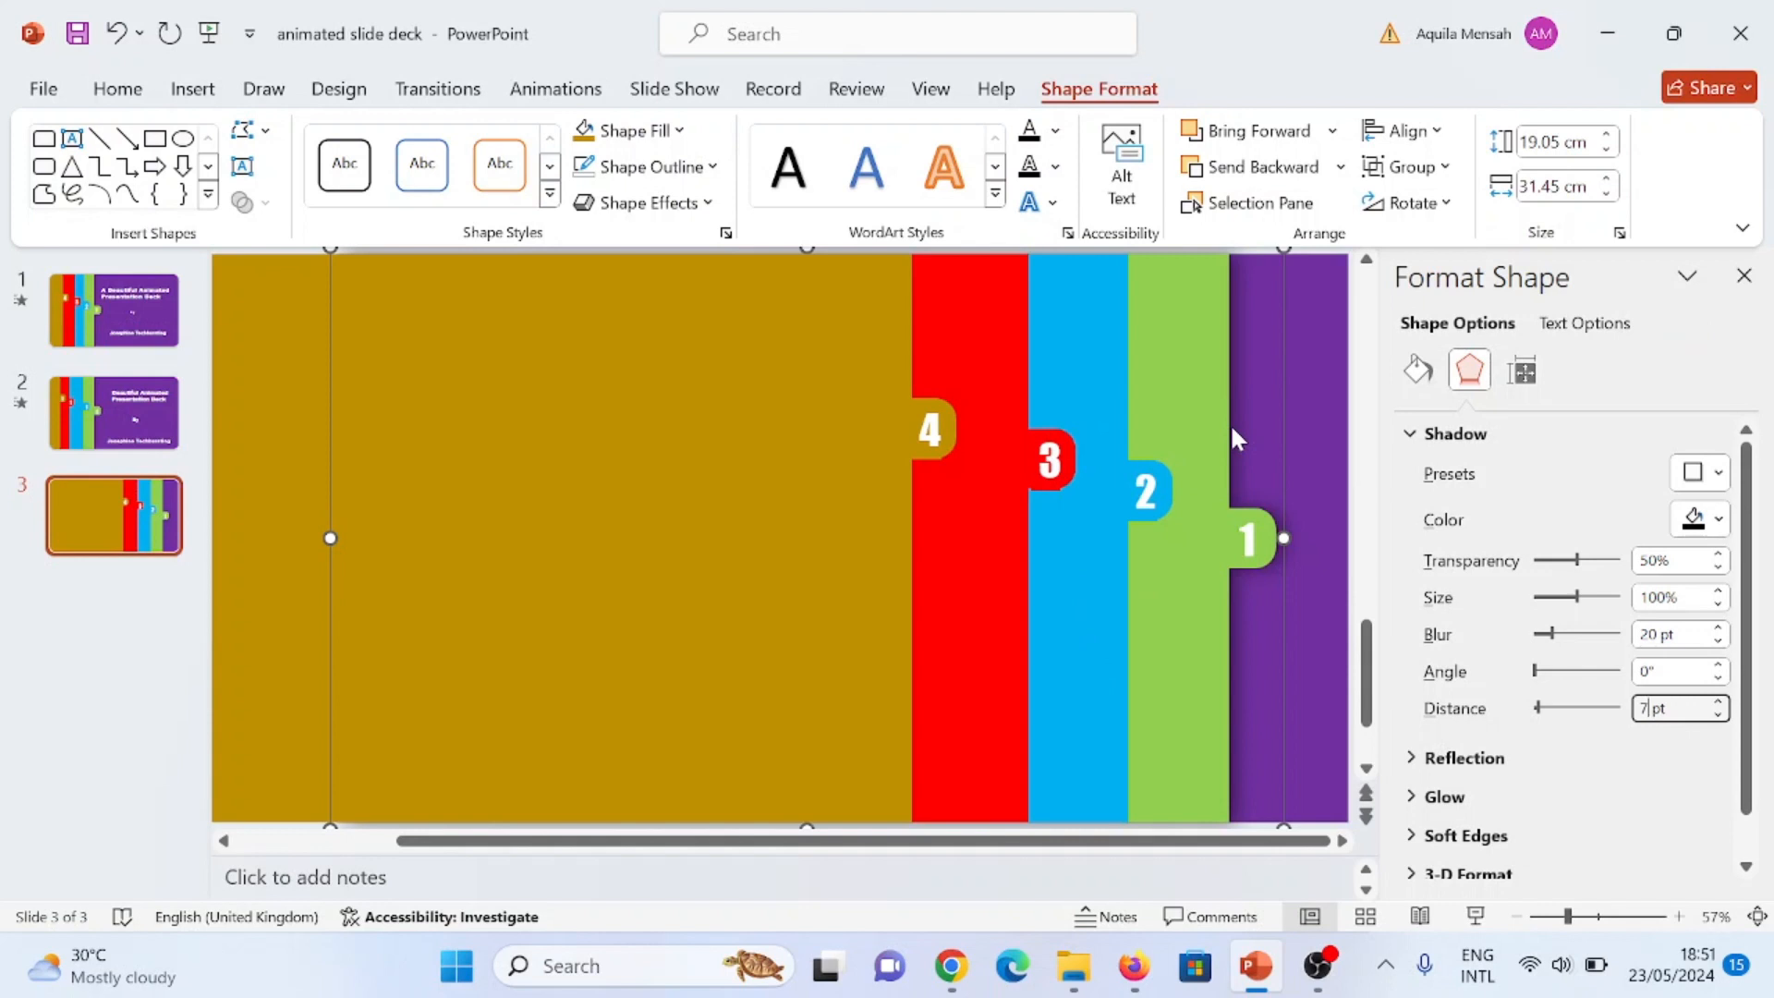
left_click(1106, 612)
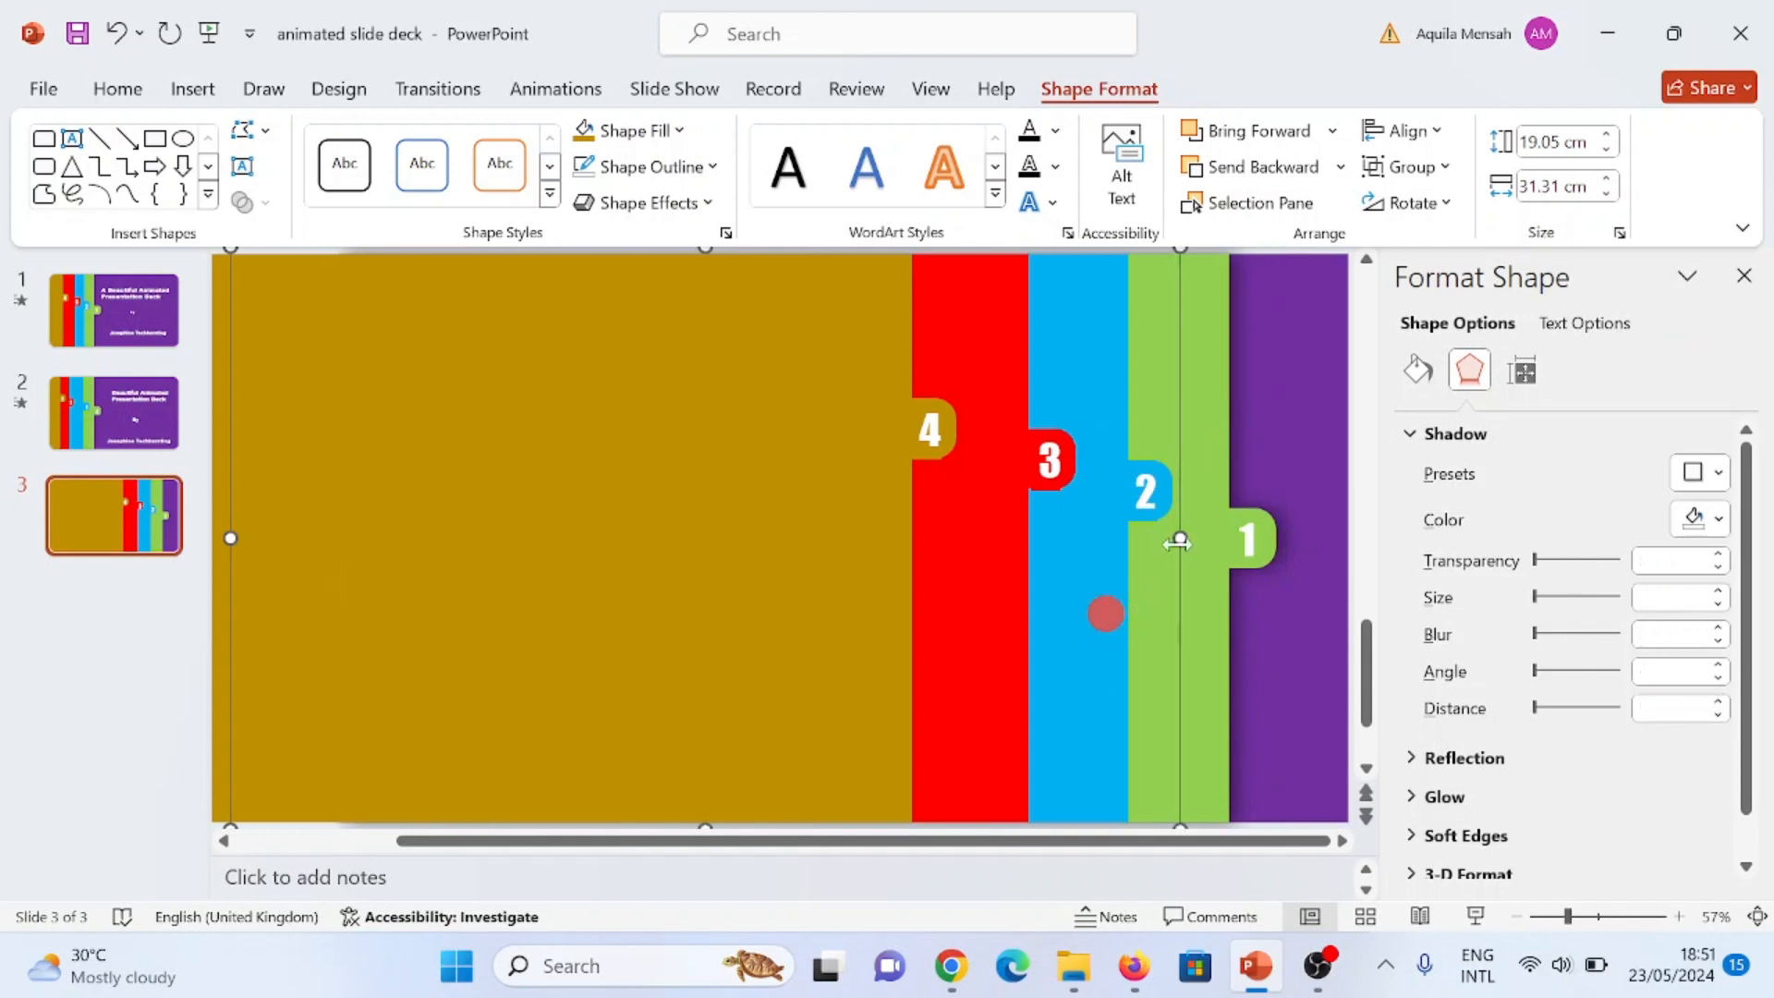
left_click(1717, 473)
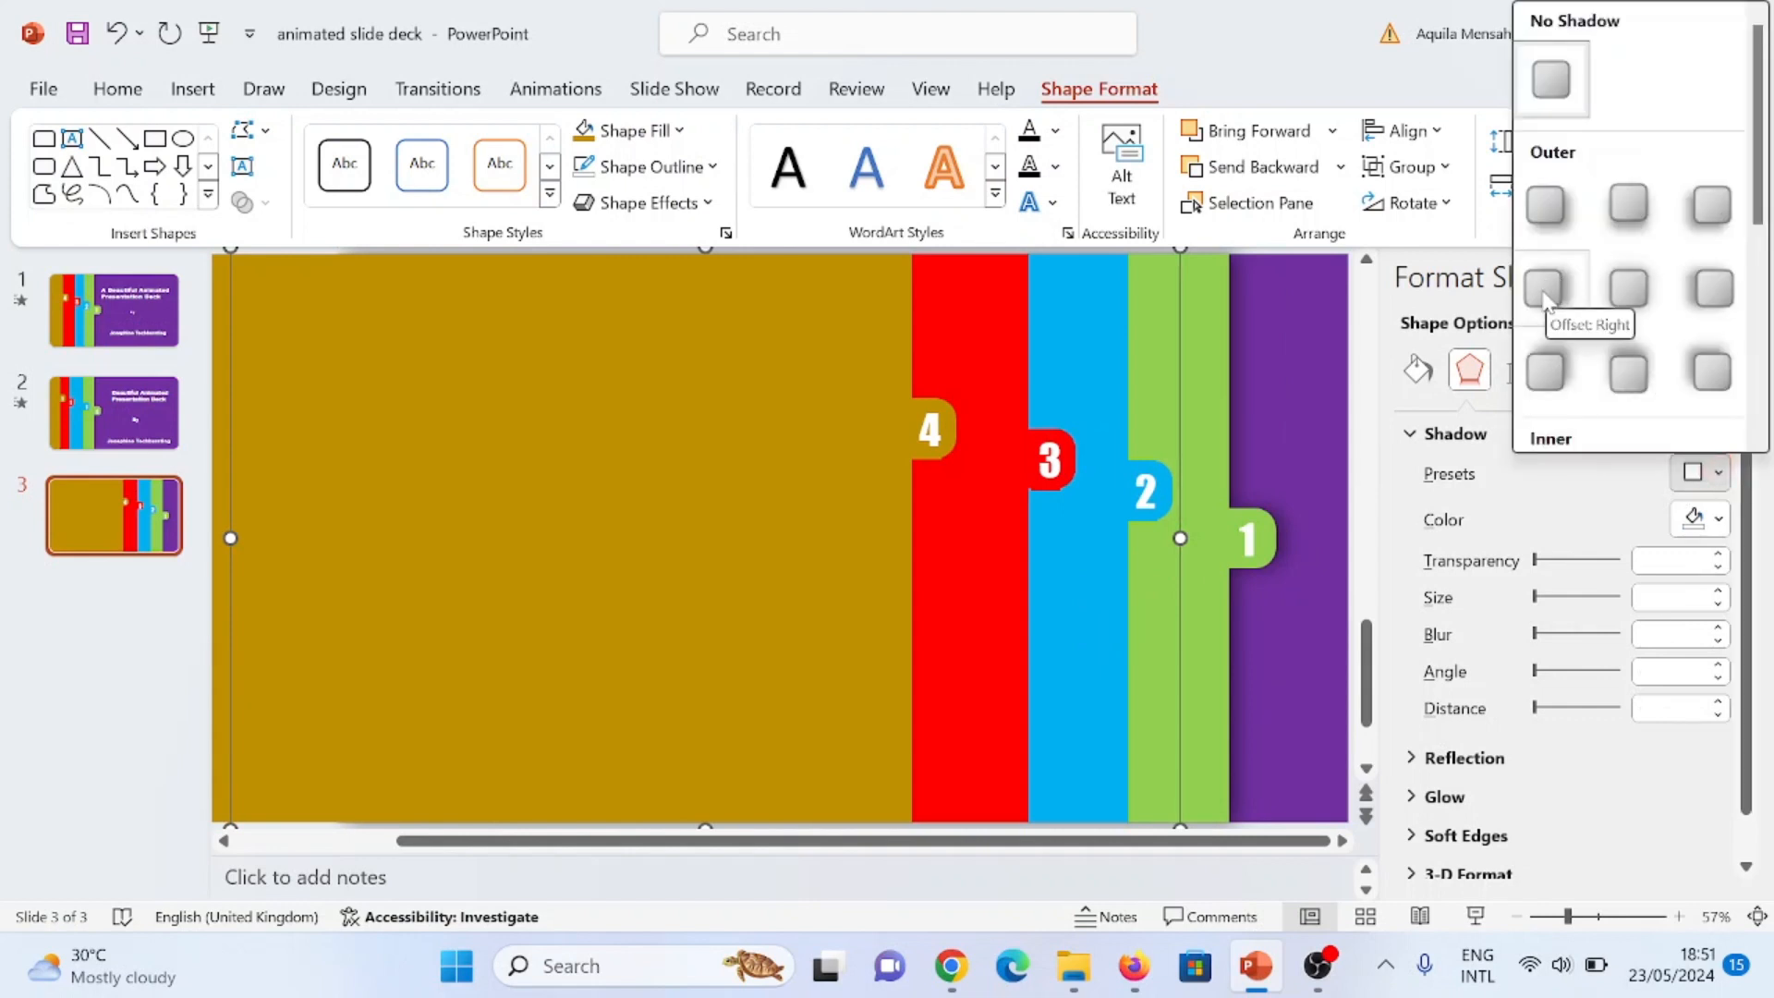
left_click(1551, 291)
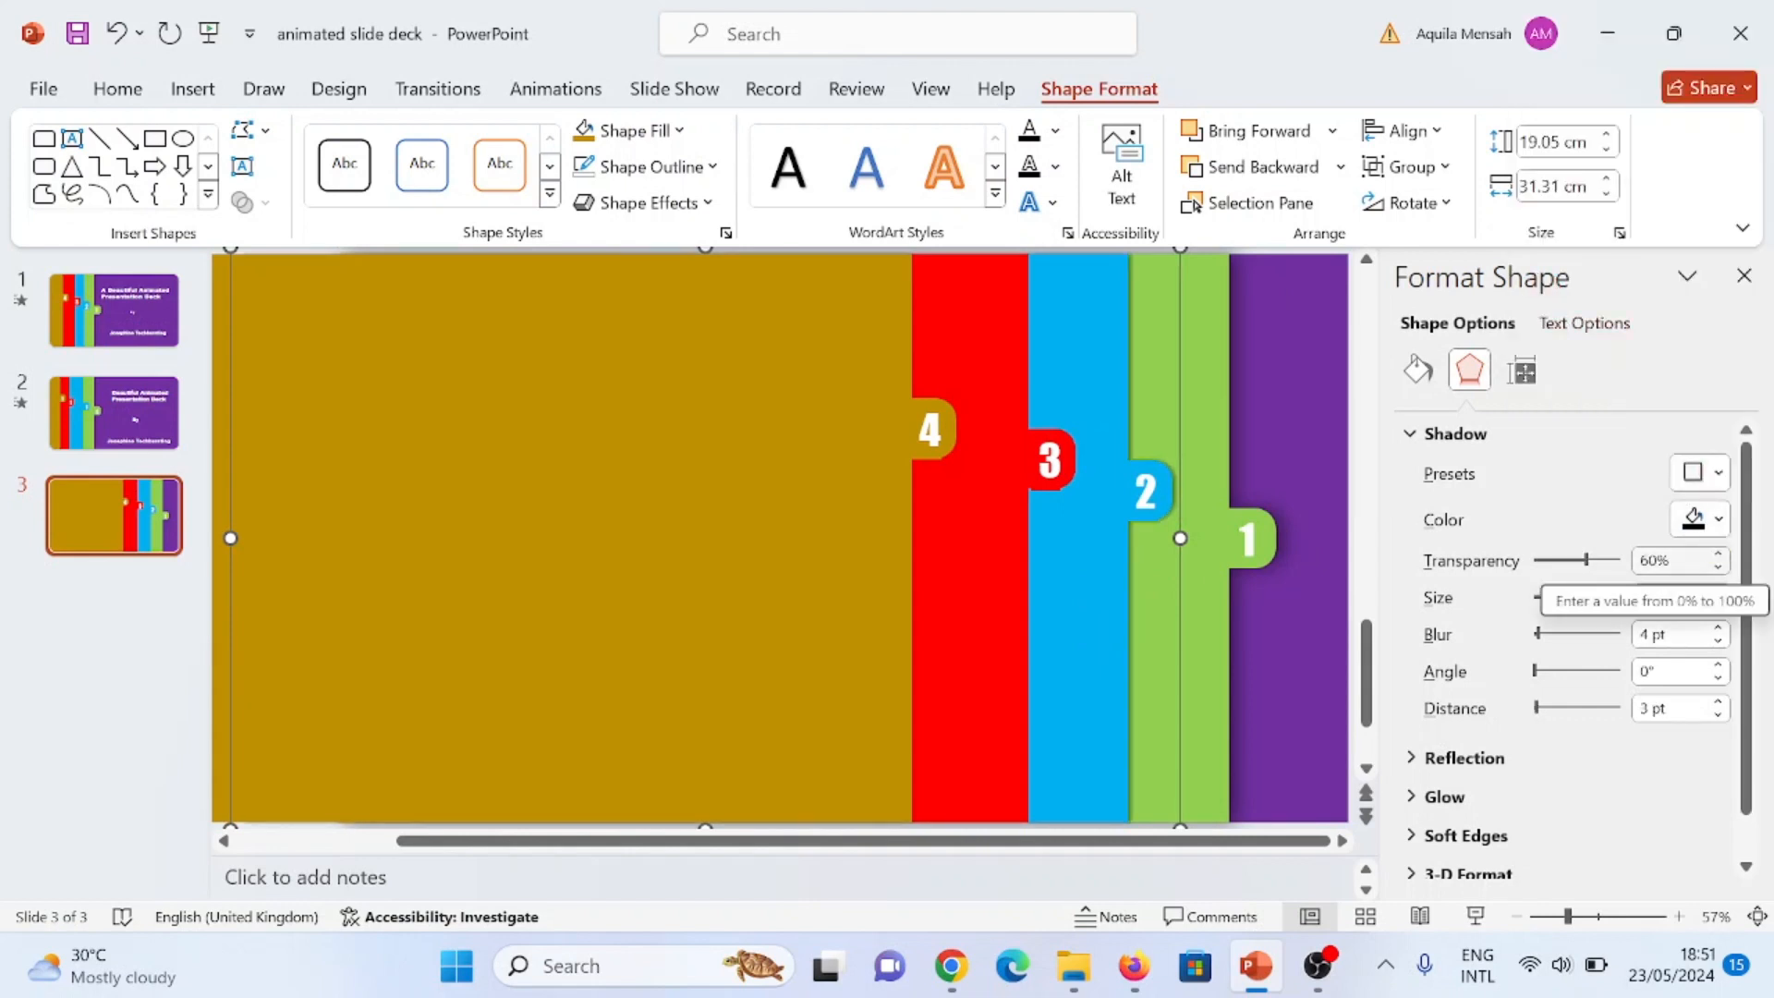
Step: Set the light blue panel's shadow to 50% transparency, 20 pt blur and 7 pt distance
left_click(1644, 559)
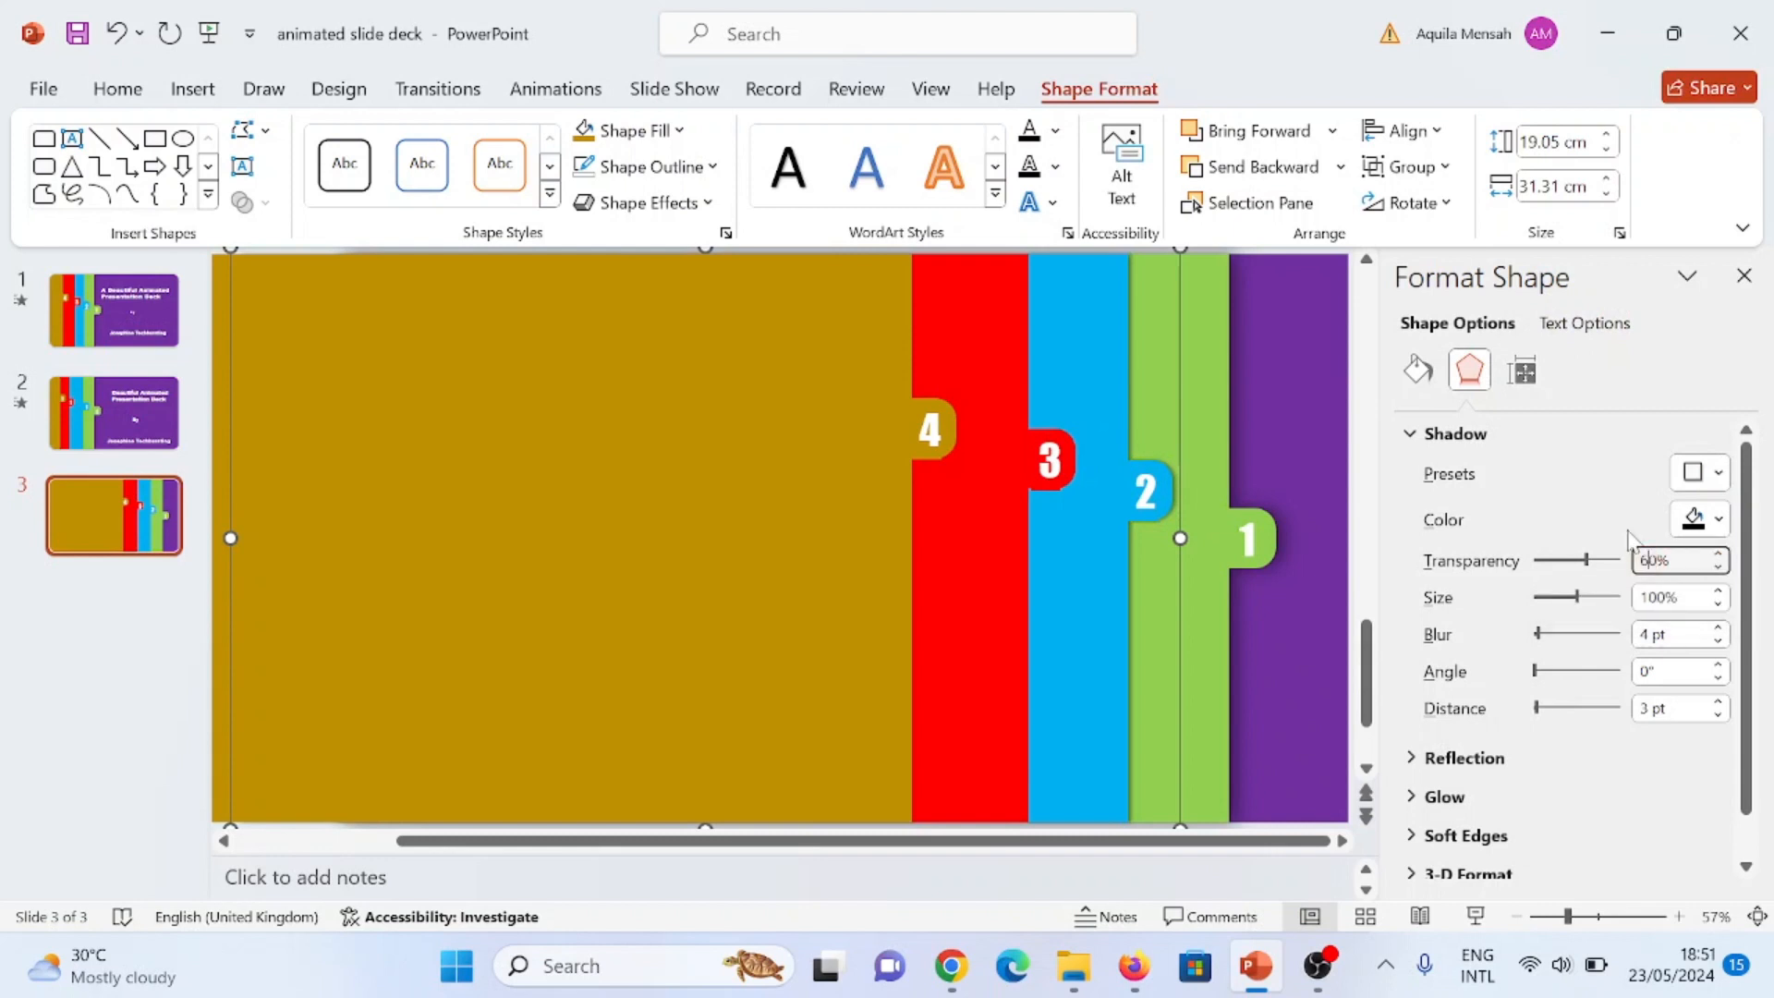
key("BackSpace")
key("Return")
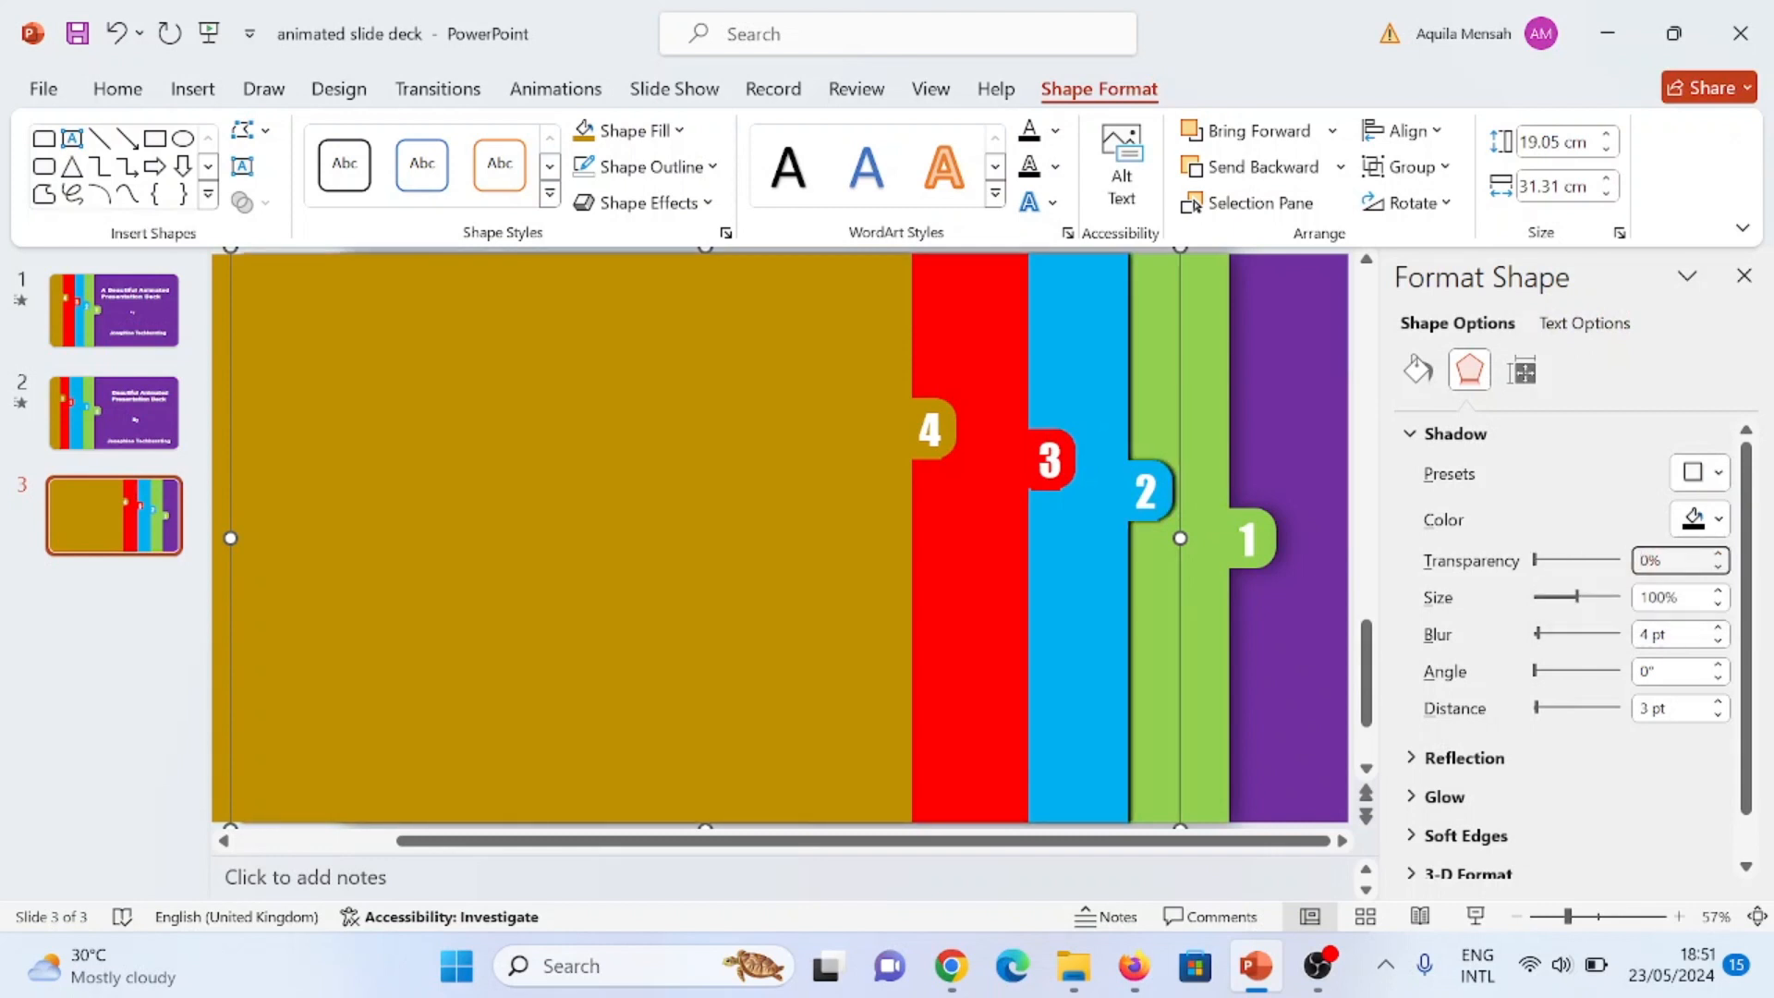
type("5")
key("Return")
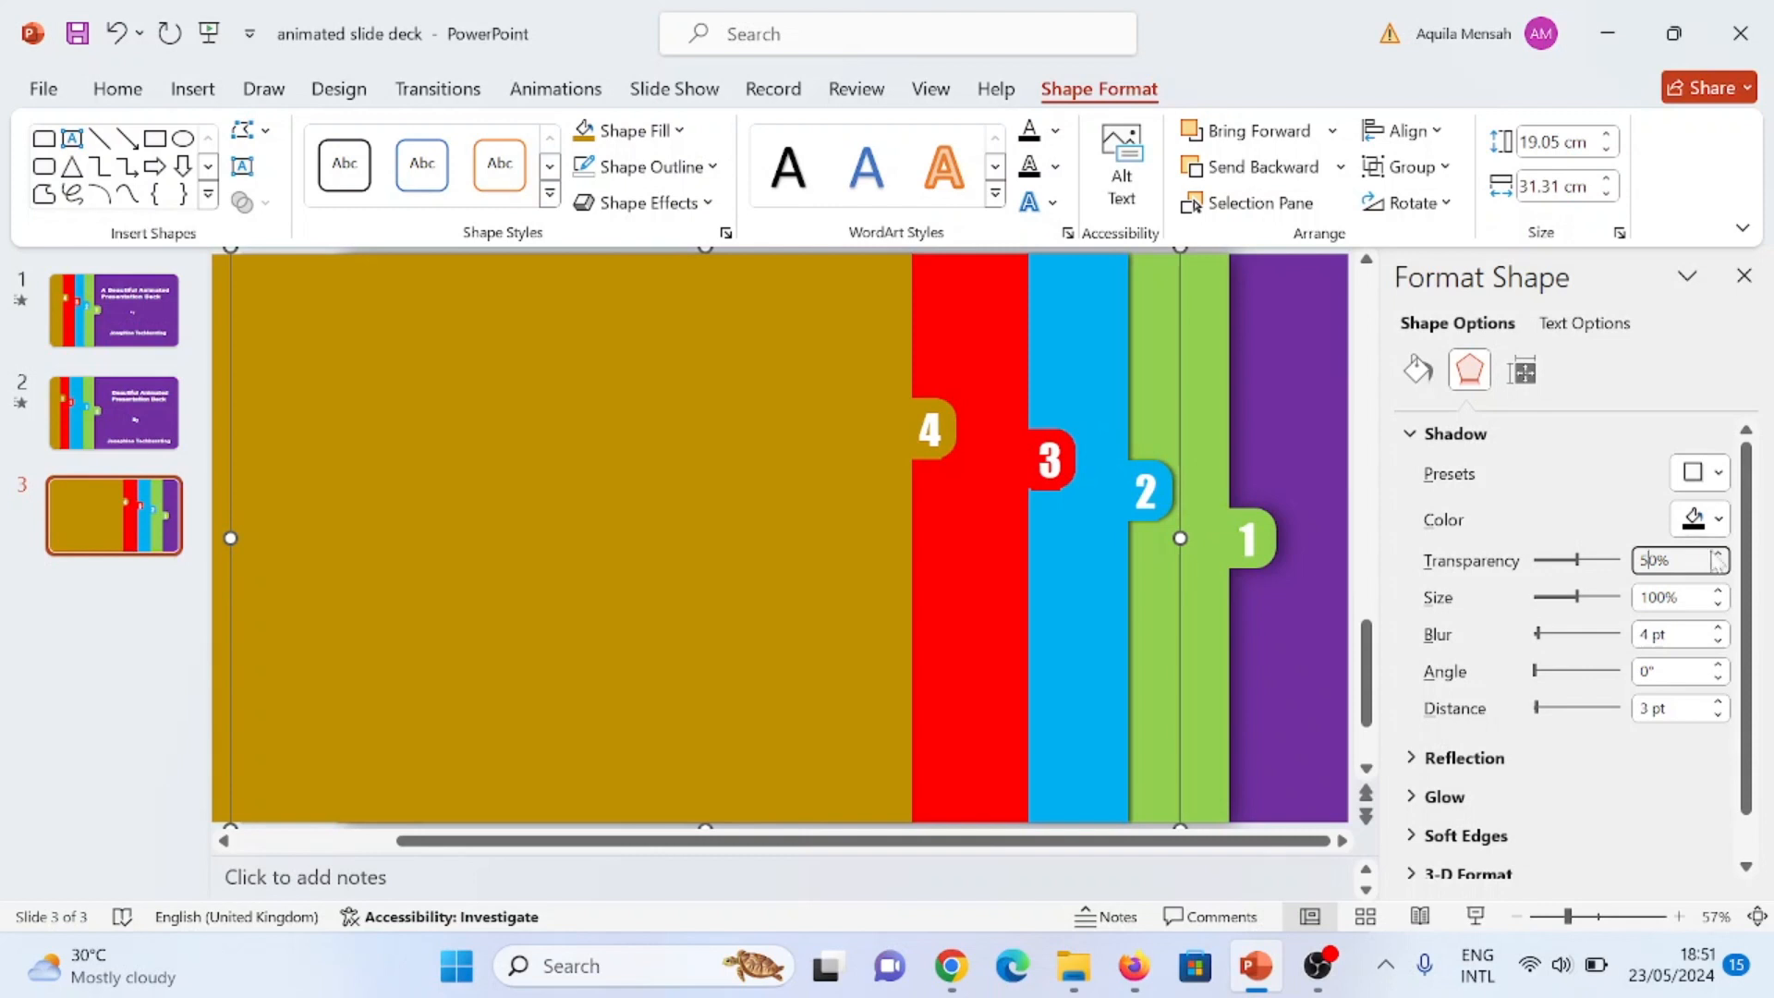
left_click(1647, 634)
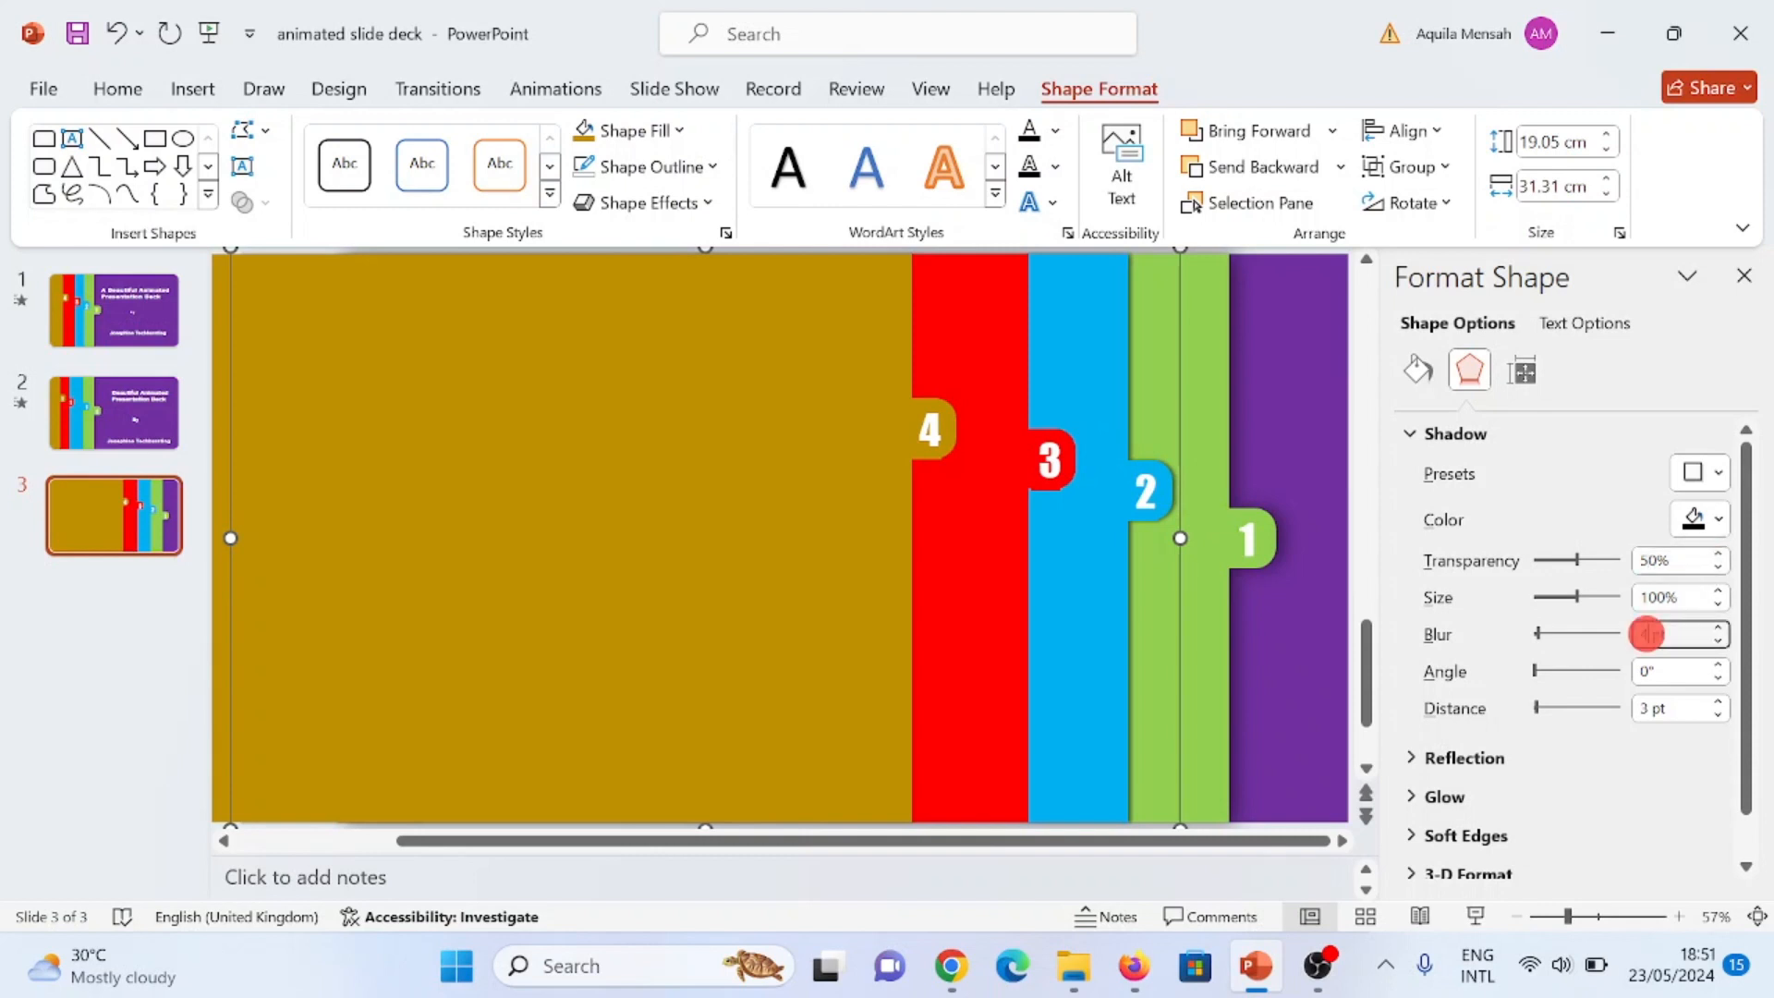
key("BackSpace")
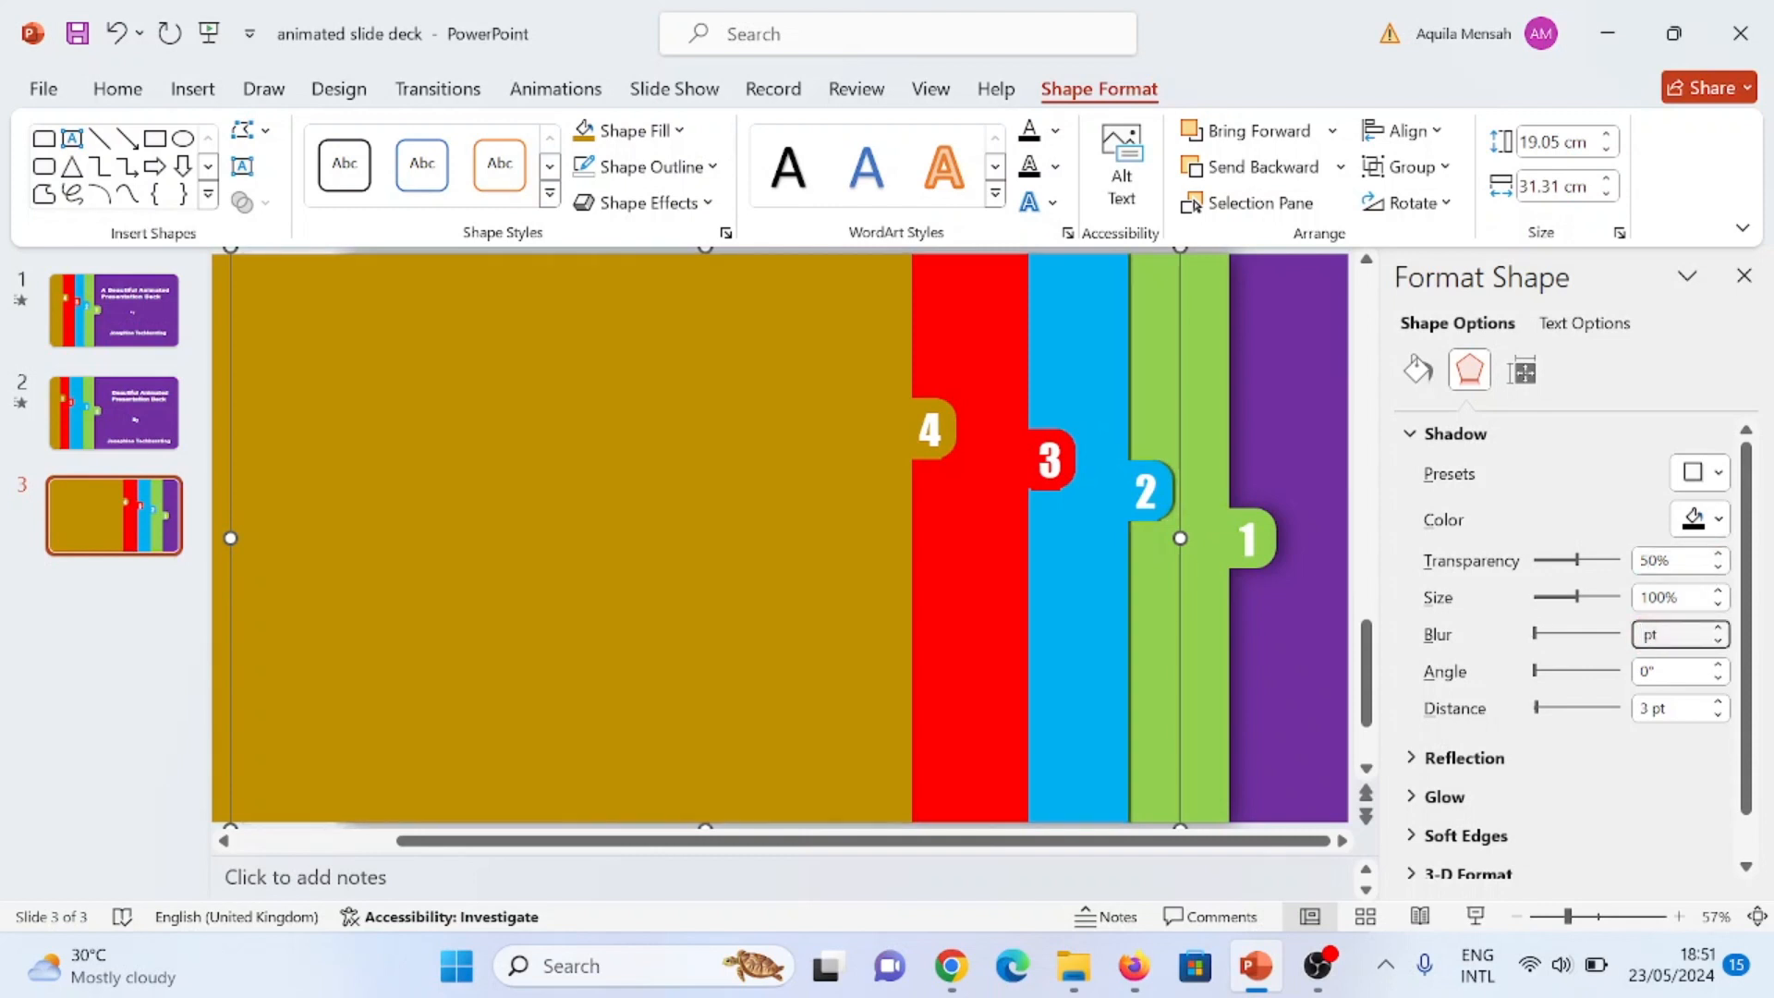
type("20")
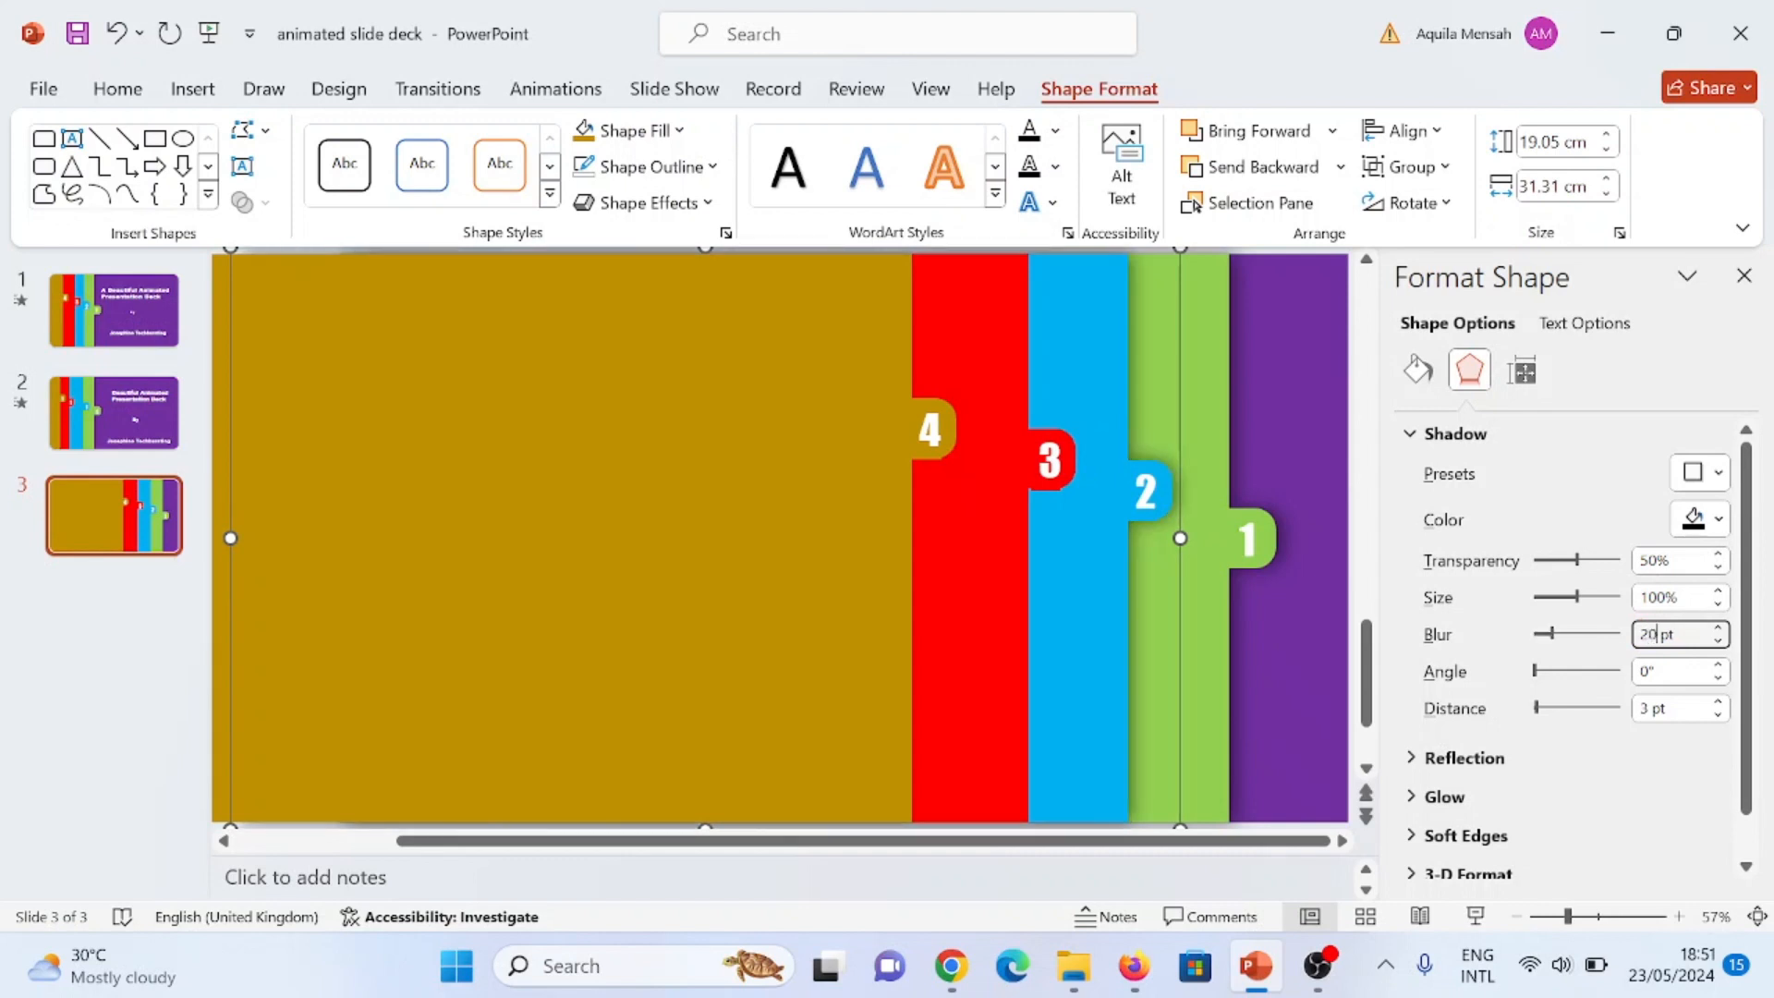
left_click(1645, 708)
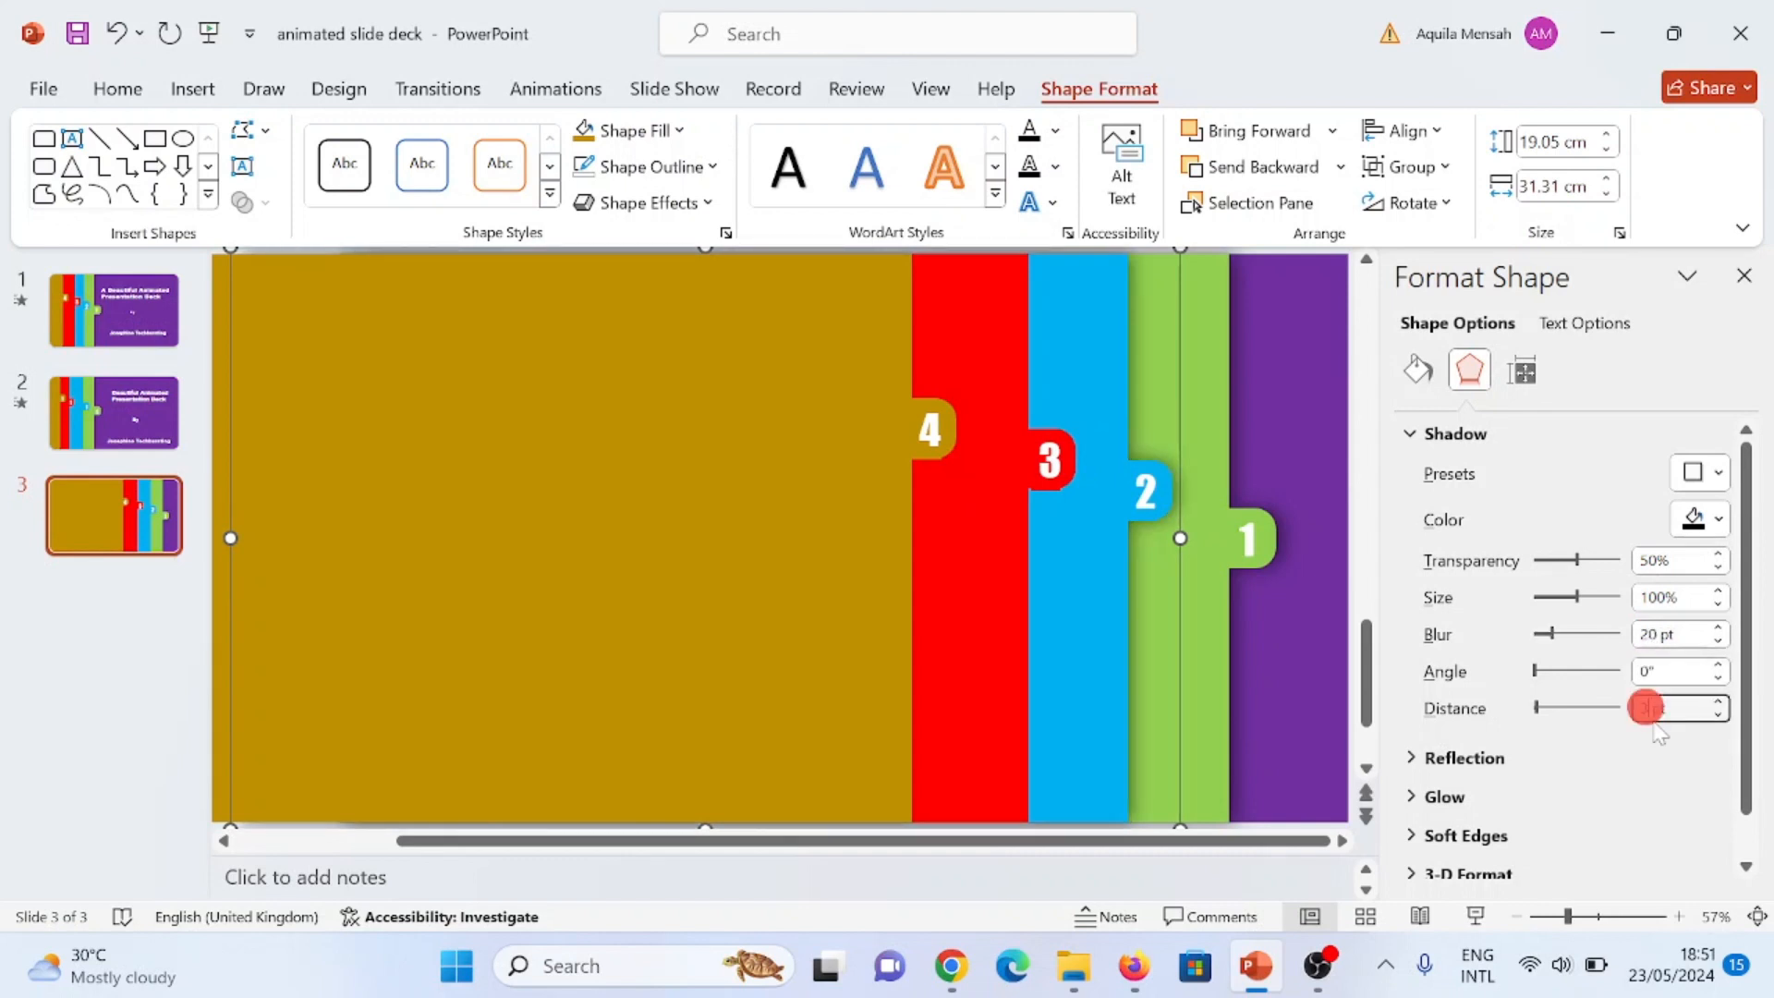
key("BackSpace")
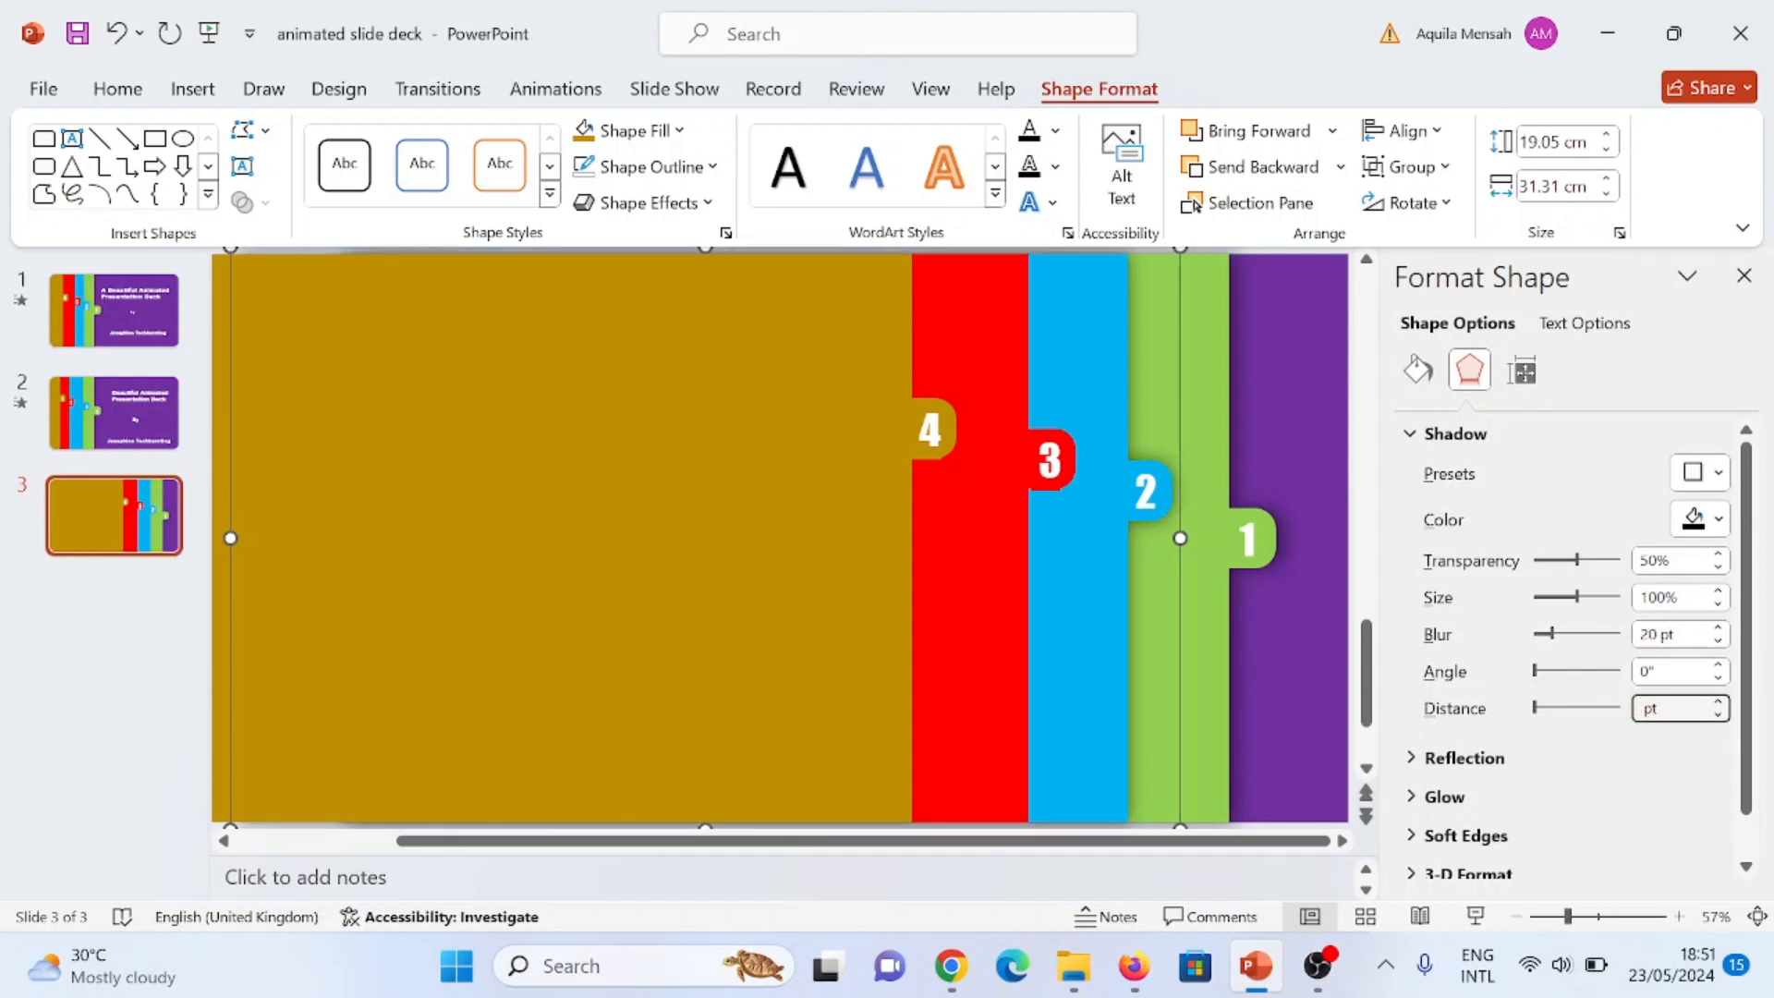
type("7")
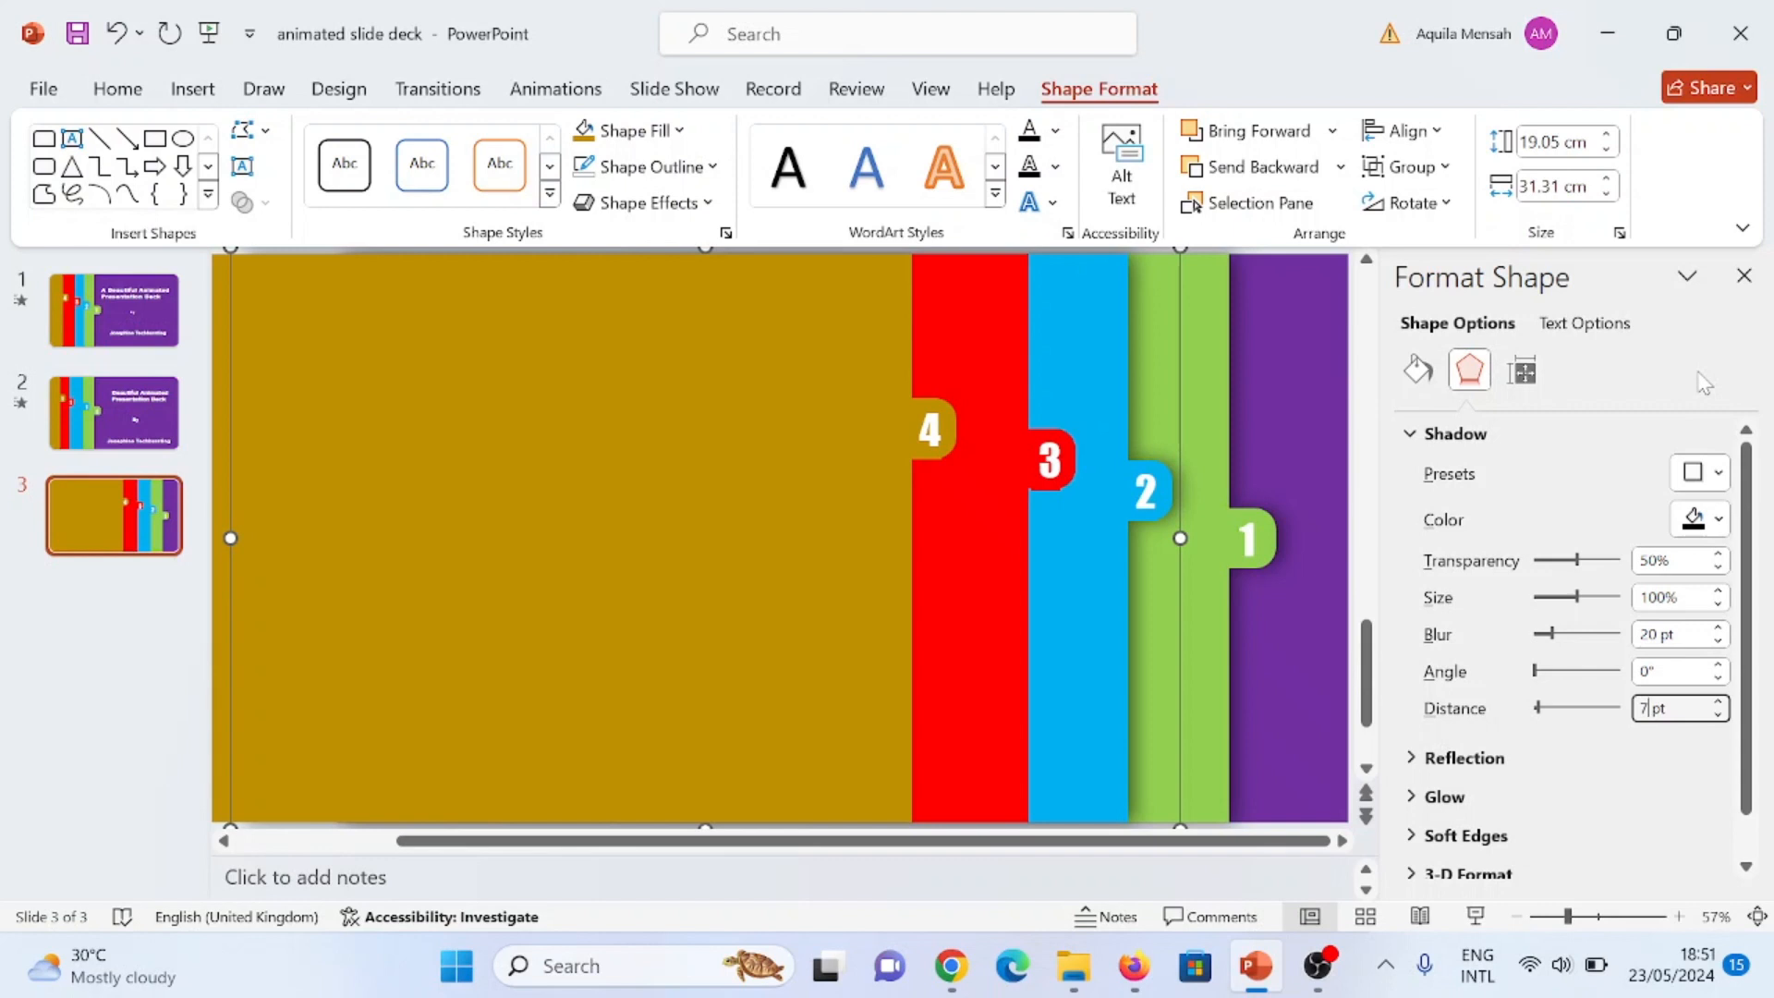
Step: Select all four panel groups and move them together leftward until the red panel begins near the slide's left edge
left_click(1702, 335)
left_click(990, 527)
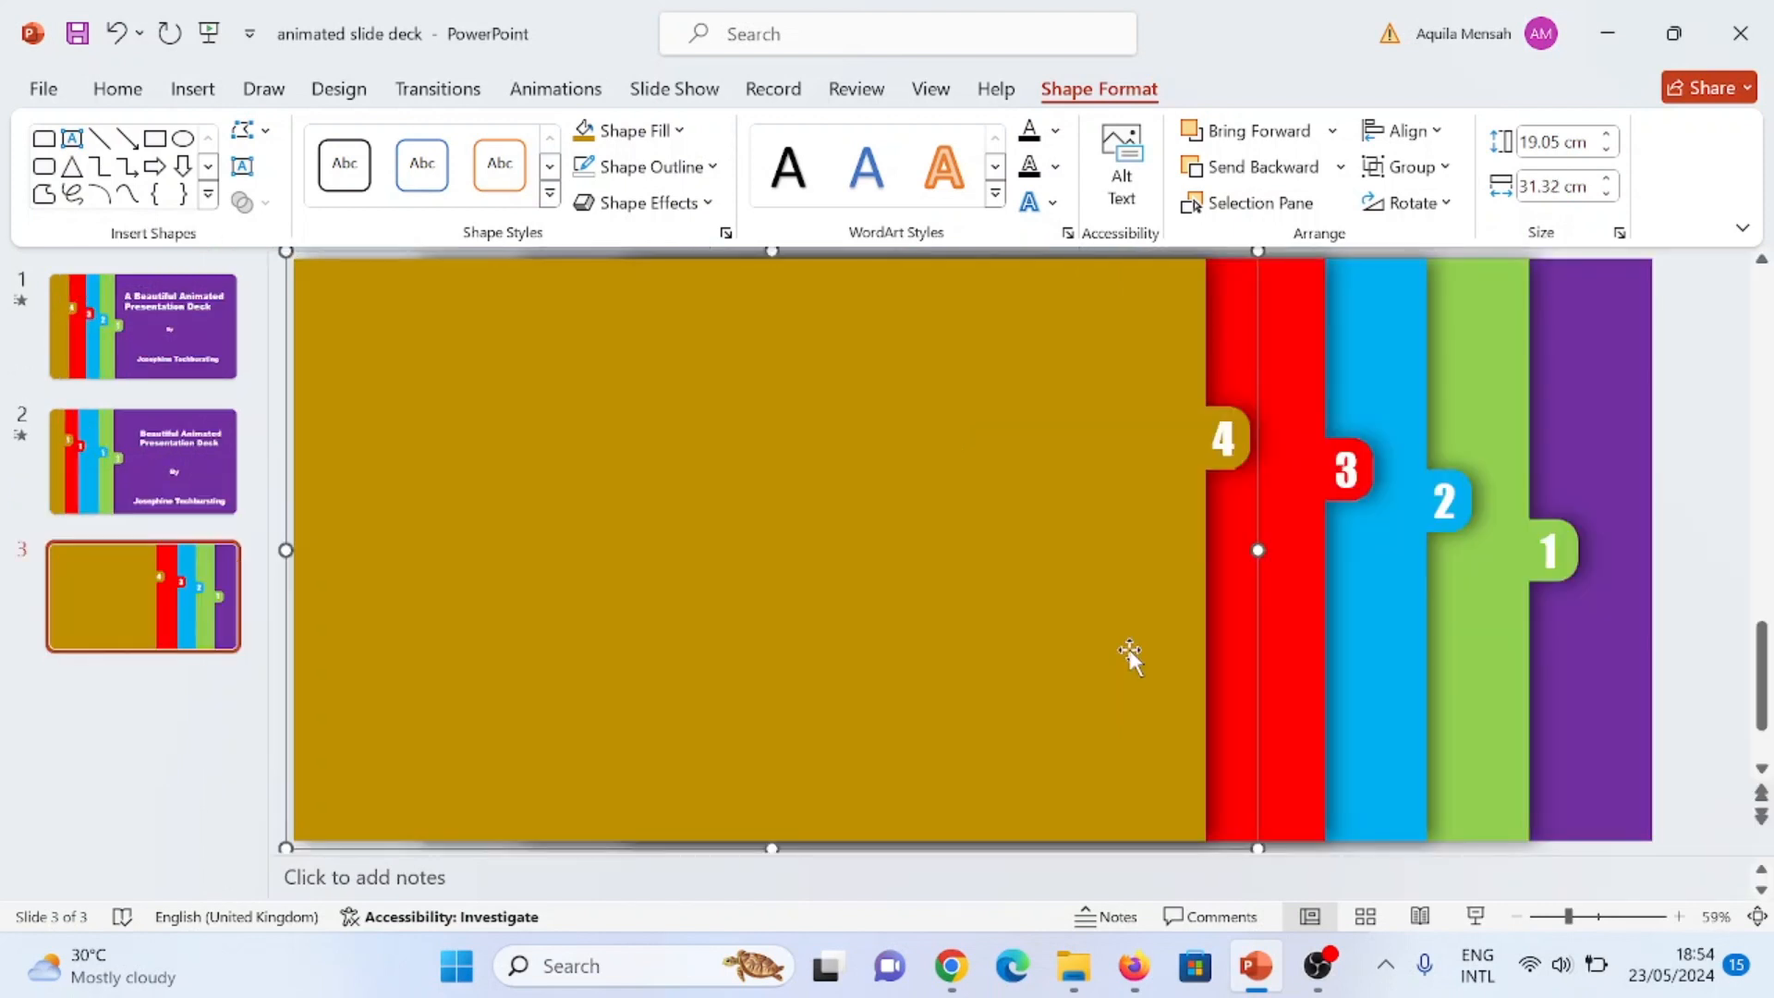
key("ctrl+a")
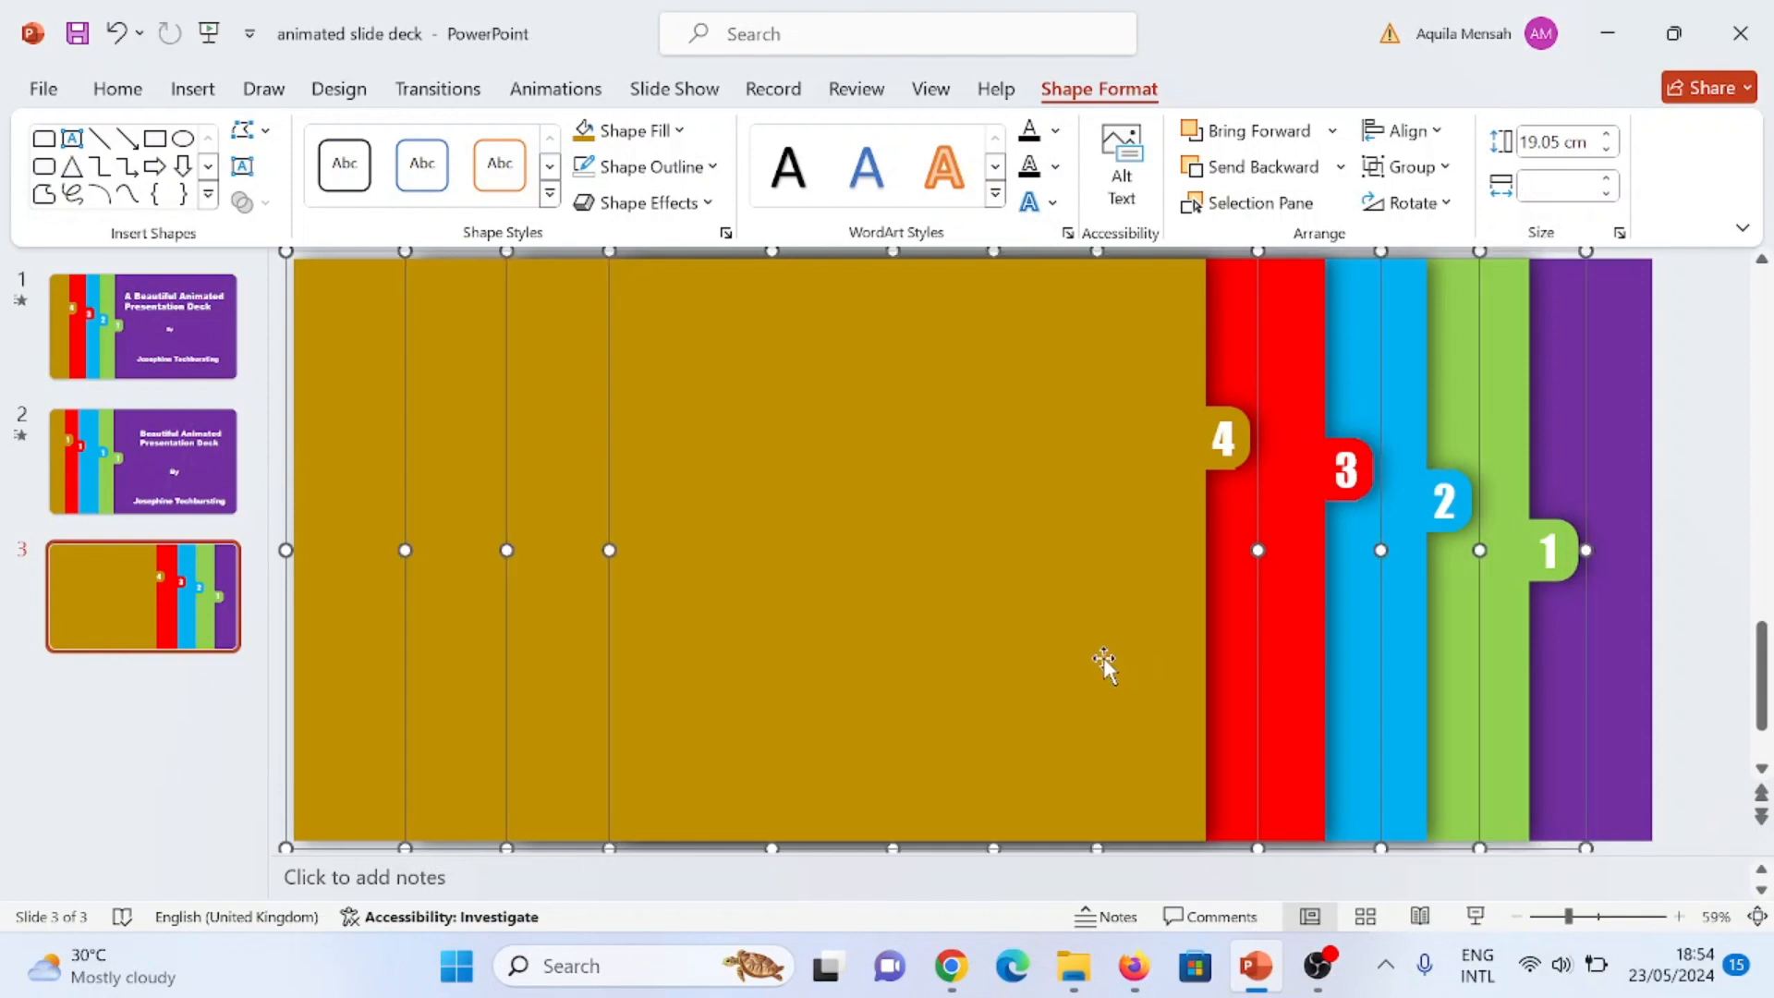
left_click(1084, 538)
left_click_drag(1084, 538, 485, 535)
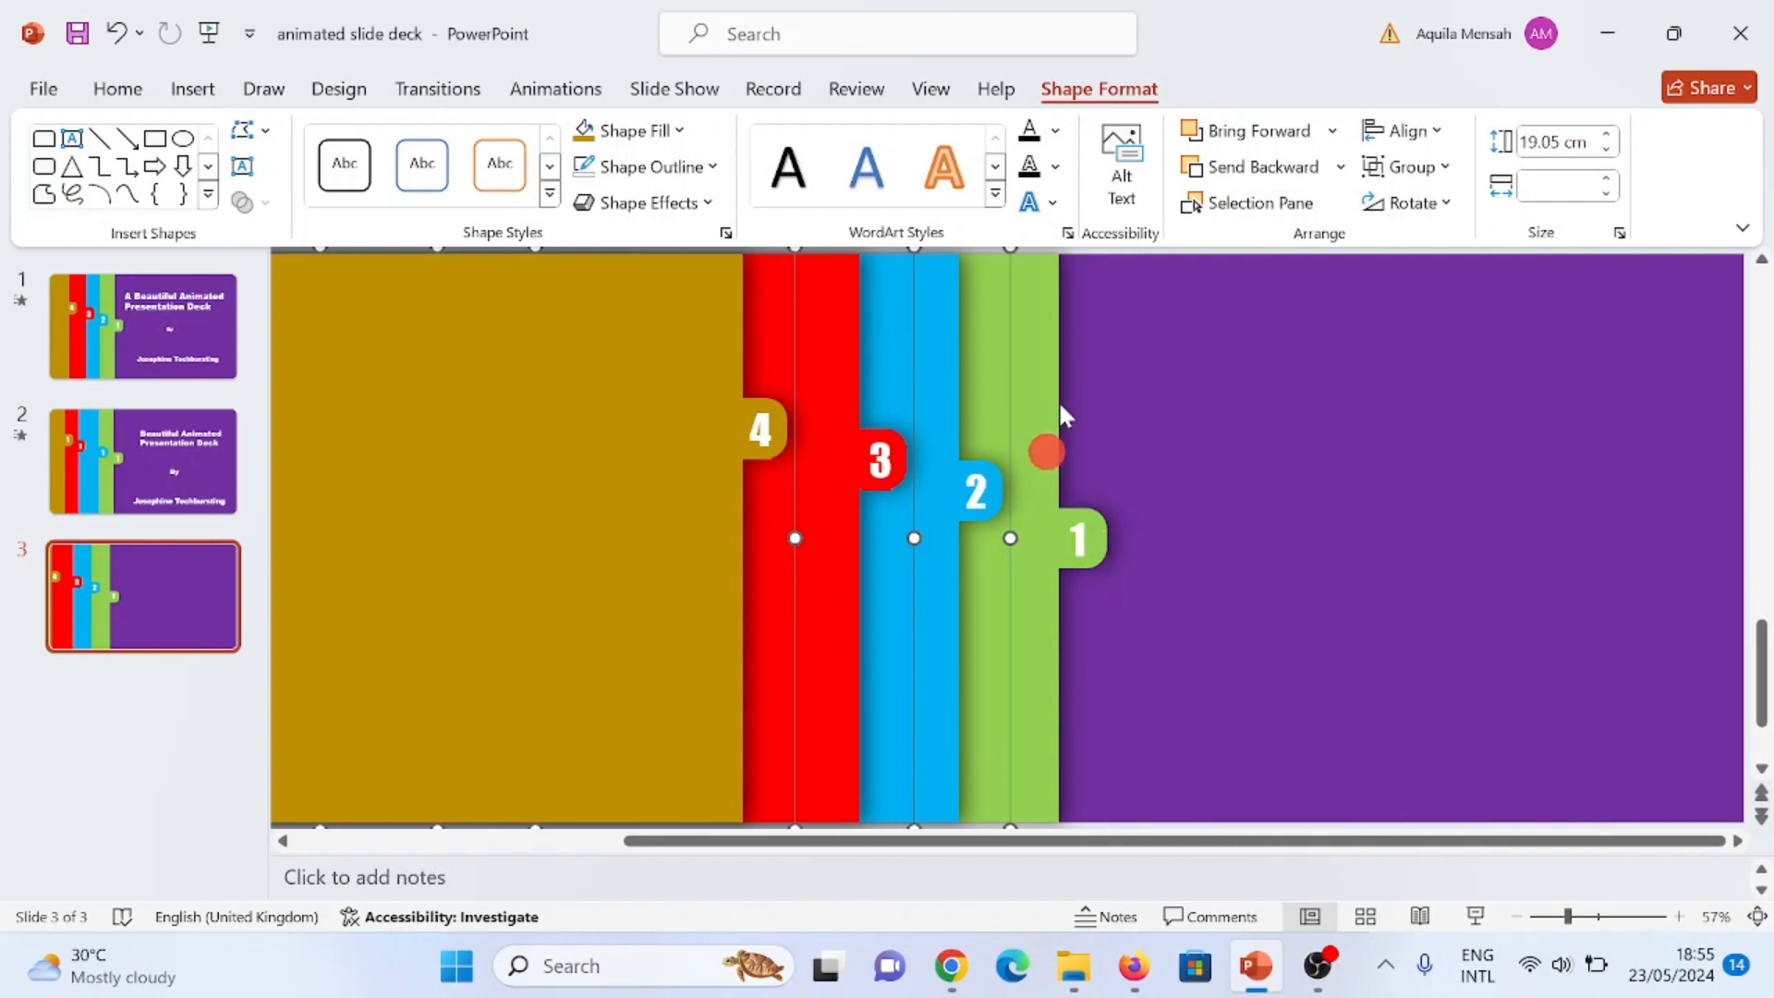
Step: Shift the green panel group slightly rightward, away from the light blue panel
left_click(1048, 365)
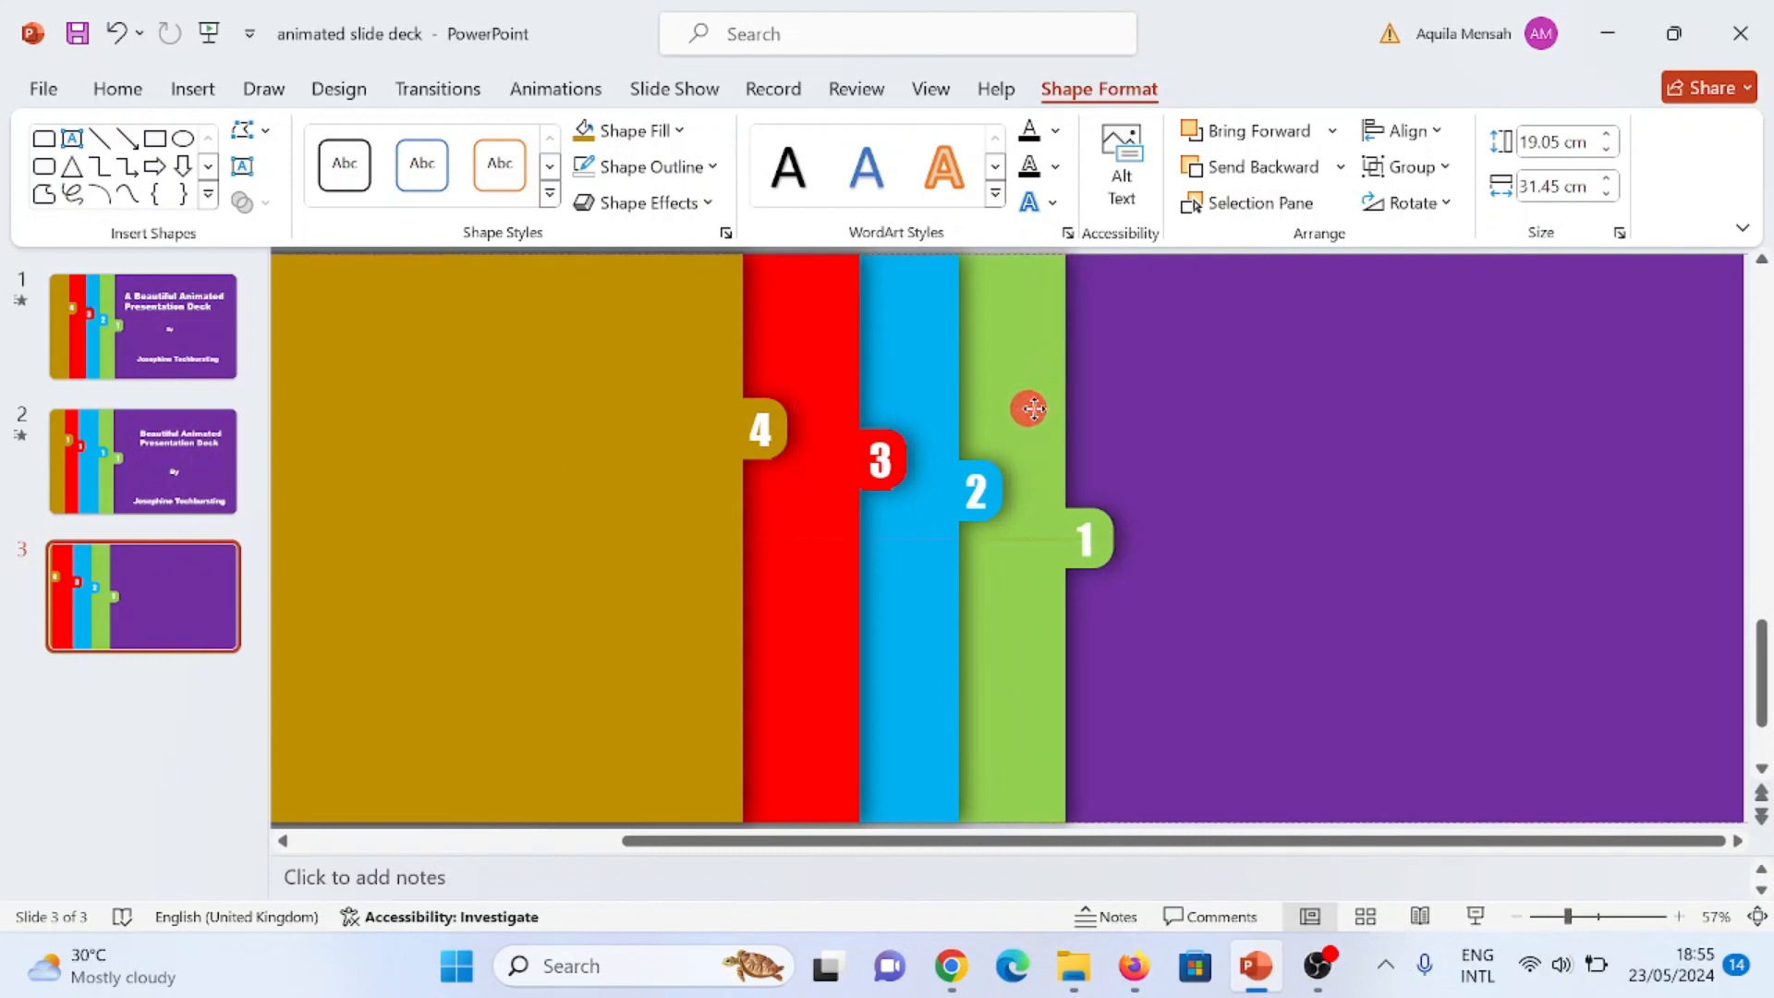